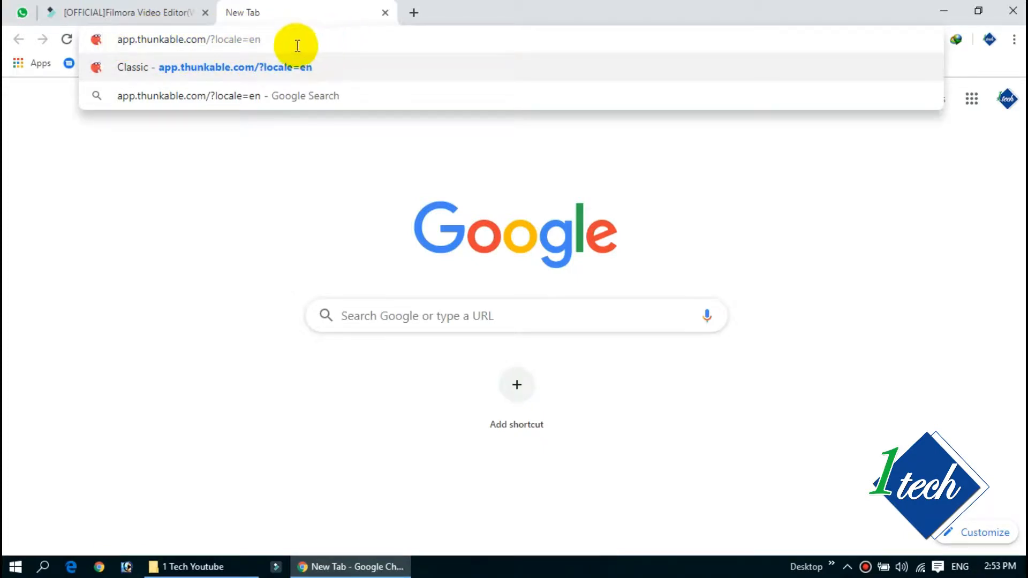
# Step: Load app.thunkable.com/?locale=en and sign in to Thunkable Classic with the Google account
pyautogui.press('Return')
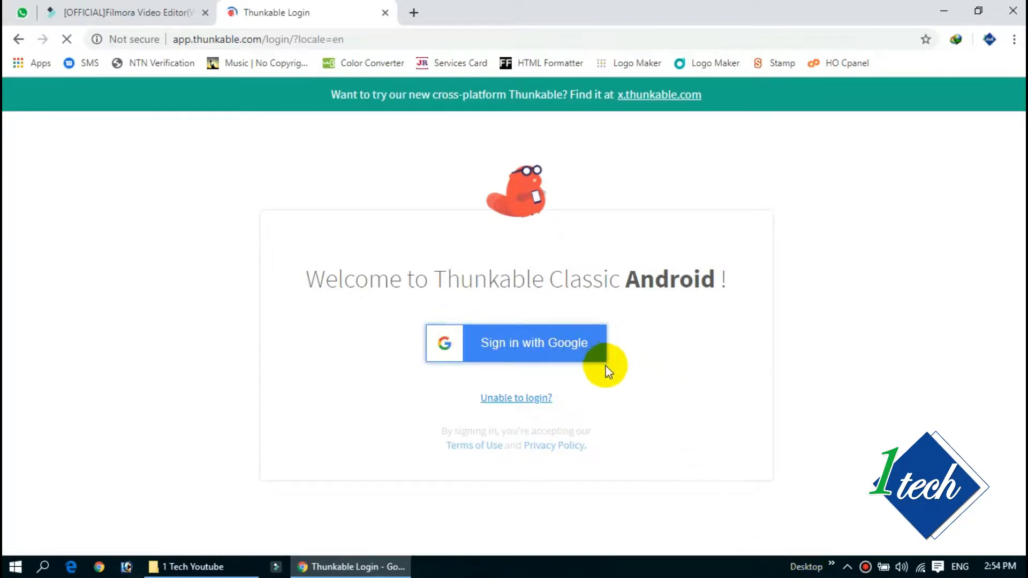
pyautogui.click(564, 354)
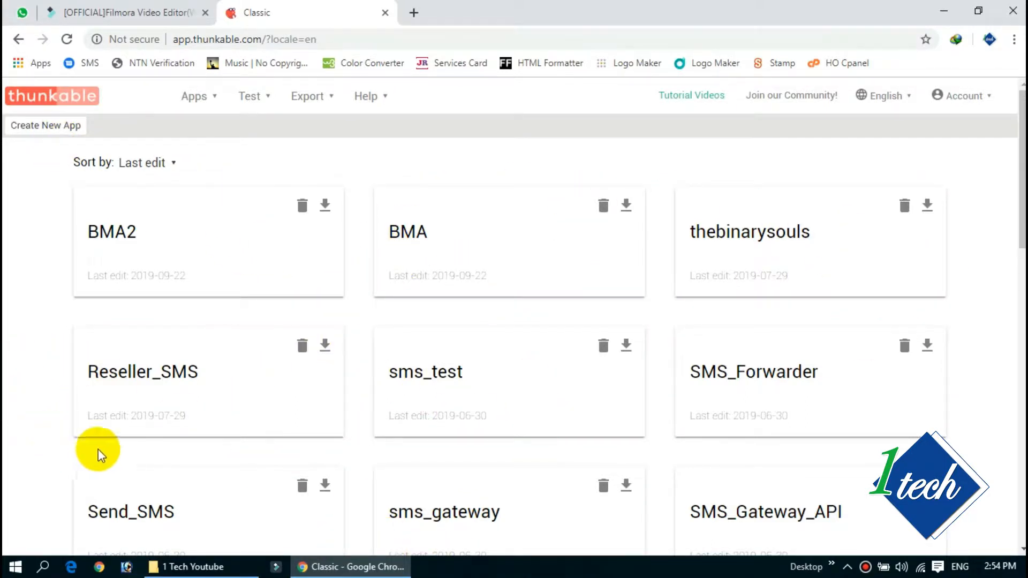
# Step: Create a new Thunkable app named My_Test_APP and open it in the designer
pyautogui.click(50, 129)
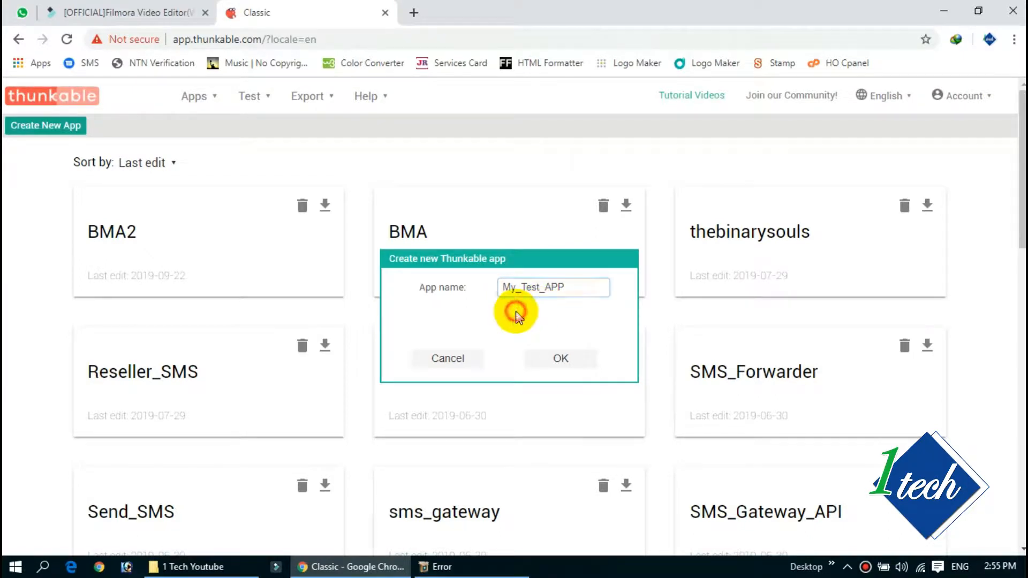
pyautogui.click(564, 362)
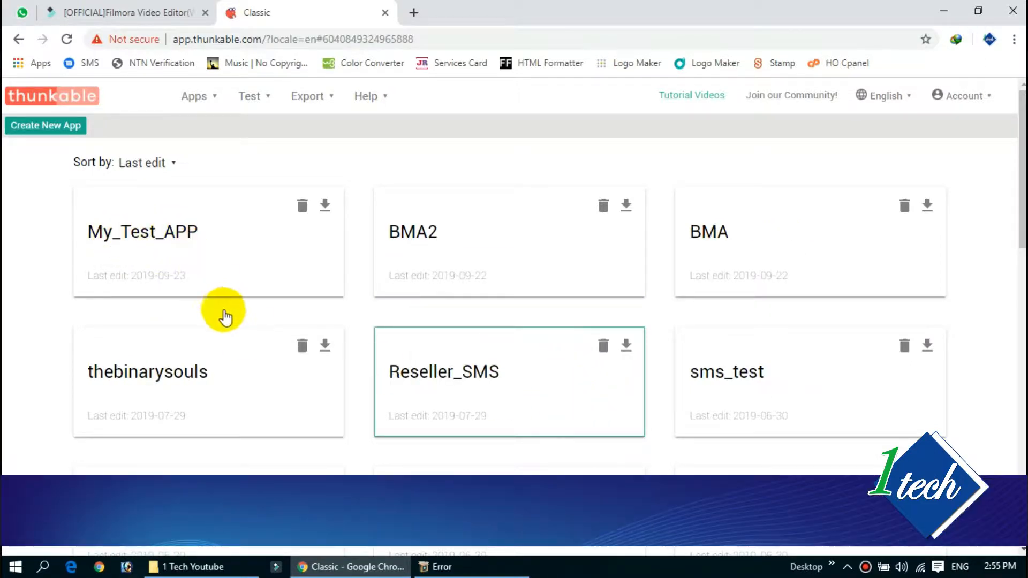
pyautogui.click(195, 232)
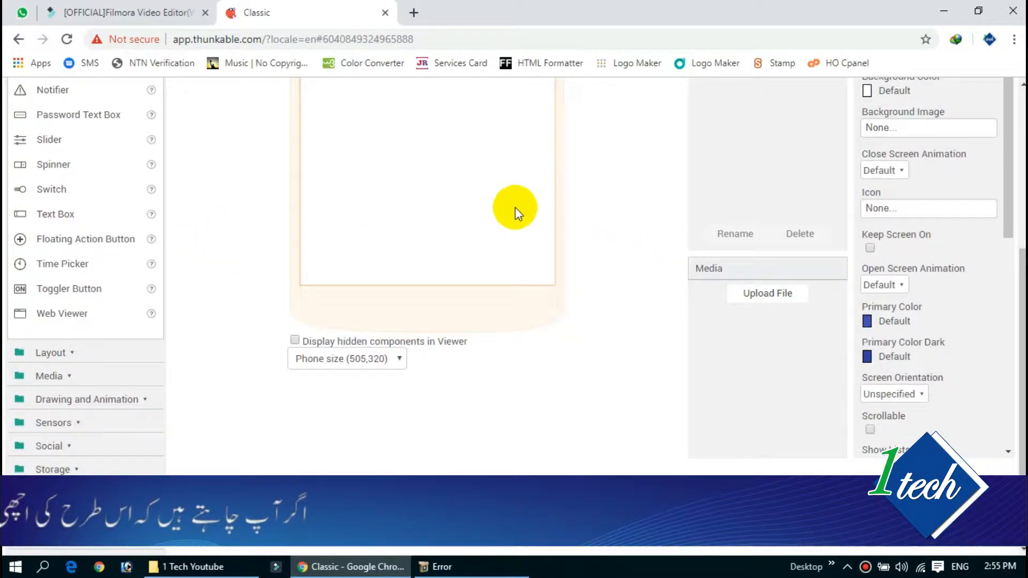
# Step: Look over the designer's component palette, the Screen1 preview and the screen's properties
pyautogui.scroll(-2, 500, 275)
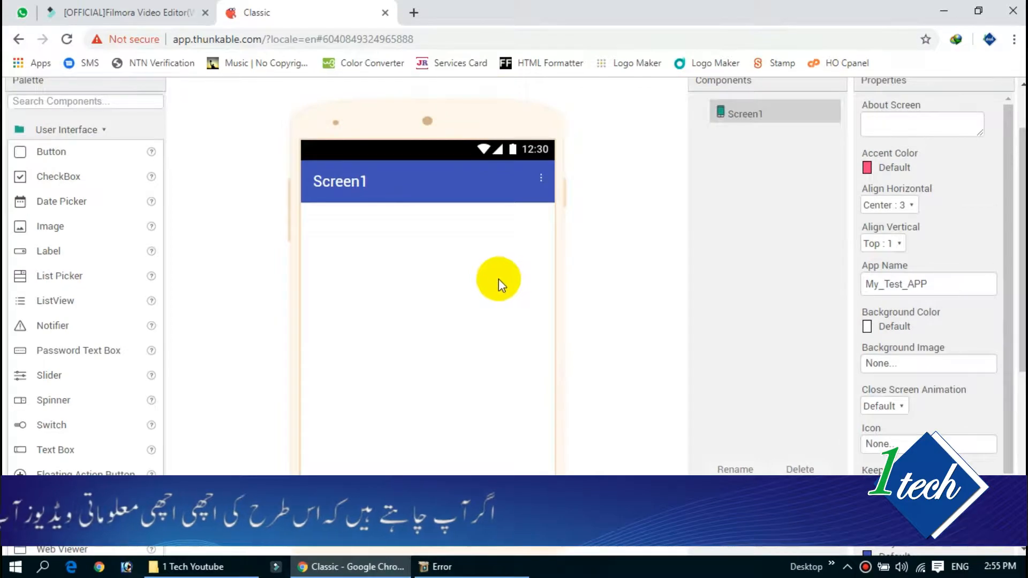
pyautogui.scroll(-2, 500, 252)
pyautogui.scroll(4, 500, 273)
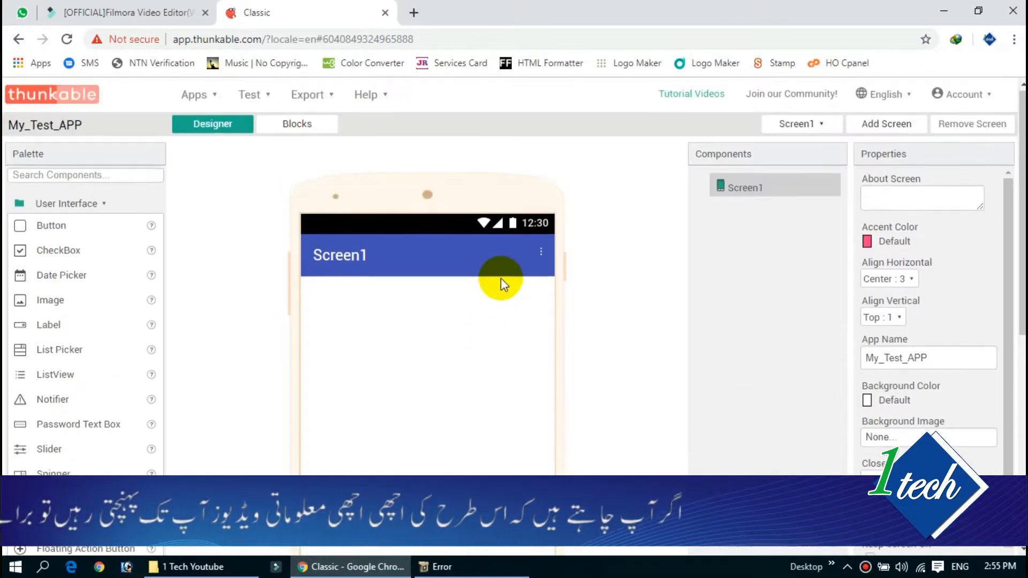
pyautogui.scroll(-2, 433, 273)
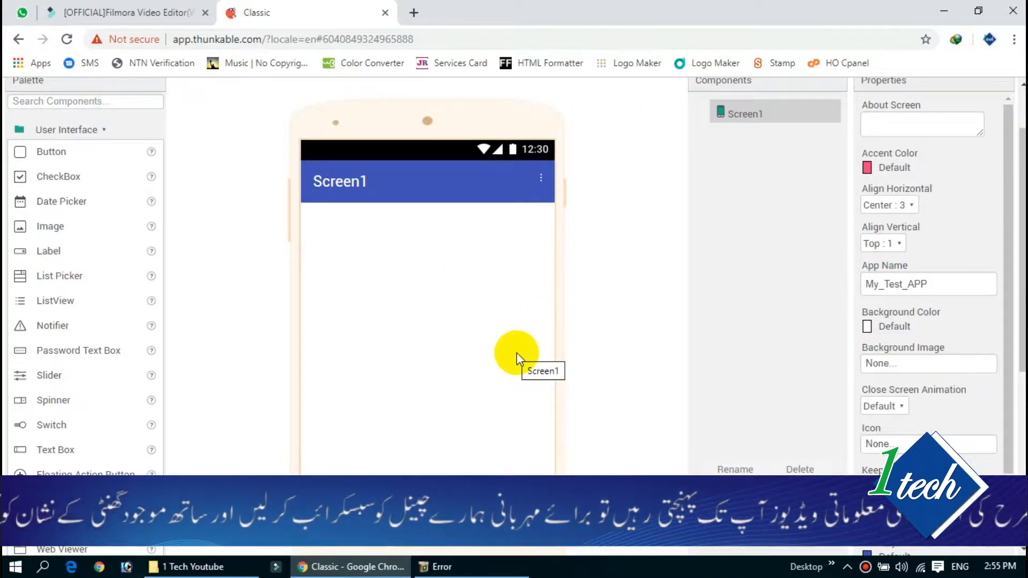
pyautogui.scroll(-3, 515, 356)
pyautogui.scroll(2, 516, 356)
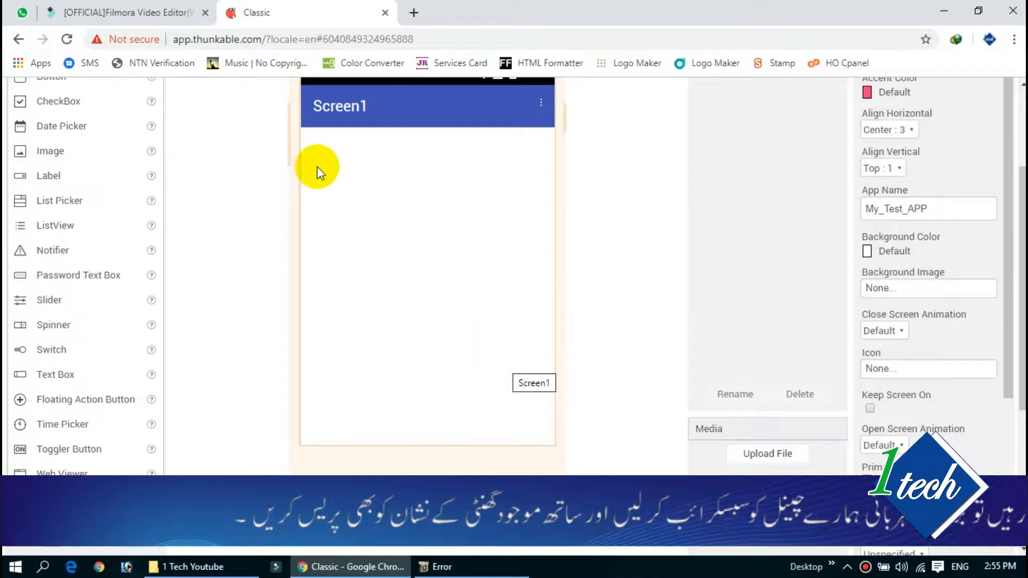
pyautogui.scroll(3, 112, 235)
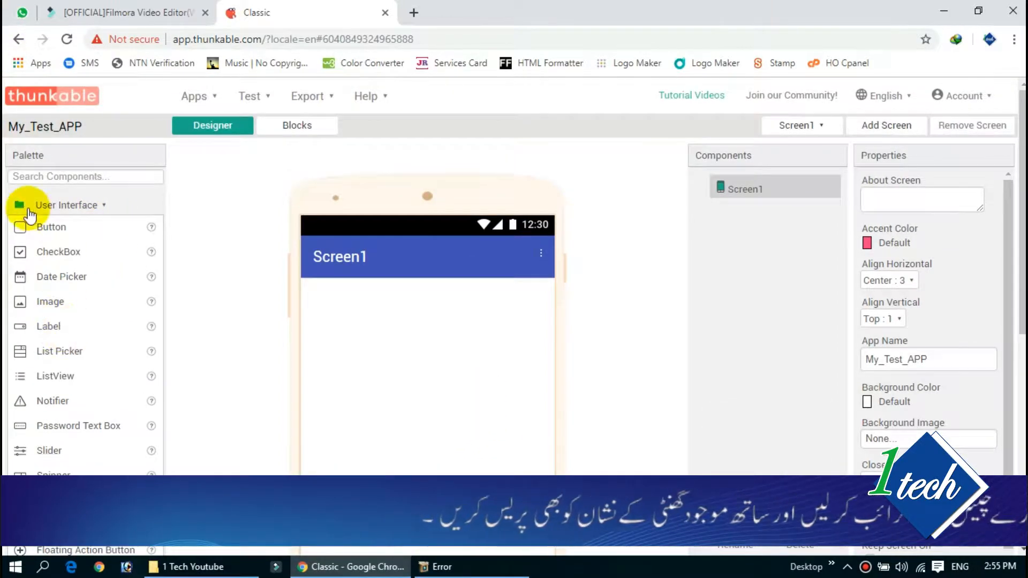
# Step: Examine the components offered in the User Interface and Layout categories of the palette
pyautogui.click(52, 230)
pyautogui.click(63, 279)
pyautogui.click(47, 306)
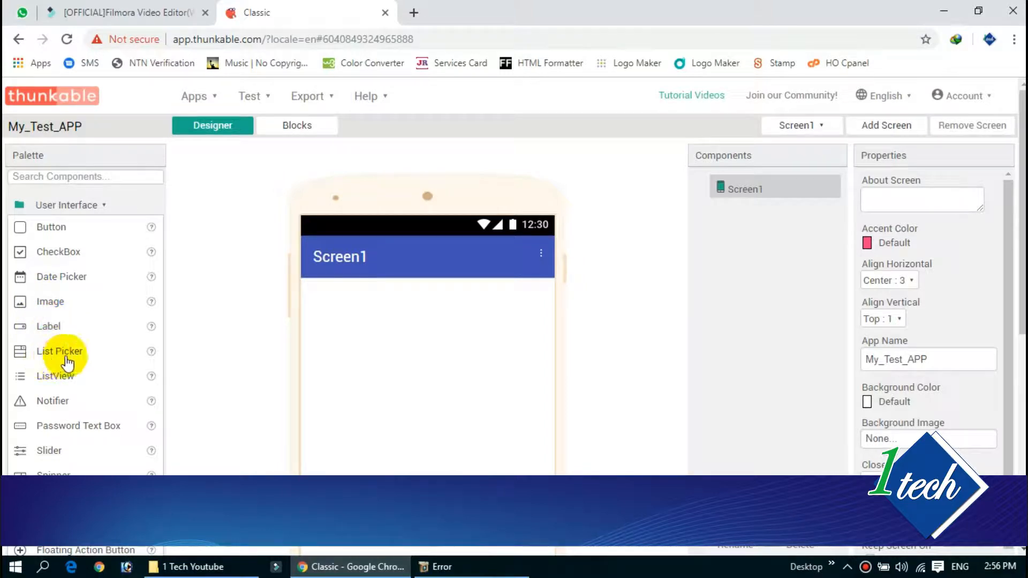
pyautogui.scroll(-5, 58, 348)
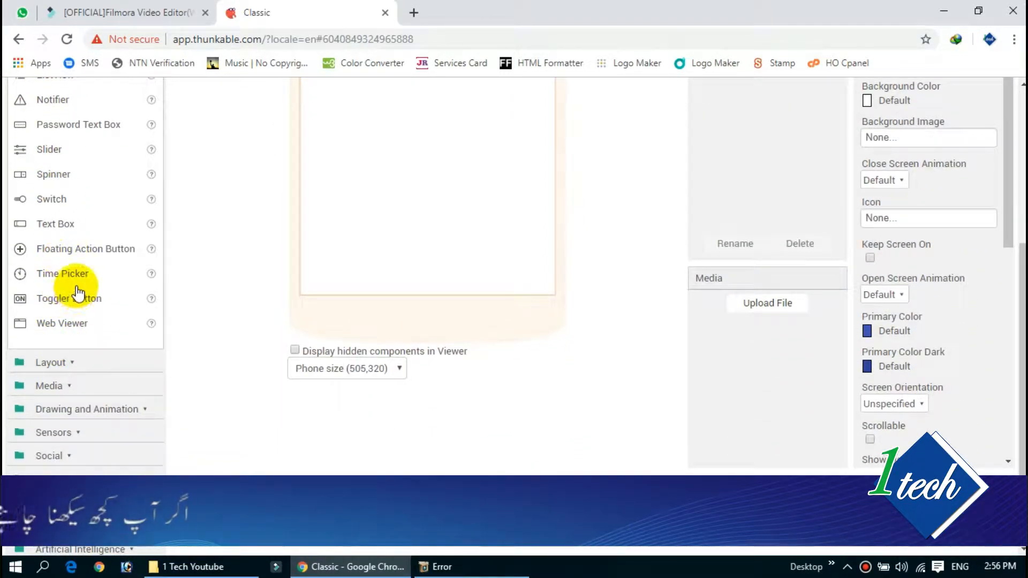
pyautogui.scroll(-2, 83, 289)
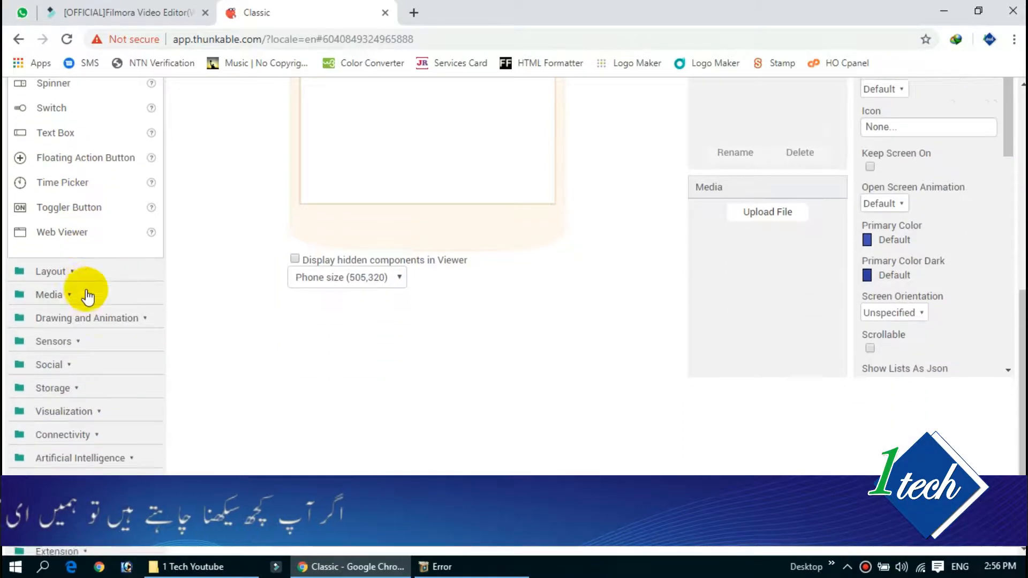
pyautogui.click(68, 261)
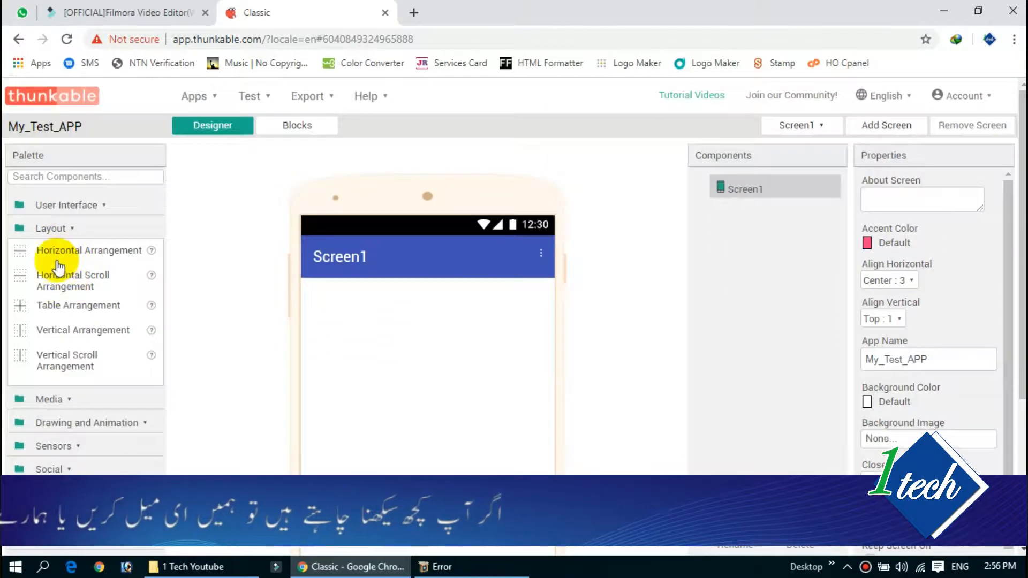
pyautogui.click(75, 233)
pyautogui.scroll(-2, 75, 238)
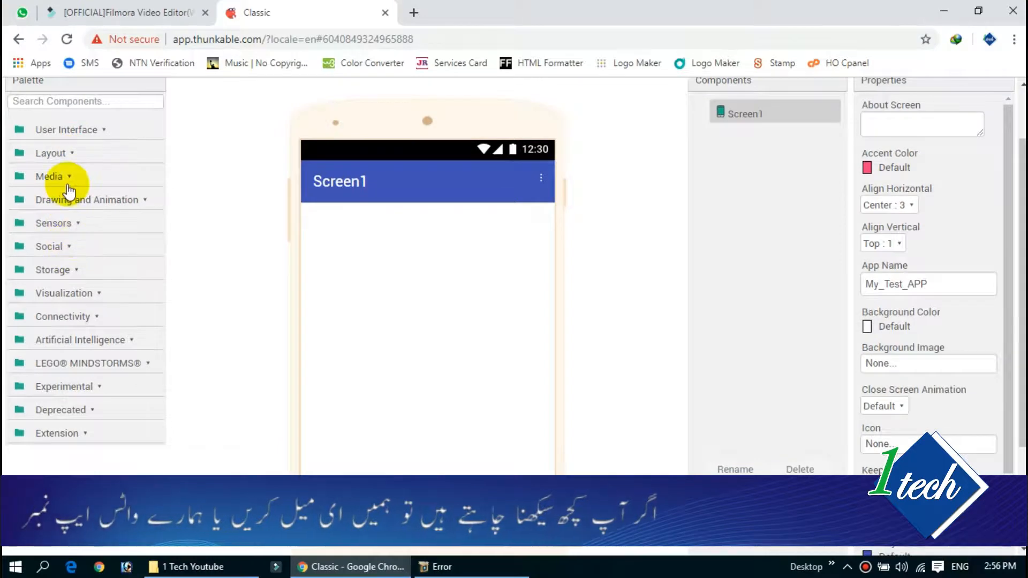
# Step: Try adding a Player media component to Screen1 and delete it again
pyautogui.click(68, 176)
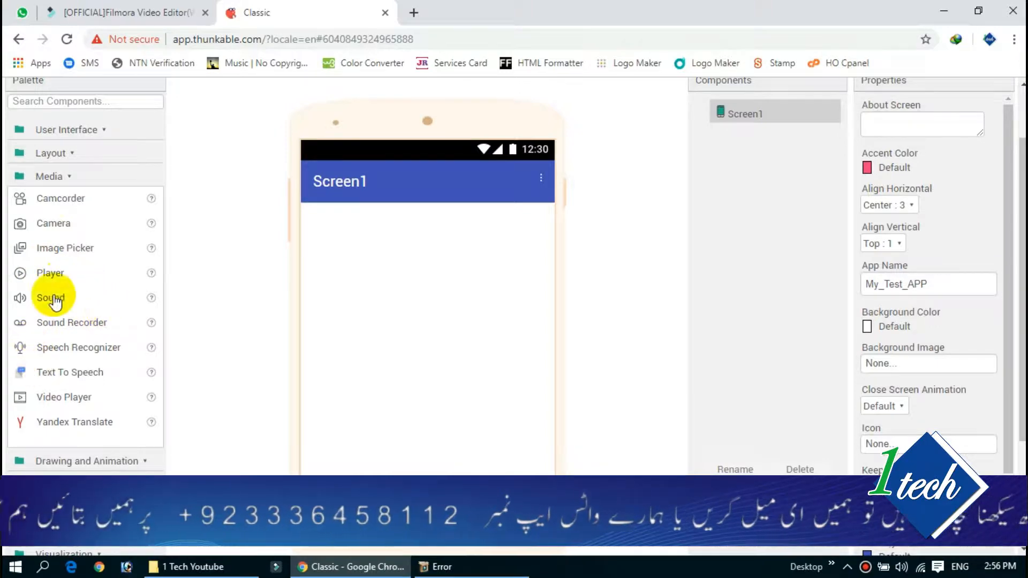
pyautogui.moveTo(57, 278); pyautogui.dragTo(425, 301)
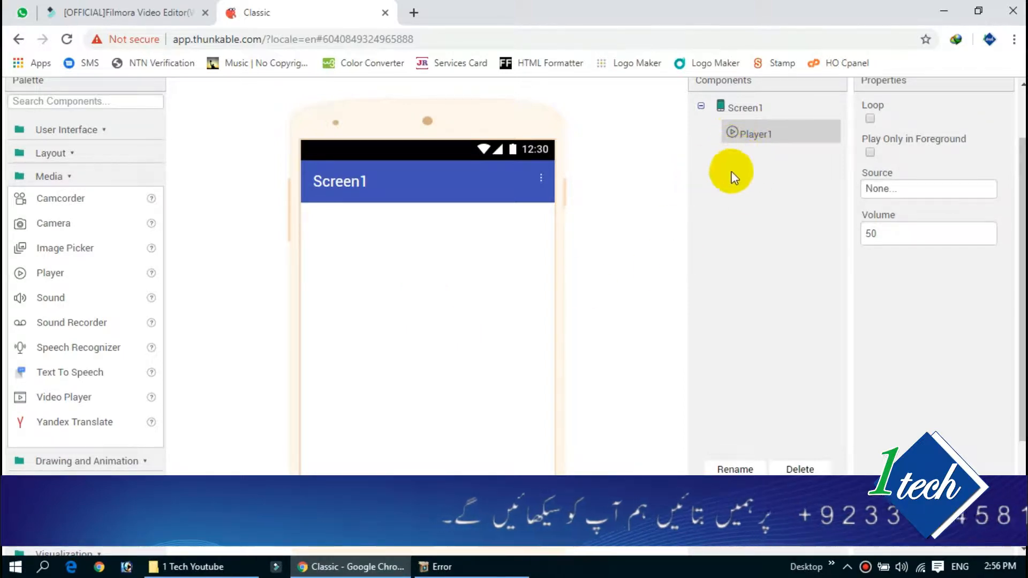
pyautogui.click(801, 469)
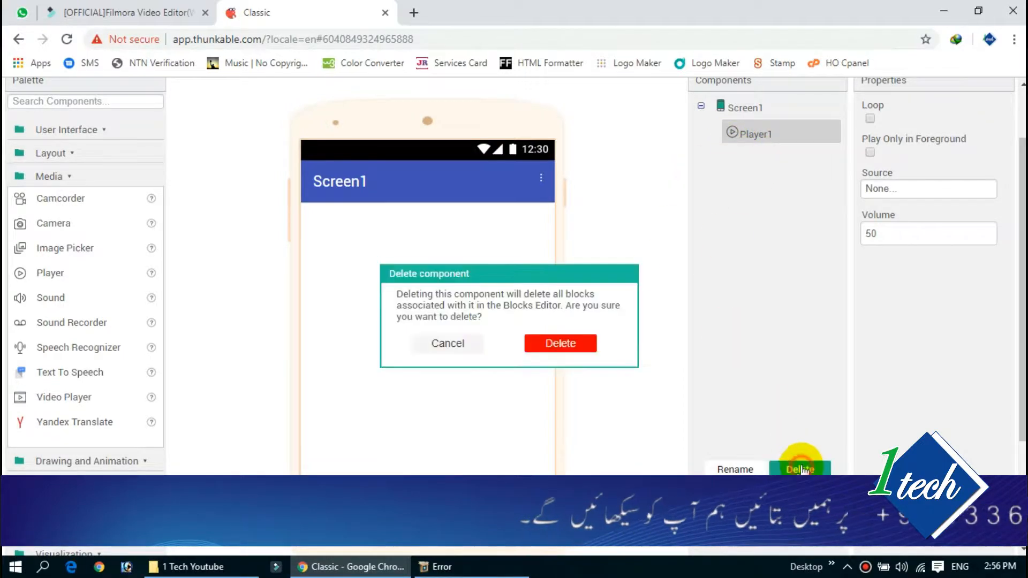
pyautogui.click(554, 354)
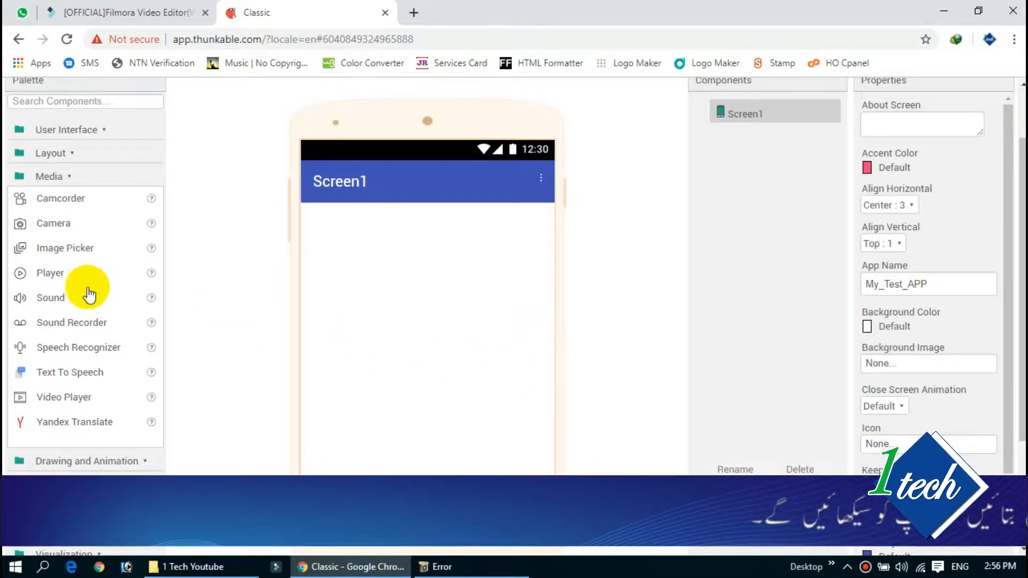
# Step: Look over the remaining component categories, the app's list of screens and the Screen1 properties
pyautogui.scroll(-3, 89, 321)
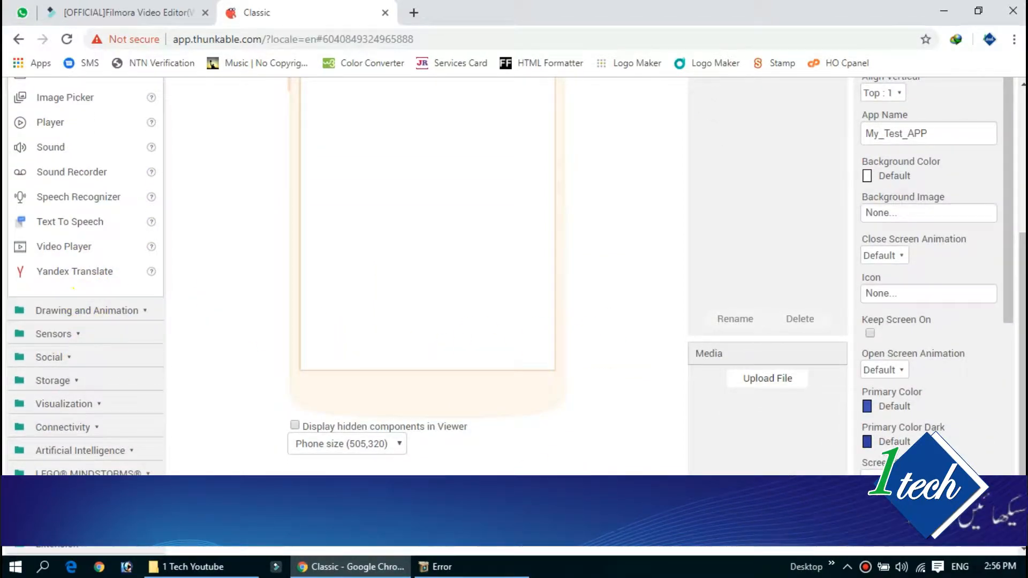
pyautogui.scroll(1, 28, 471)
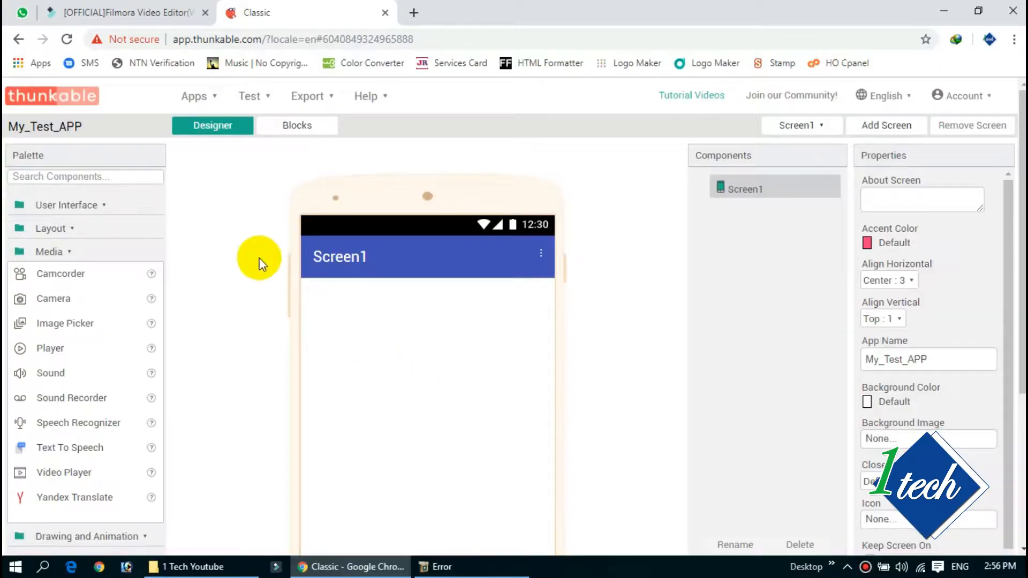
pyautogui.scroll(-3, 275, 305)
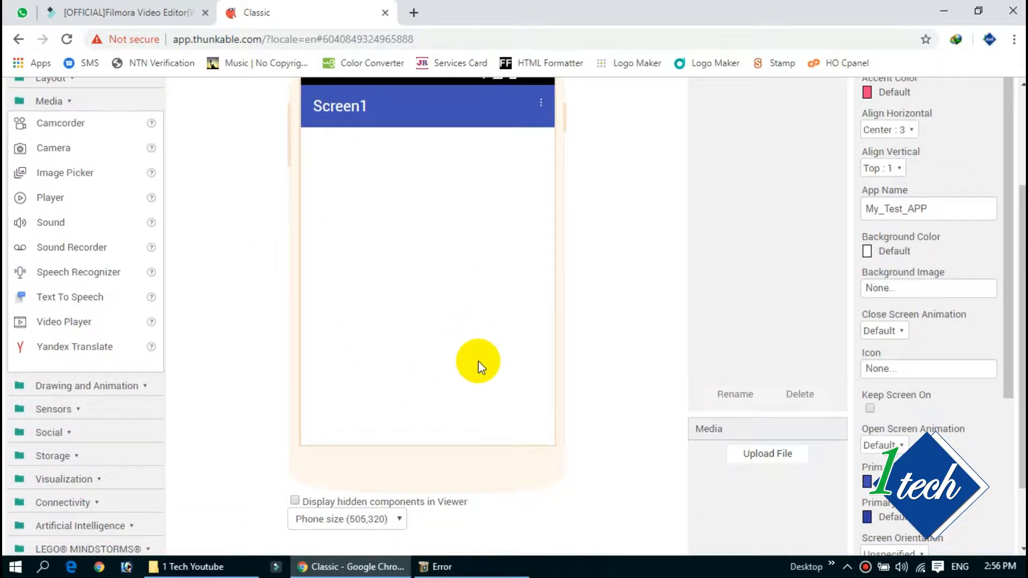
pyautogui.scroll(2, 482, 353)
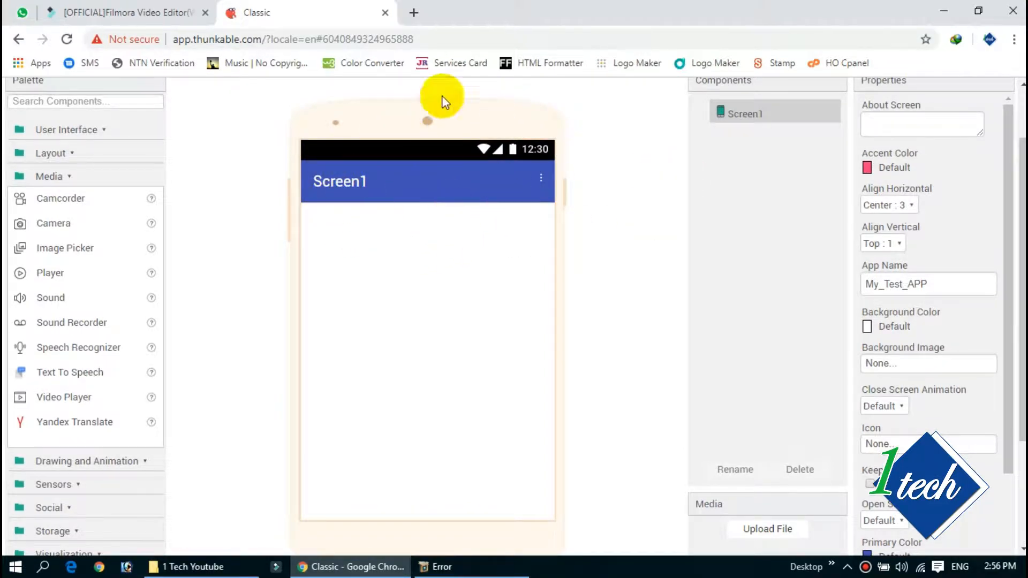
pyautogui.scroll(2, 702, 217)
pyautogui.click(824, 125)
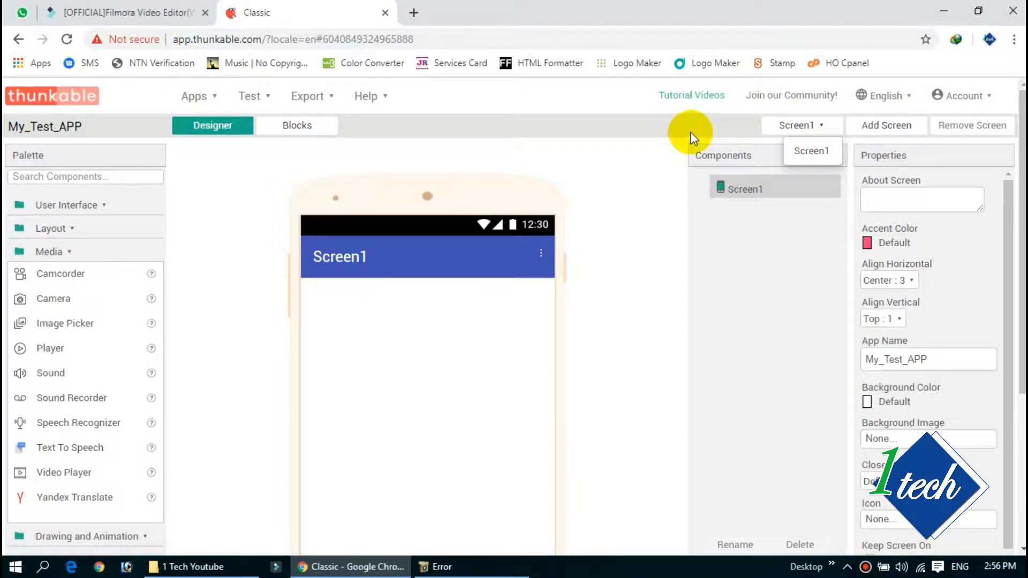
pyautogui.click(796, 128)
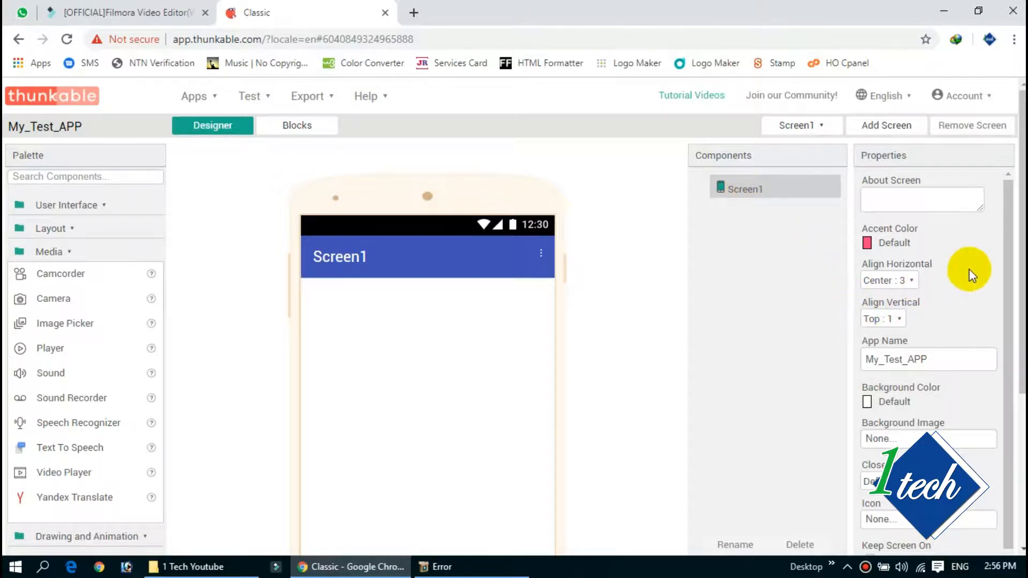
pyautogui.scroll(-2, 969, 268)
pyautogui.scroll(2, 952, 239)
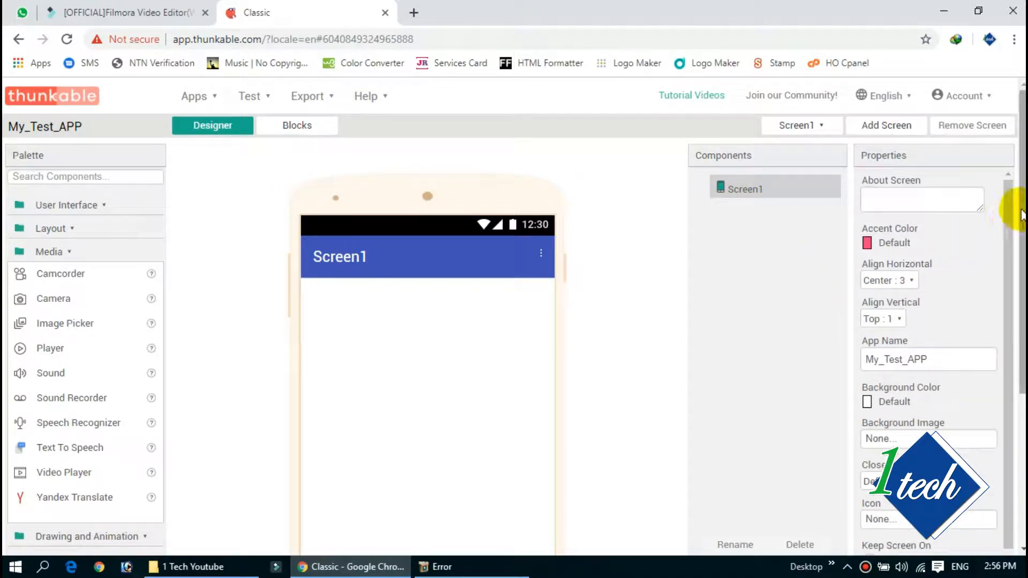
# Step: Change the App Name property of Screen1 to "My Test APP"
pyautogui.click(929, 361)
pyautogui.scroll(-1, 1023, 241)
pyautogui.doubleClick(931, 357)
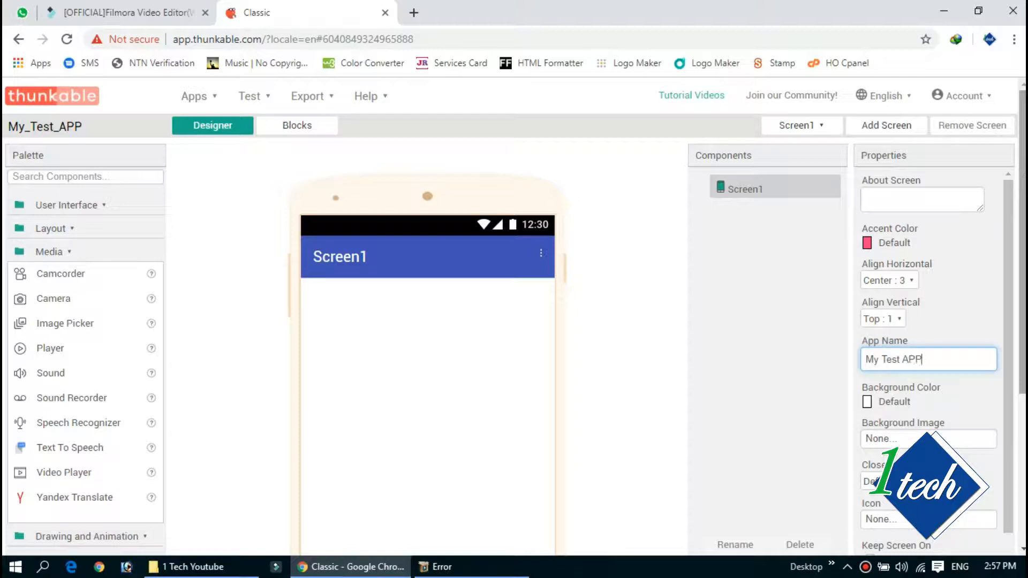
pyautogui.click(945, 275)
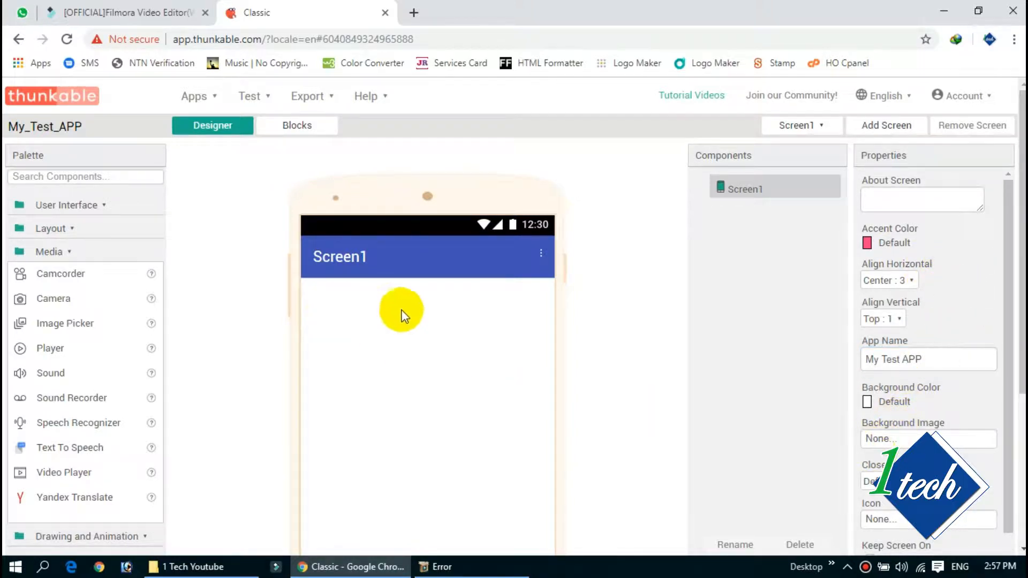
# Step: Set Screen1's background color to Green and its vertical alignment to Center : 2
pyautogui.click(882, 401)
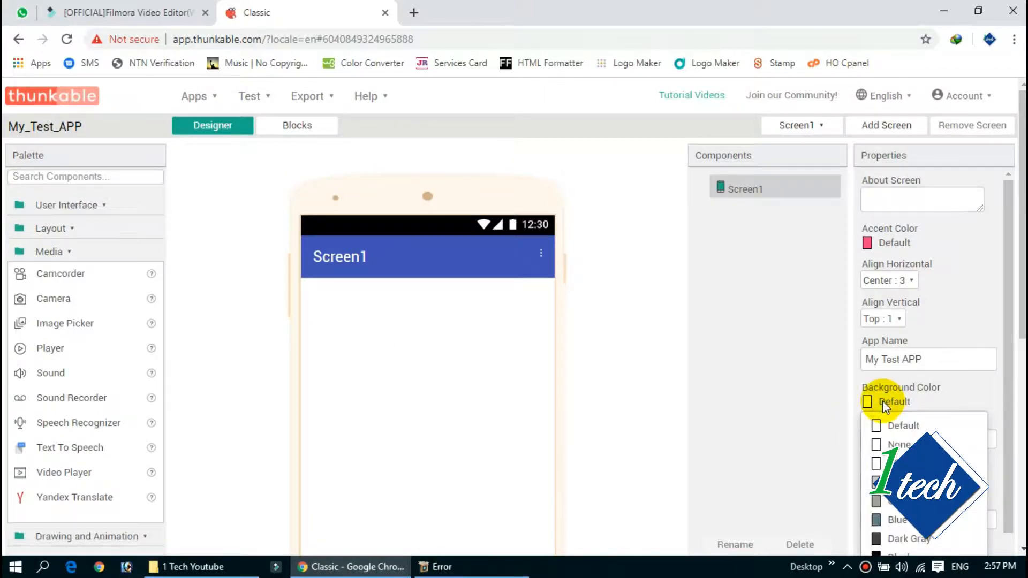
pyautogui.scroll(-6, 910, 428)
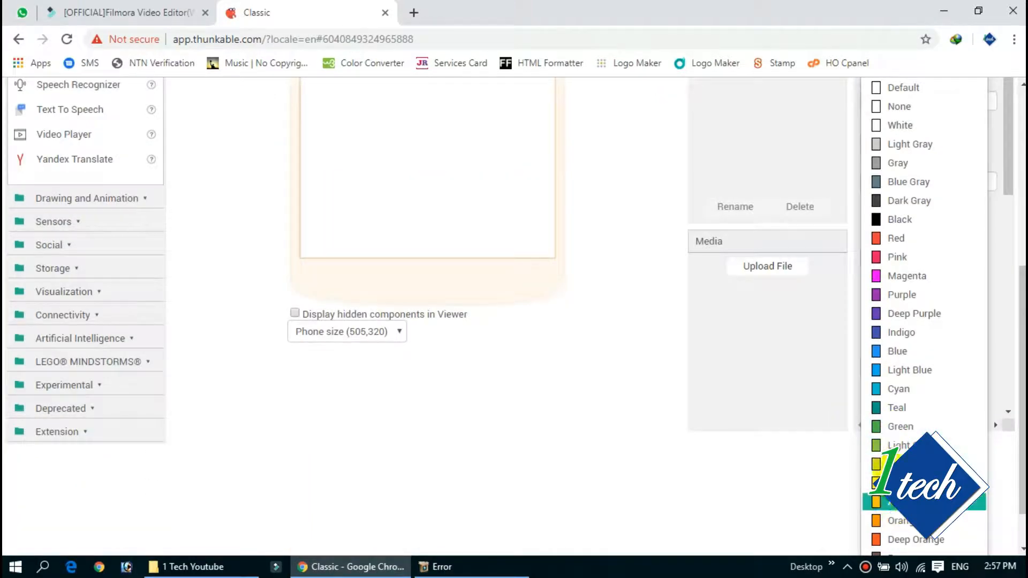
pyautogui.click(891, 426)
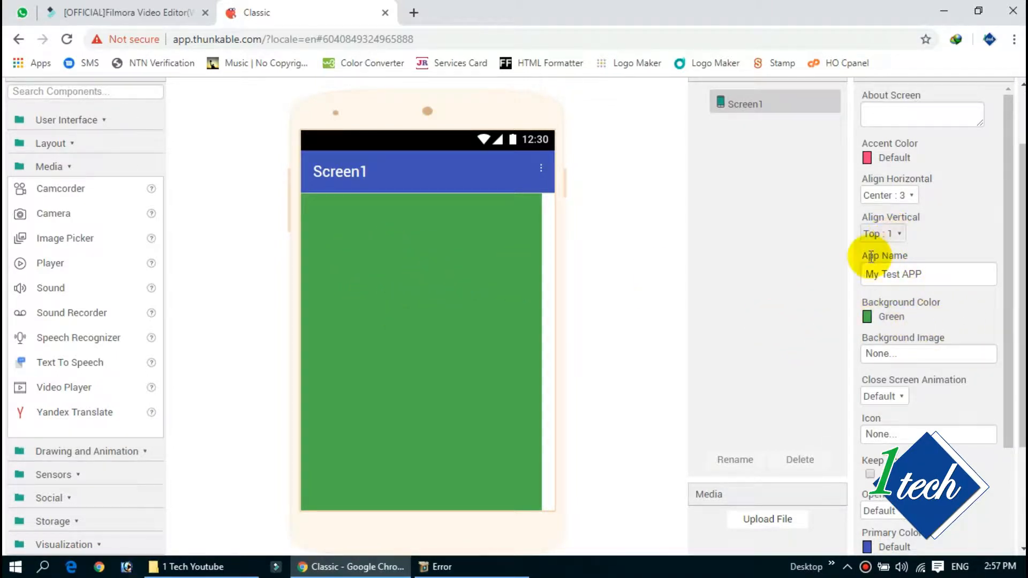
pyautogui.click(879, 234)
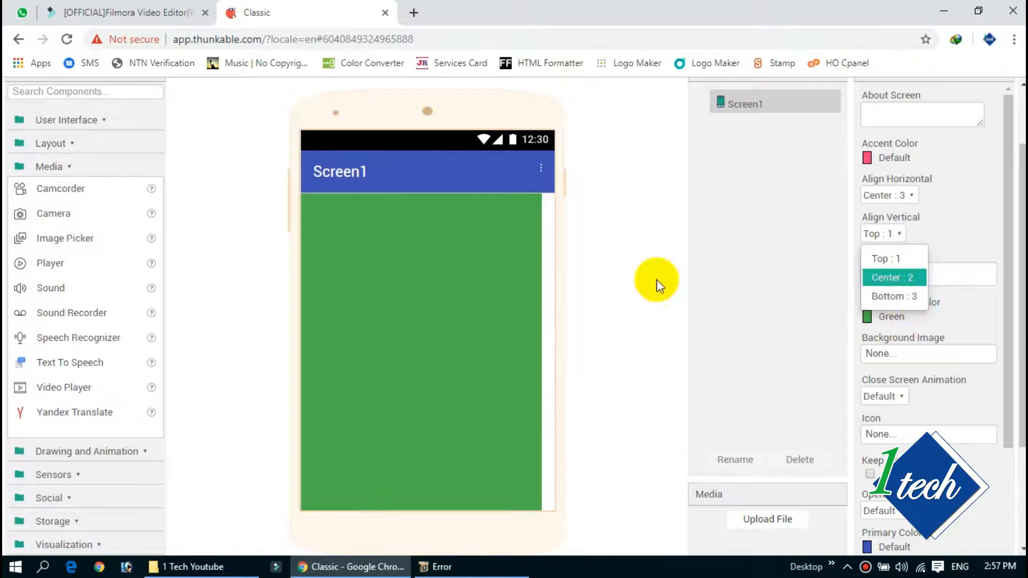
pyautogui.click(894, 278)
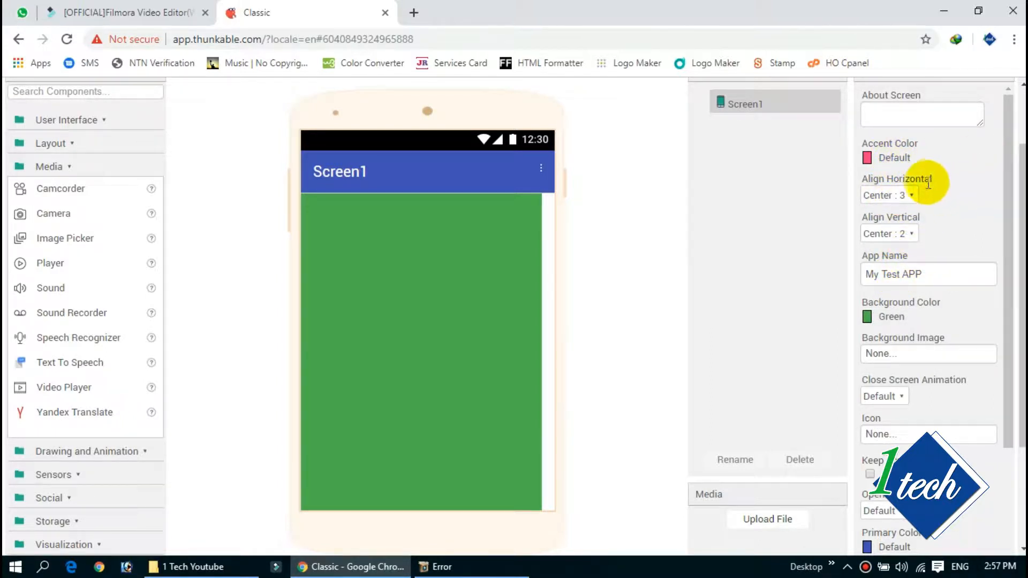
# Step: Upload the 6-64150_green-hd-wallpaper JPG from the BMA App folder as Screen1's background image
pyautogui.scroll(2, 991, 187)
pyautogui.scroll(-4, 973, 225)
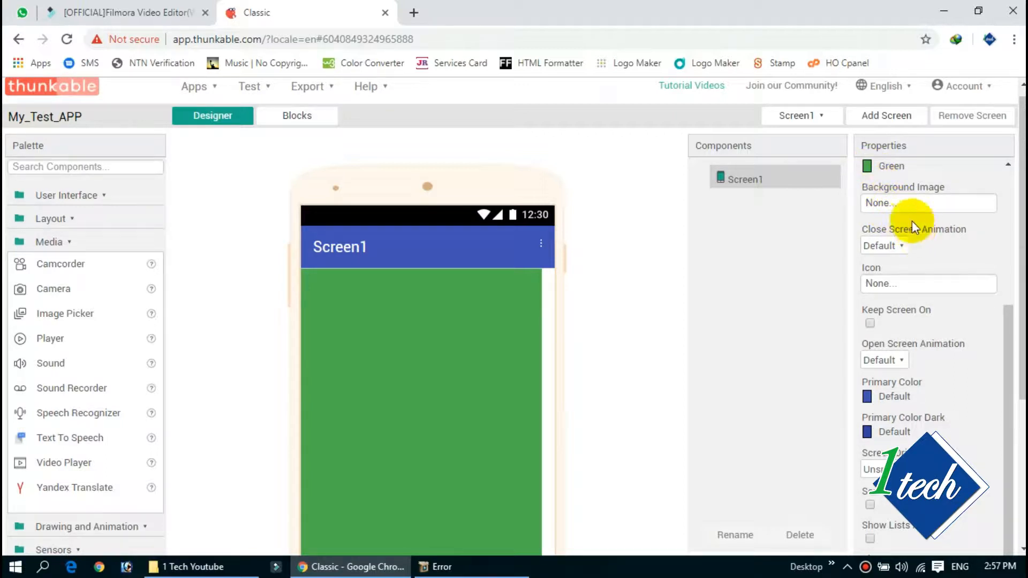
pyautogui.click(882, 204)
pyautogui.click(931, 338)
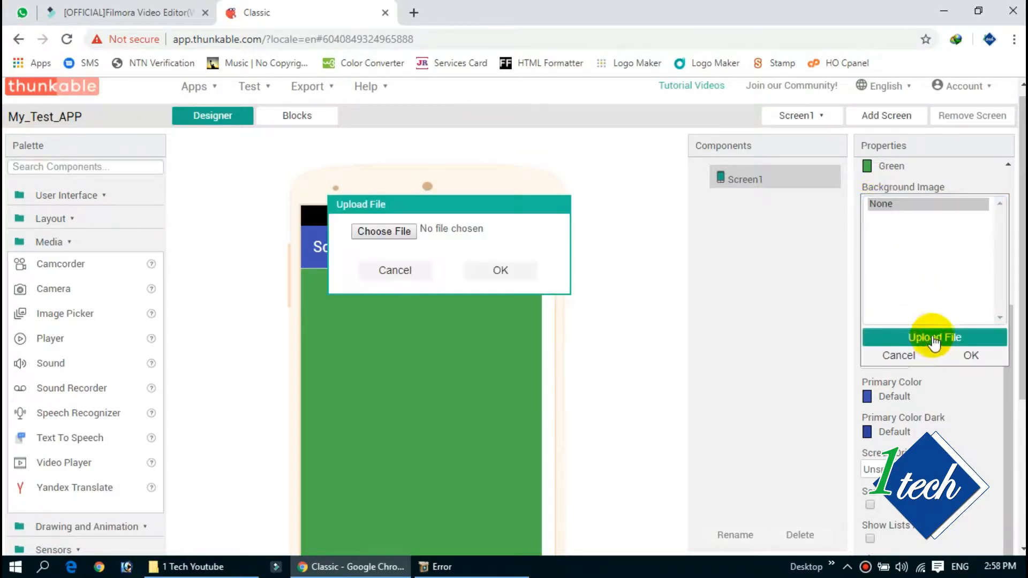
pyautogui.click(385, 230)
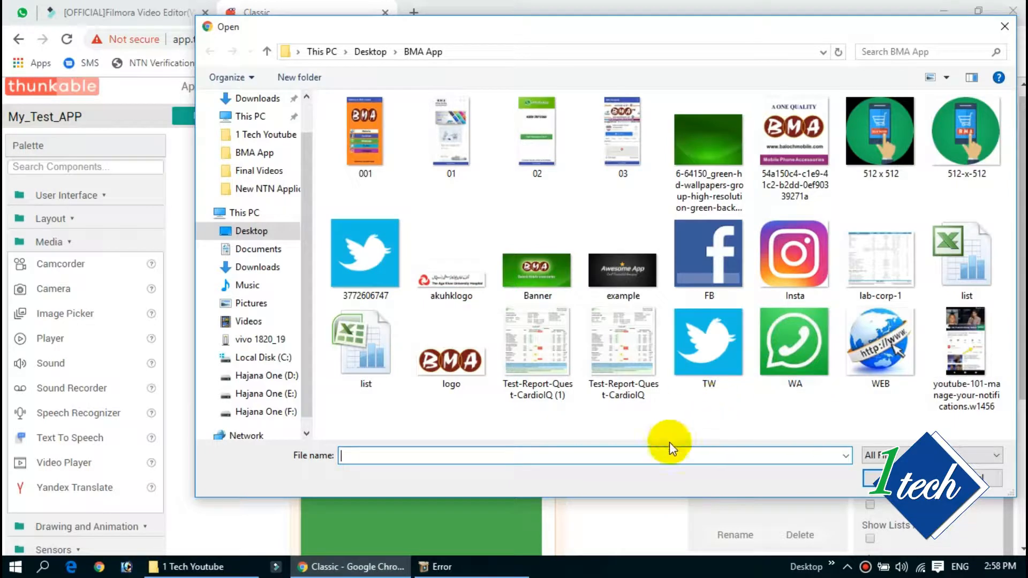
pyautogui.doubleClick(708, 143)
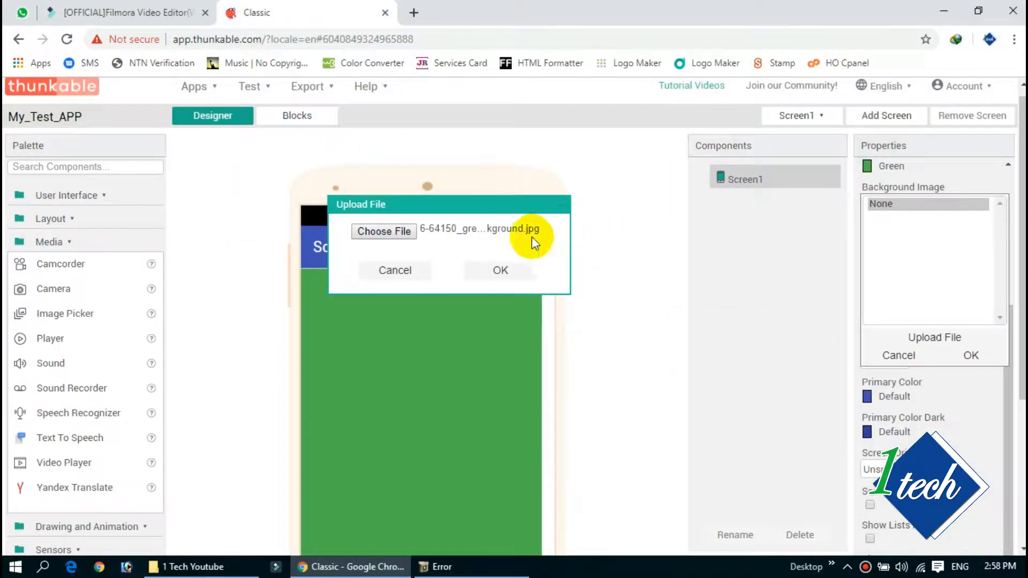
pyautogui.click(514, 273)
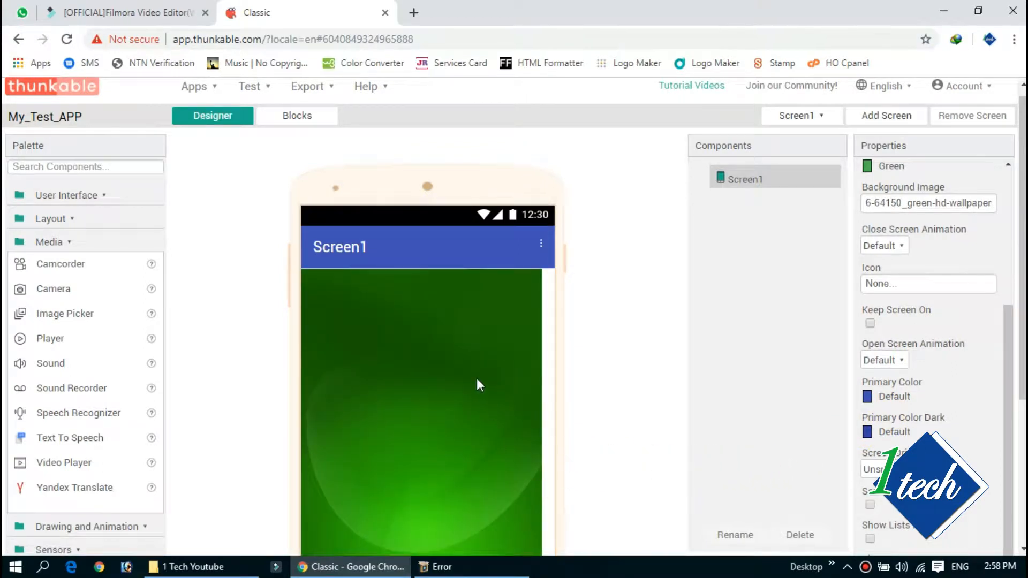
# Step: Try enabling Keep Screen On for Screen1 and turn it off again
pyautogui.scroll(-3, 479, 375)
pyautogui.scroll(2, 480, 363)
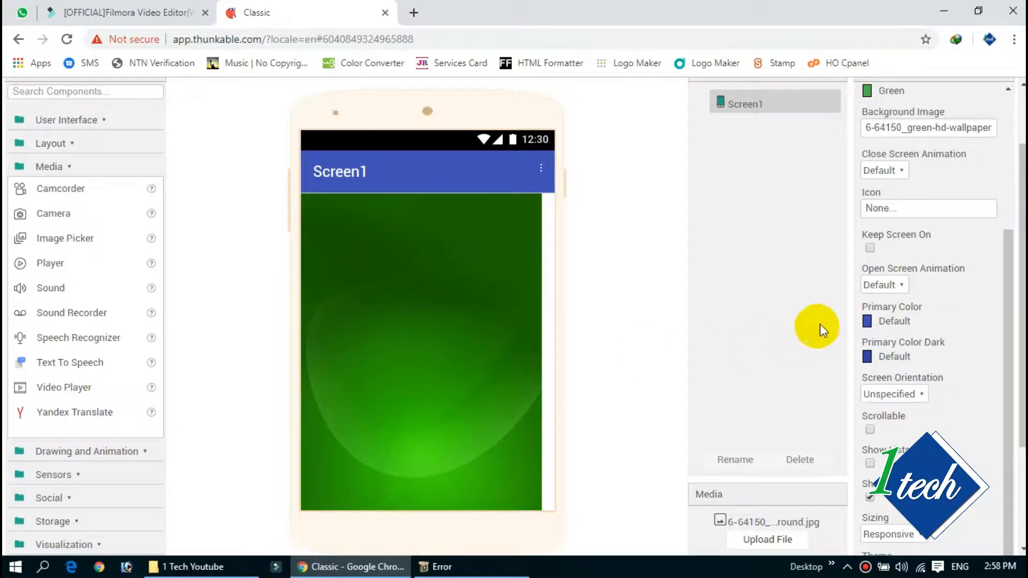
pyautogui.click(870, 248)
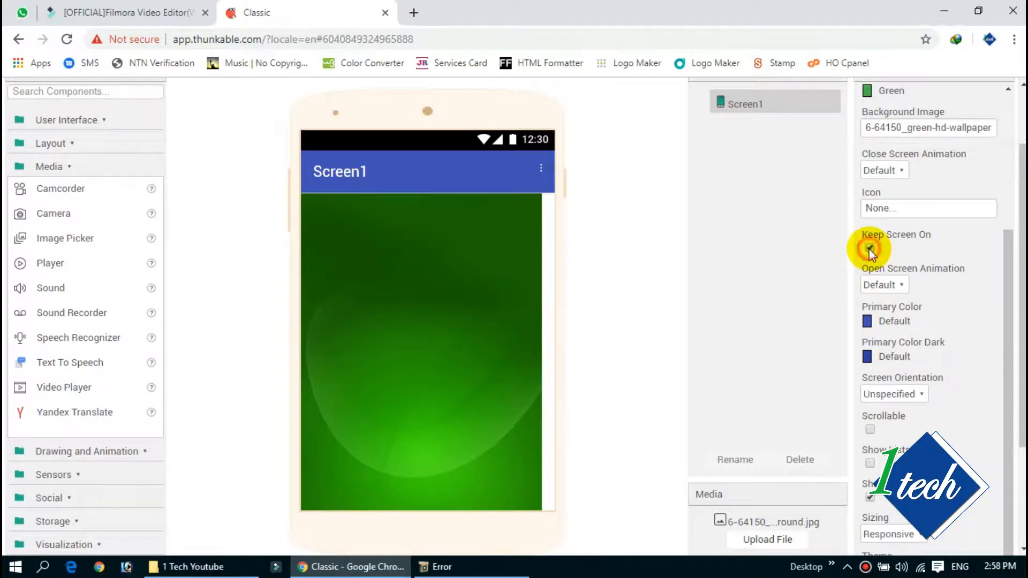
pyautogui.click(869, 248)
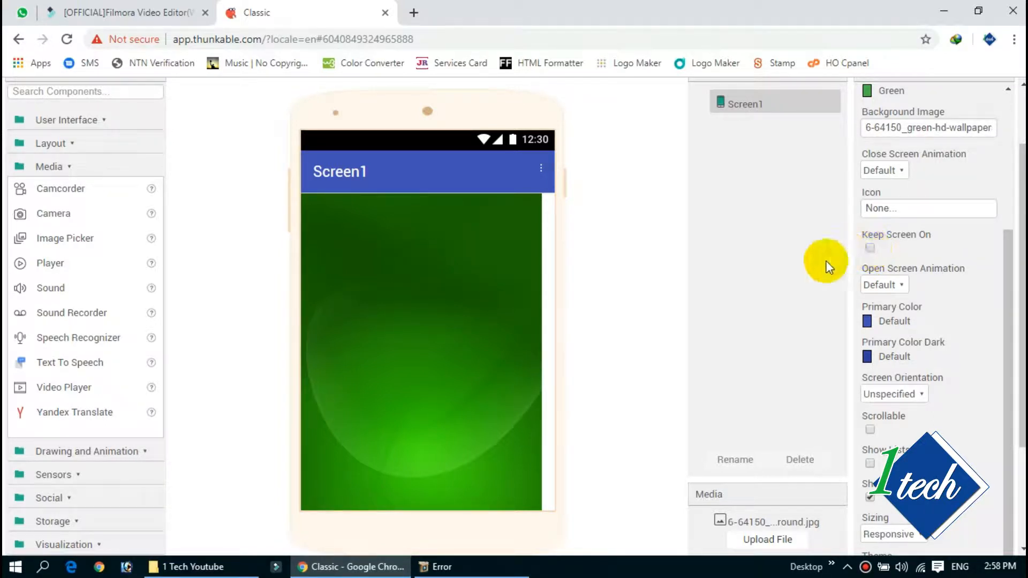
# Step: Examine the available Open Screen Animation options for Screen1 without choosing a different one
pyautogui.click(891, 289)
pyautogui.click(893, 289)
pyautogui.click(892, 289)
pyautogui.click(893, 289)
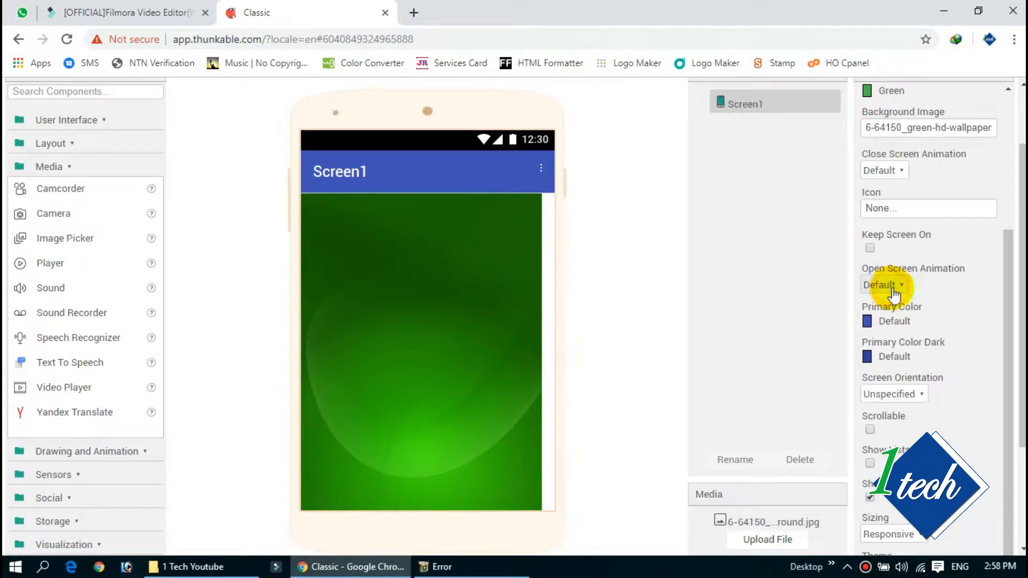
pyautogui.click(893, 289)
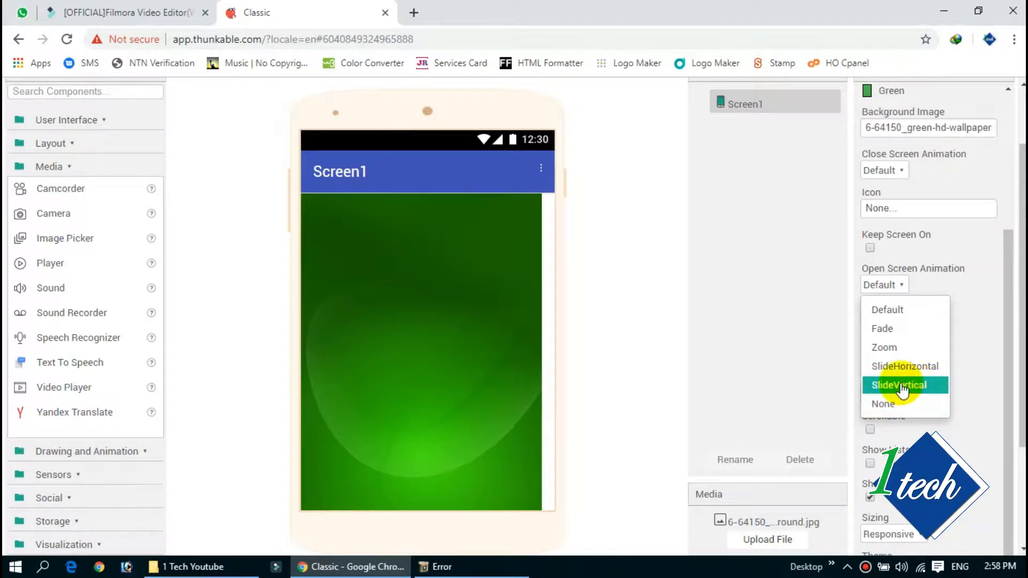
pyautogui.click(791, 316)
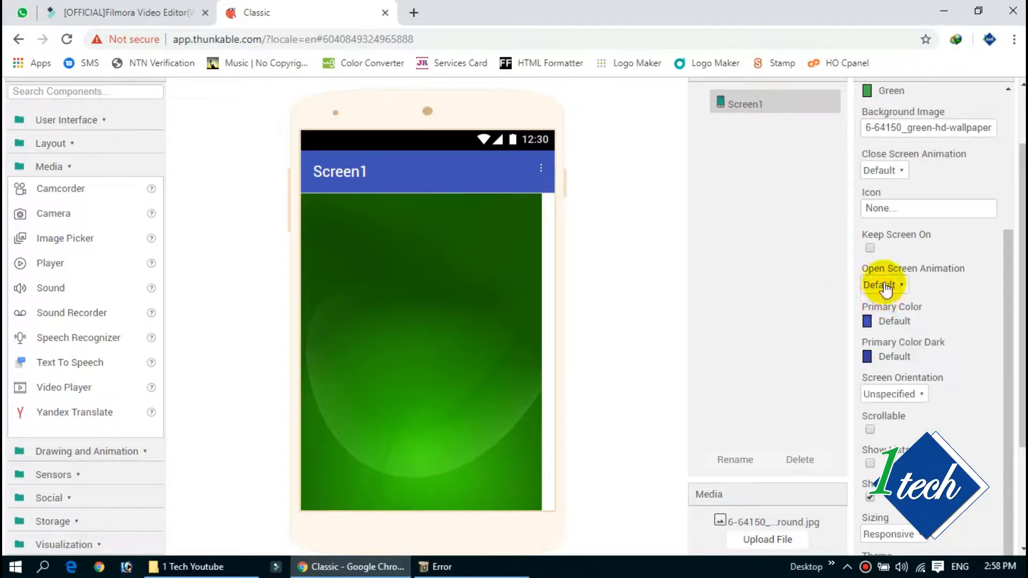
pyautogui.click(880, 285)
pyautogui.click(780, 303)
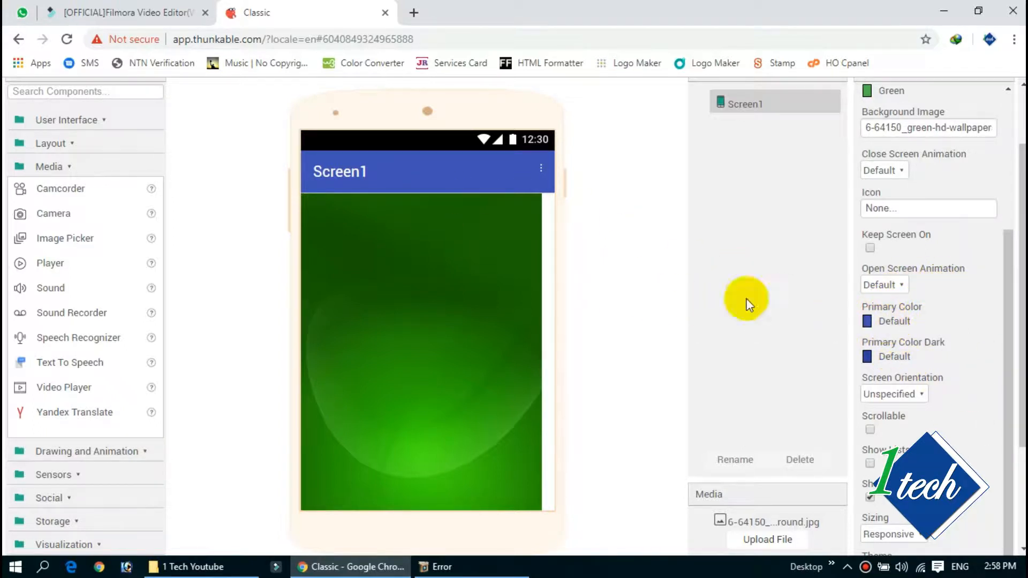
# Step: Set Screen1's primary color to Deep Orange and check the app preview
pyautogui.click(881, 323)
pyautogui.scroll(-5, 888, 375)
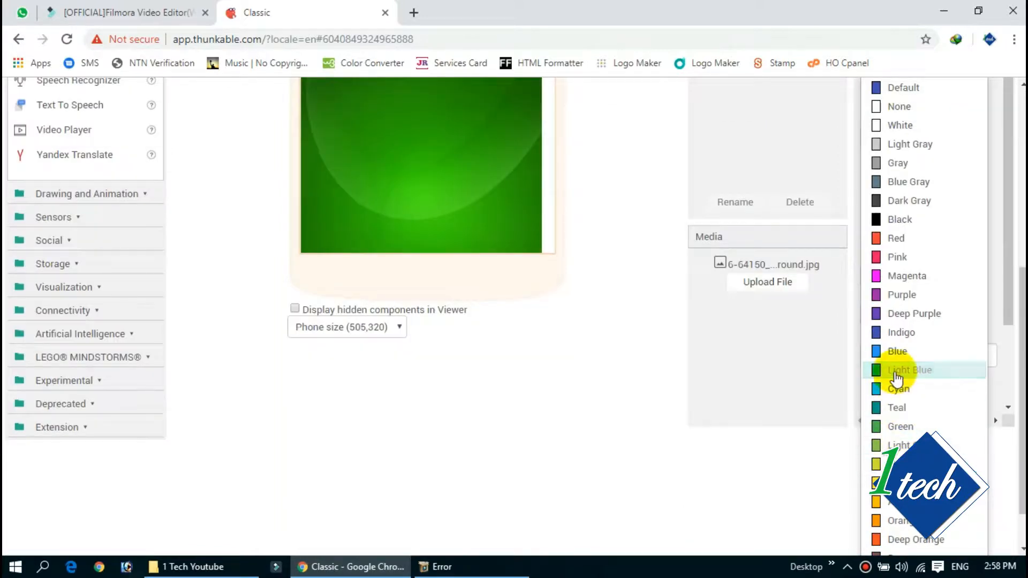
pyautogui.click(893, 538)
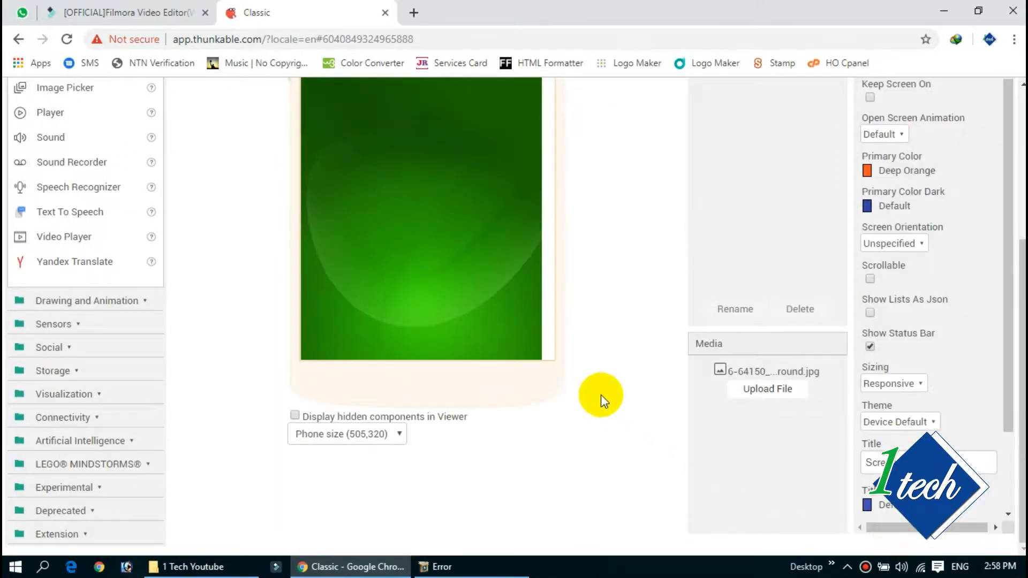
pyautogui.scroll(5, 599, 396)
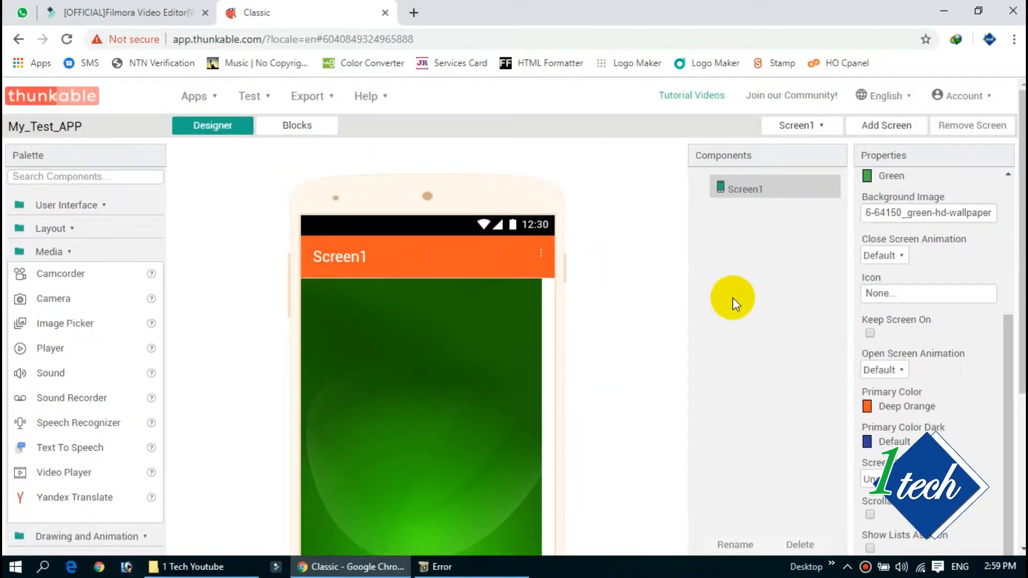
# Step: Set the Screen Orientation property of Screen1 to Portrait
pyautogui.scroll(-3, 732, 297)
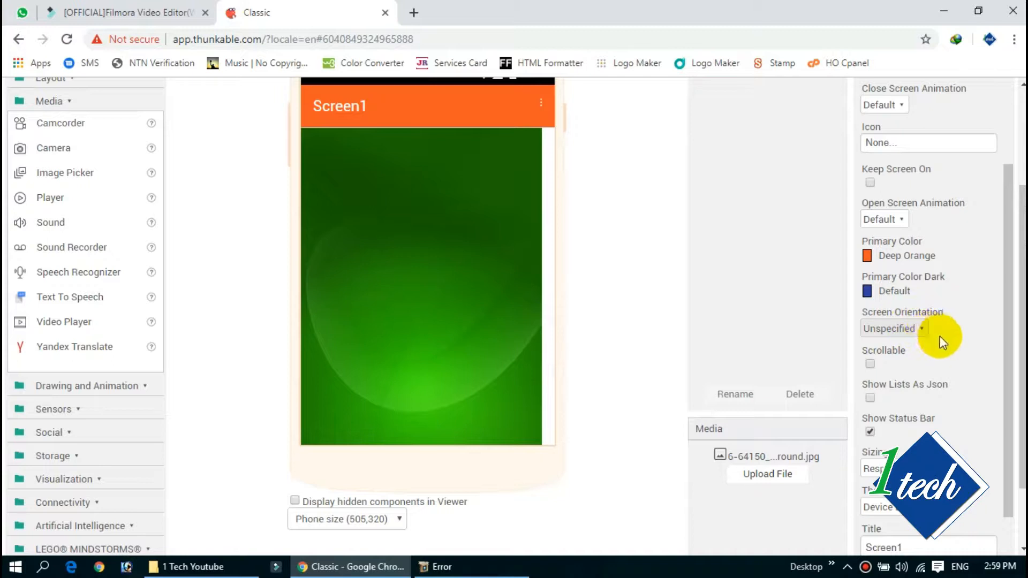
pyautogui.click(911, 330)
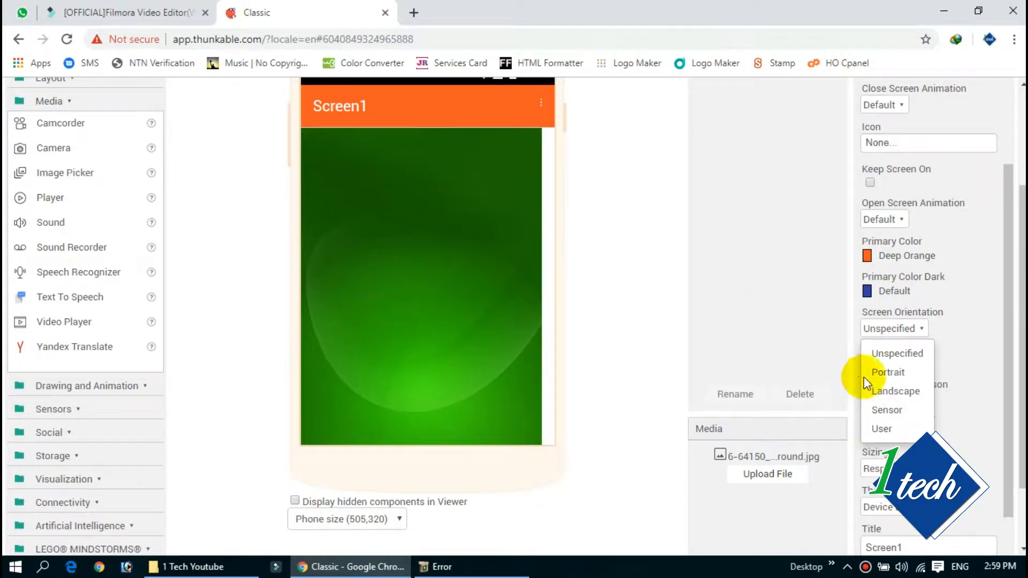
pyautogui.click(883, 375)
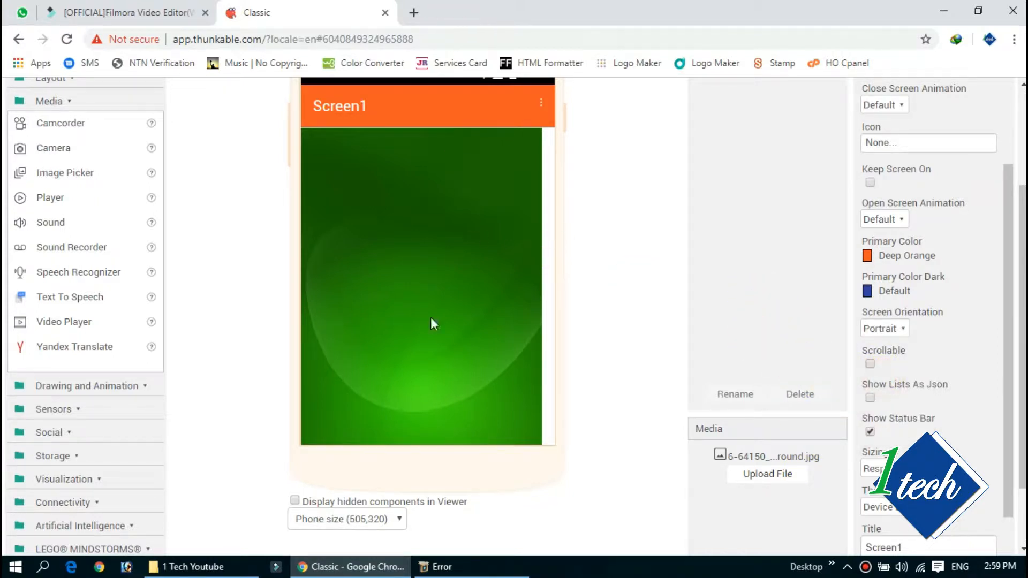
# Step: Examine the Scrollable setting and the available Sizing and Theme options of Screen1
pyautogui.scroll(-1, 878, 342)
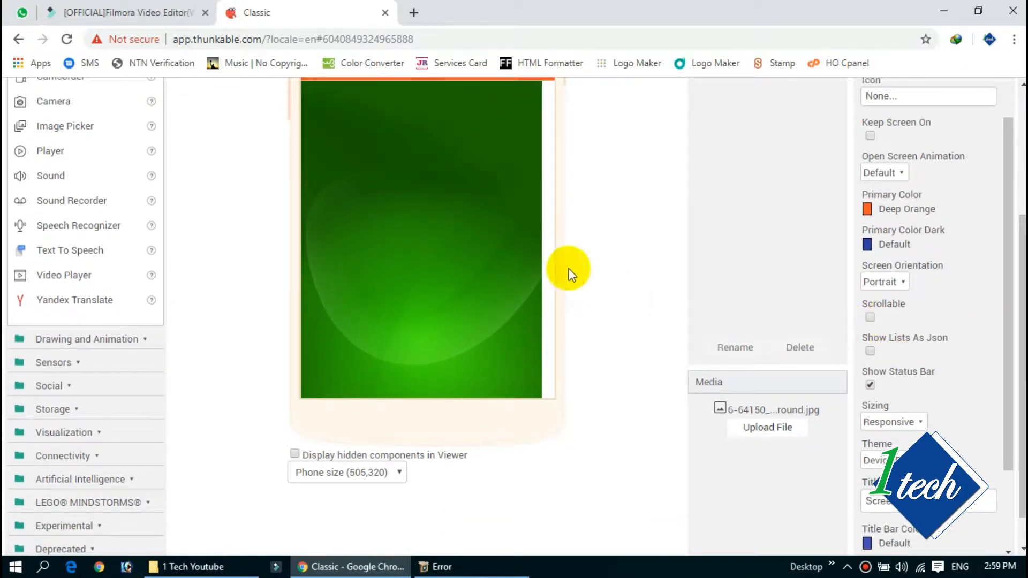
pyautogui.moveTo(1023, 304); pyautogui.dragTo(1023, 240)
pyautogui.scroll(-1, 531, 304)
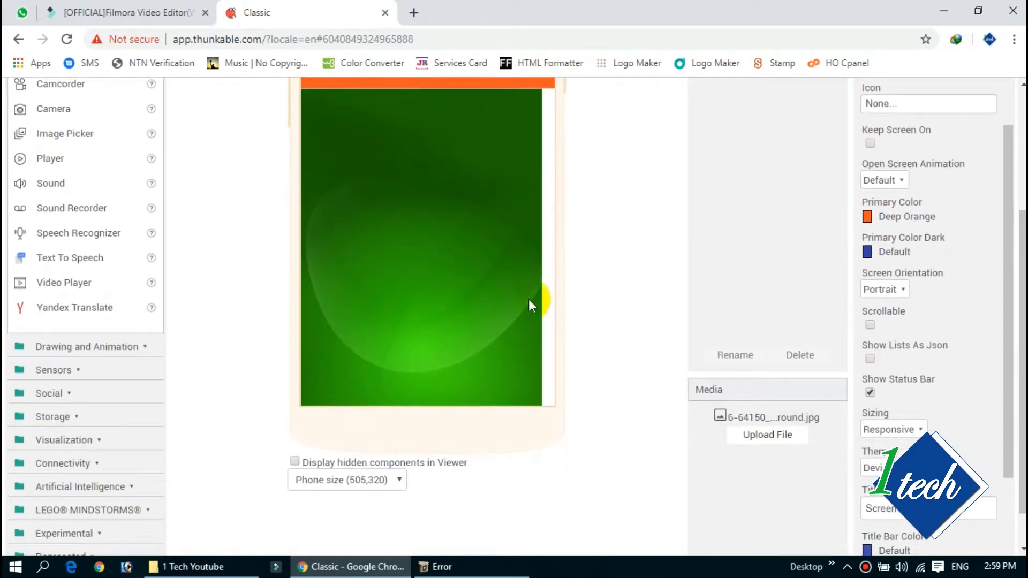
pyautogui.scroll(3, 420, 217)
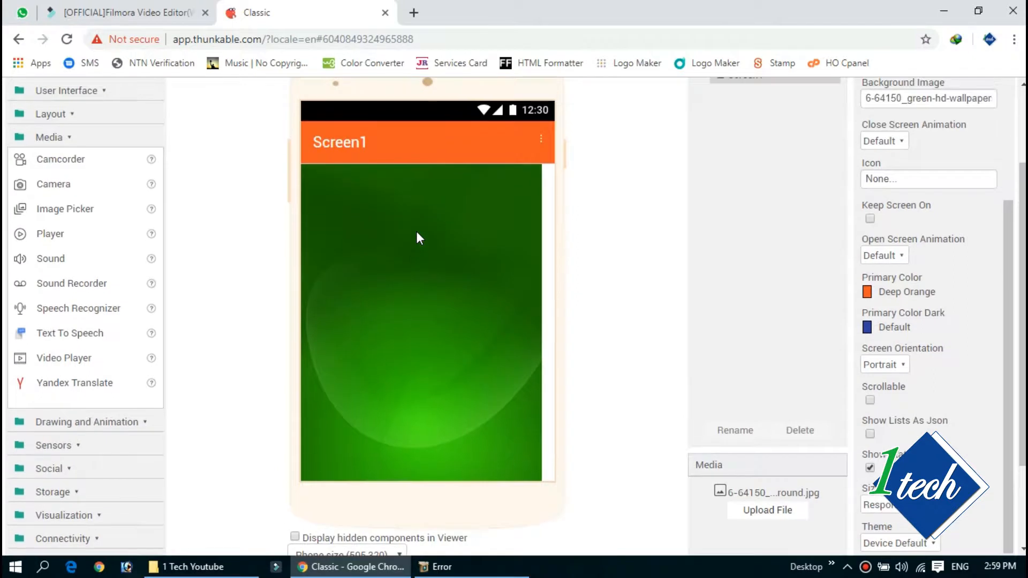
pyautogui.click(592, 361)
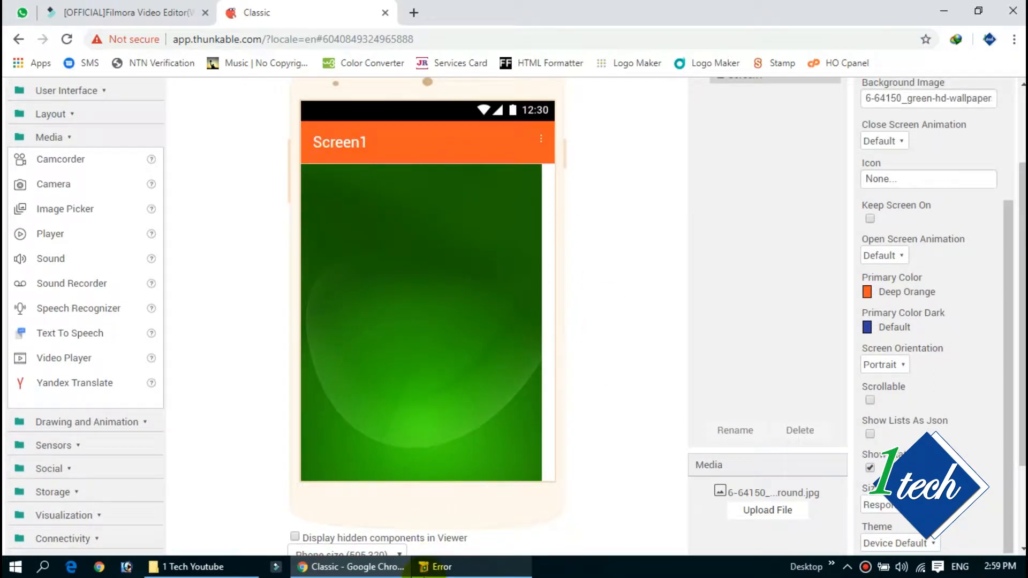
pyautogui.click(801, 464)
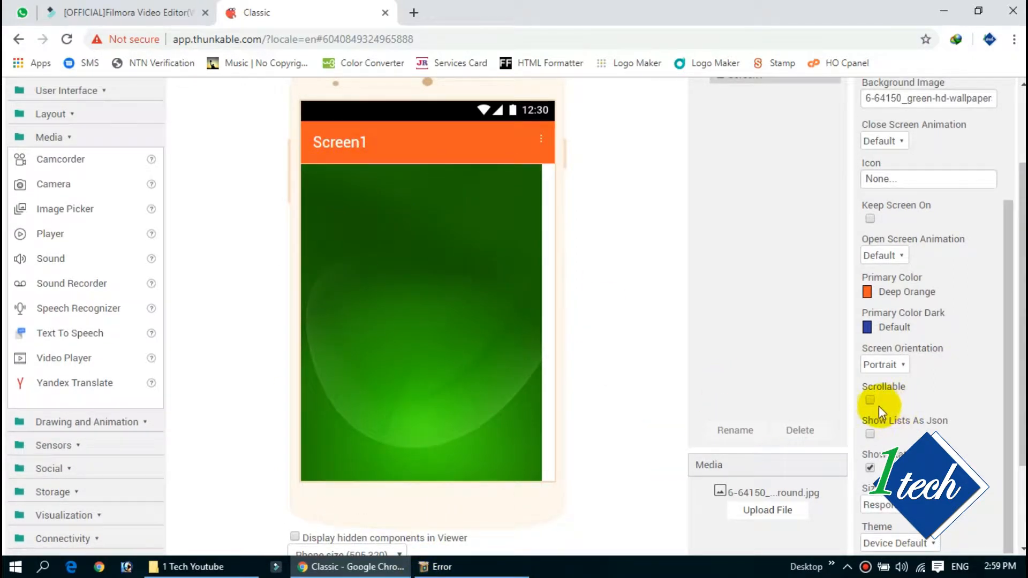
pyautogui.scroll(-3, 1010, 338)
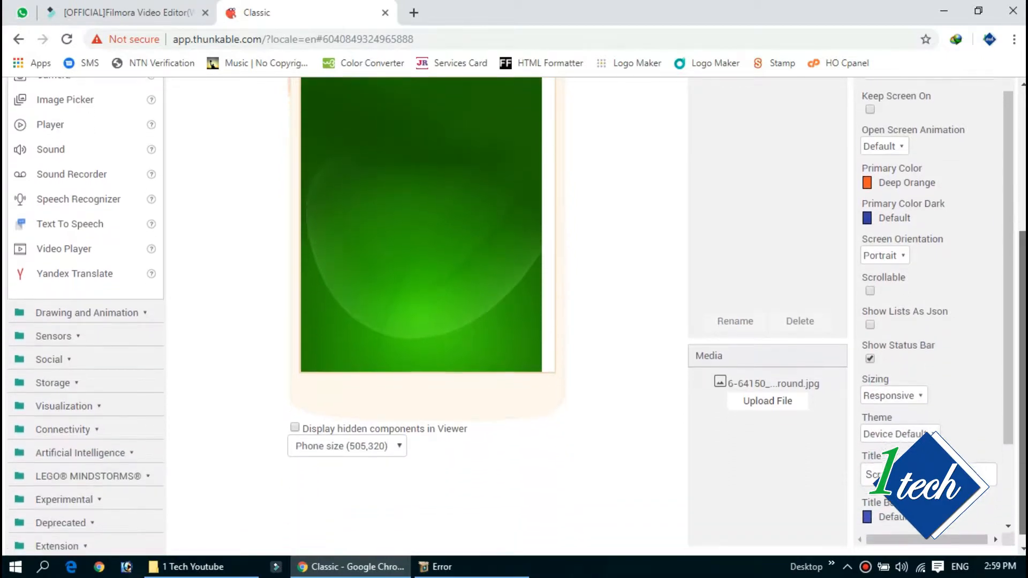
pyautogui.click(910, 386)
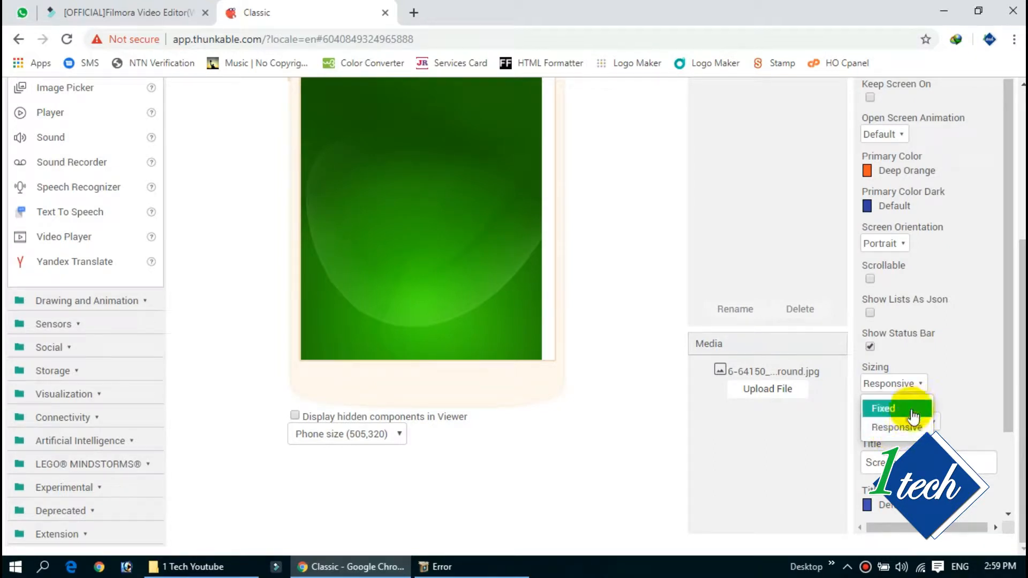
pyautogui.click(947, 374)
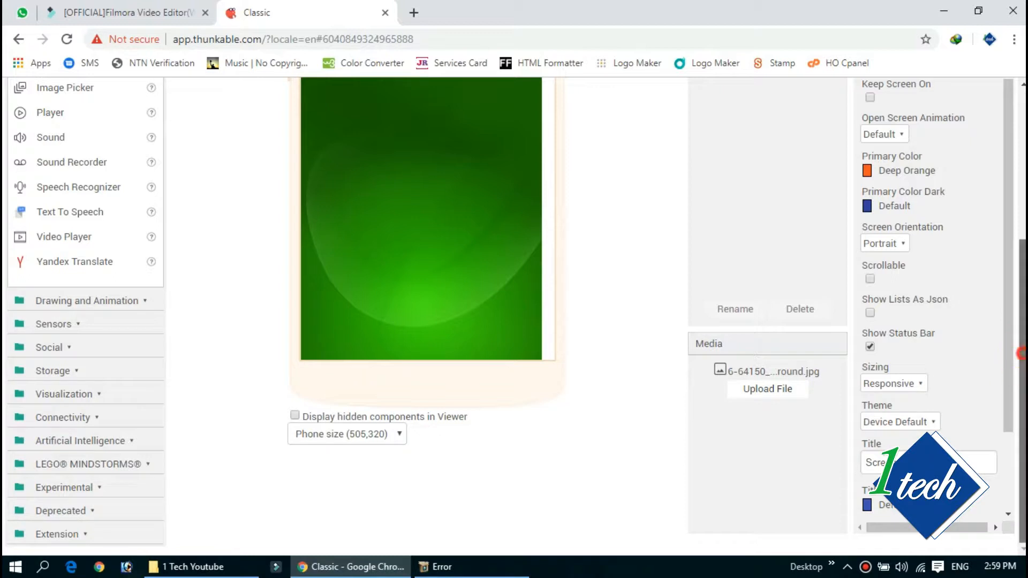
pyautogui.click(919, 423)
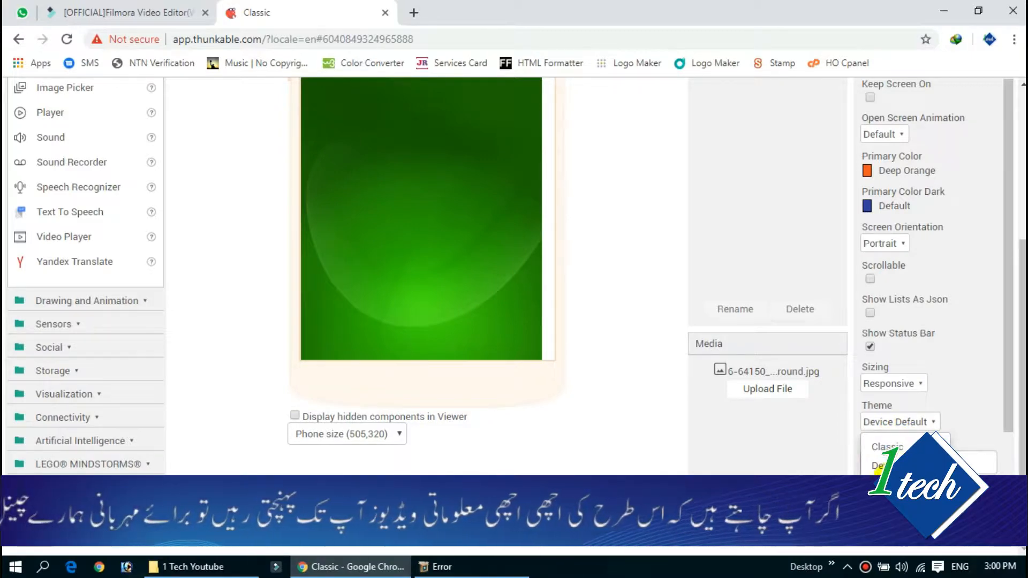
pyautogui.click(960, 398)
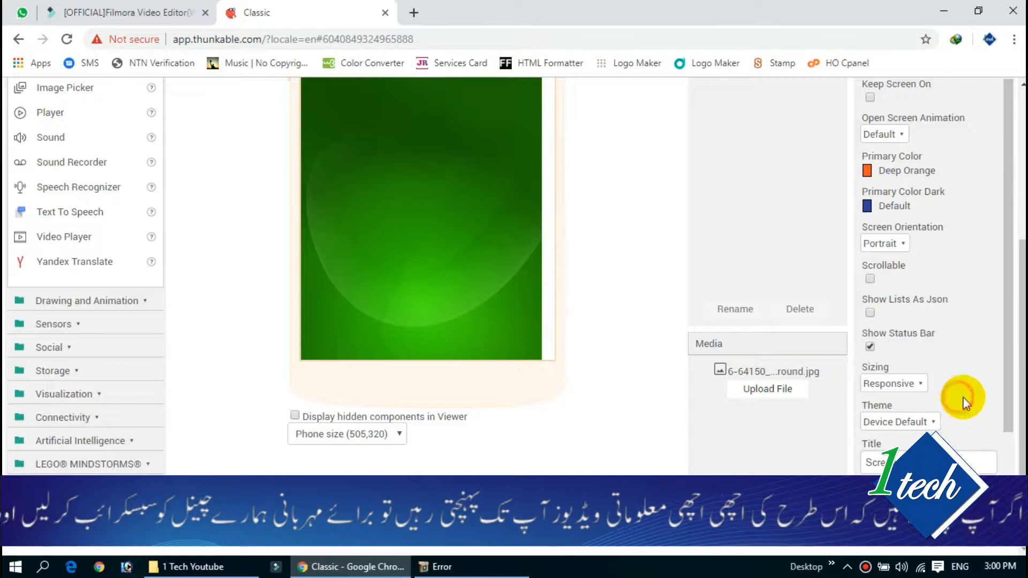
# Step: Change the Title property of Screen1 to "My First App" and check it in the app preview
pyautogui.moveTo(1011, 334); pyautogui.dragTo(1020, 436)
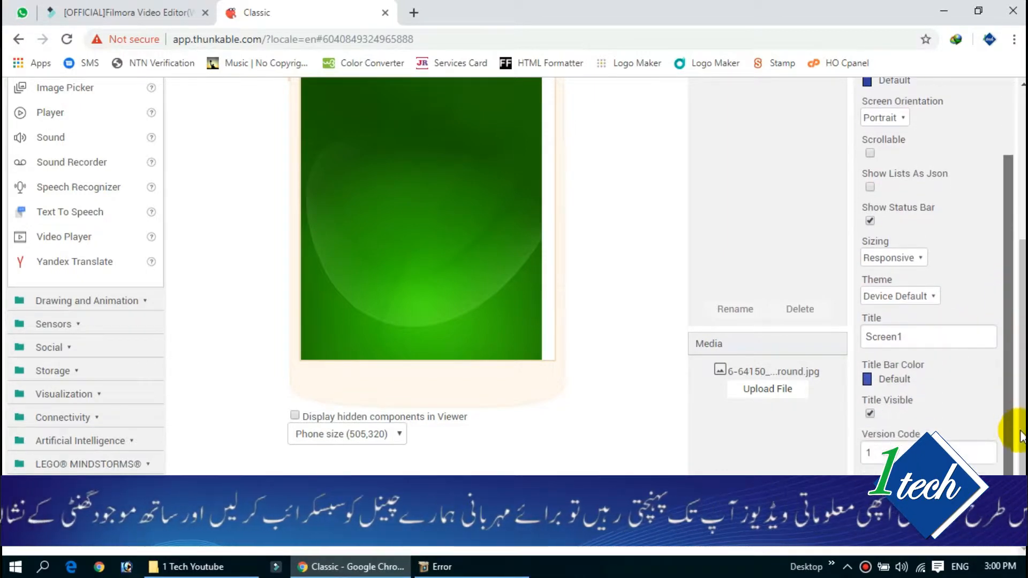
pyautogui.scroll(2, 1010, 355)
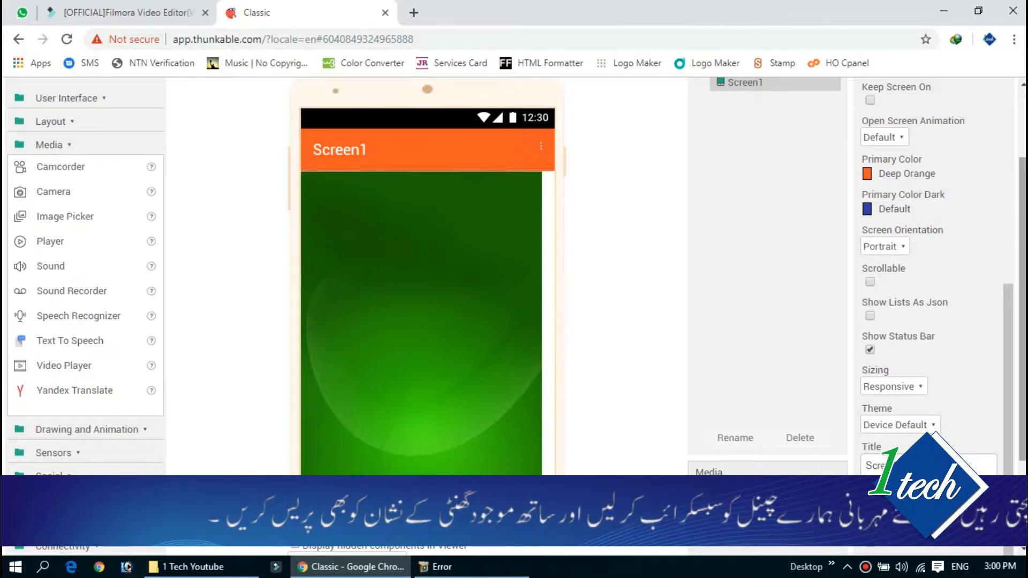
pyautogui.scroll(-2, 863, 339)
pyautogui.moveTo(862, 339); pyautogui.dragTo(802, 348)
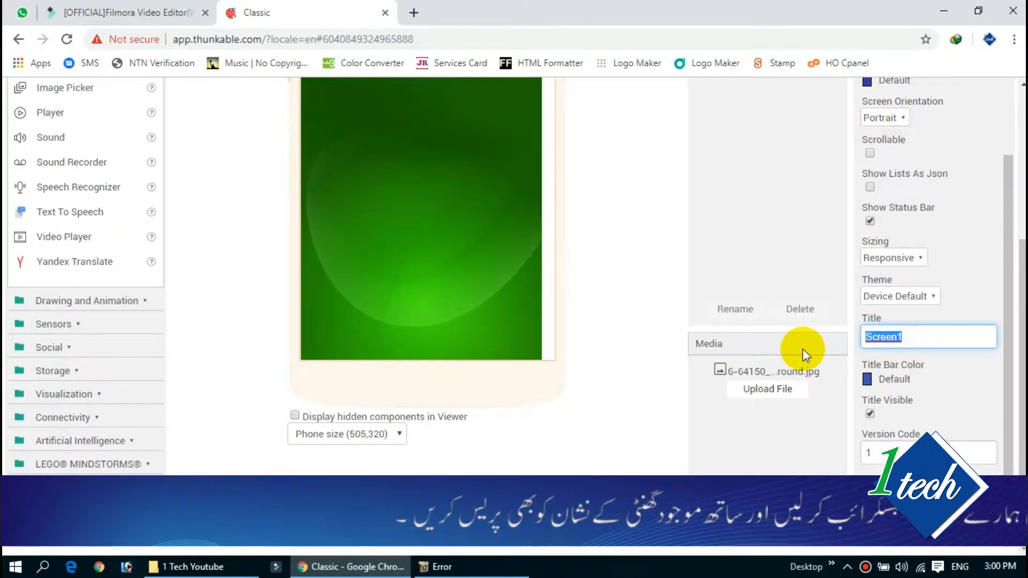
pyautogui.write('My First App')
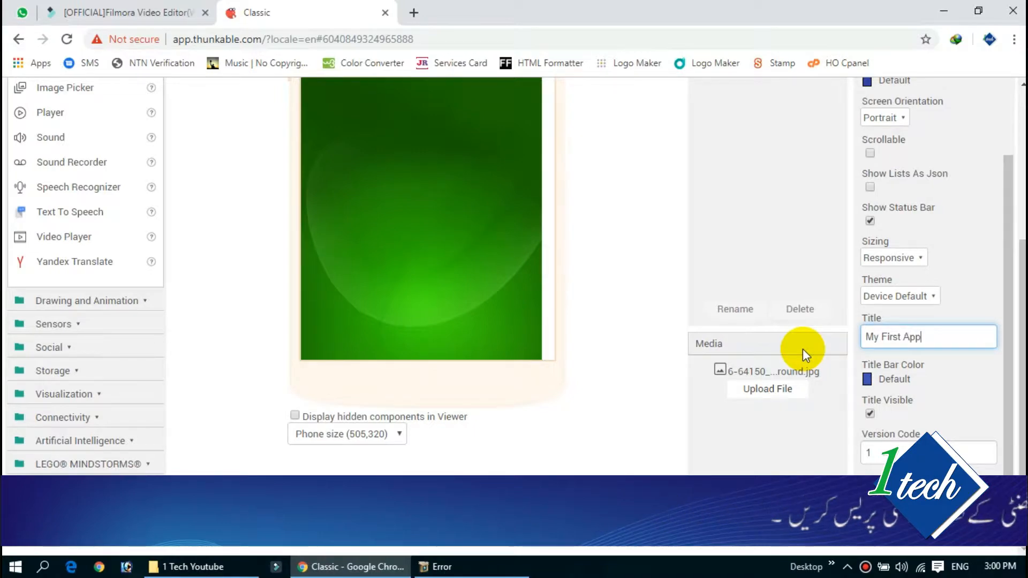
pyautogui.scroll(3, 586, 276)
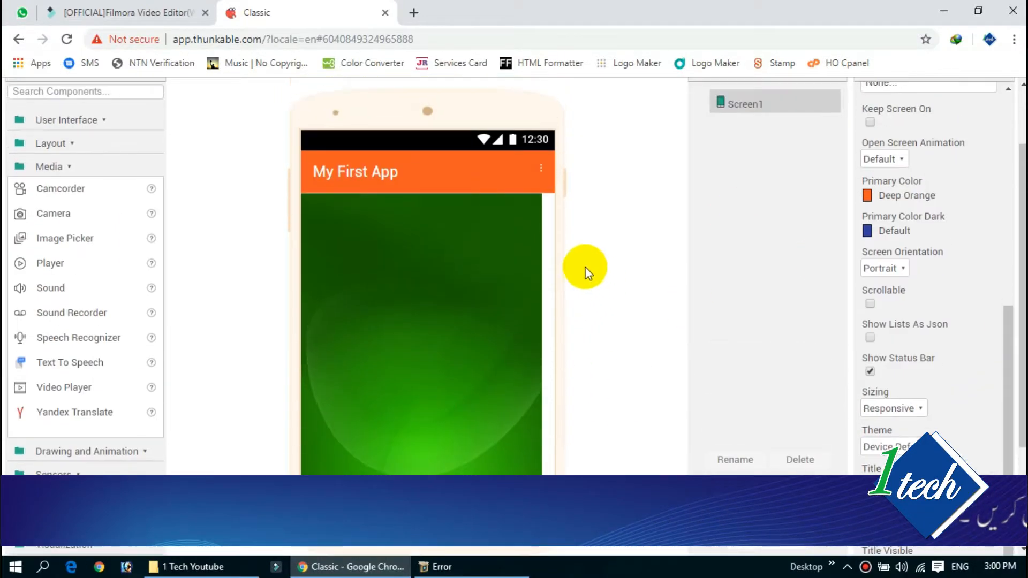
pyautogui.scroll(-3, 583, 203)
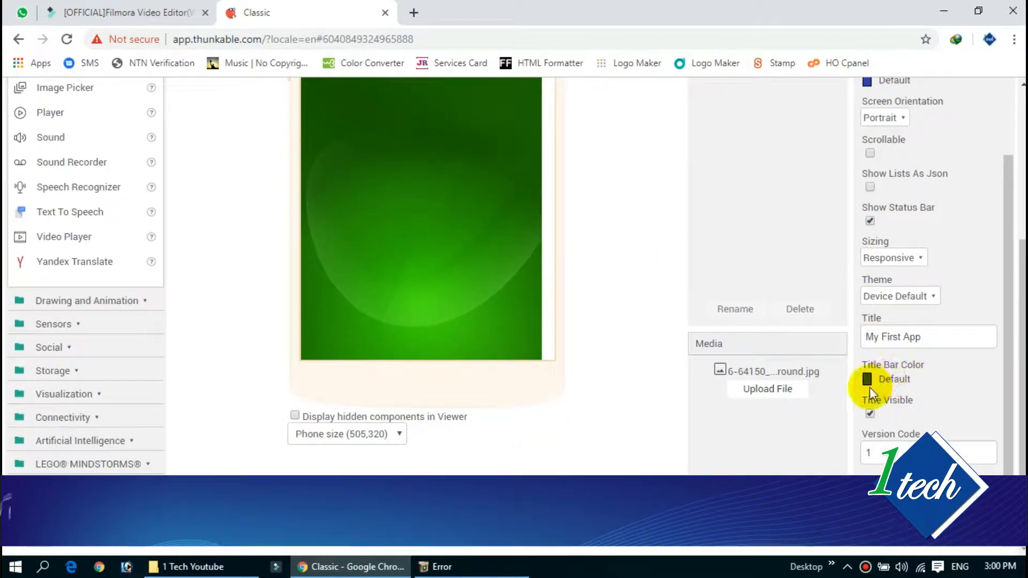
pyautogui.scroll(3, 558, 332)
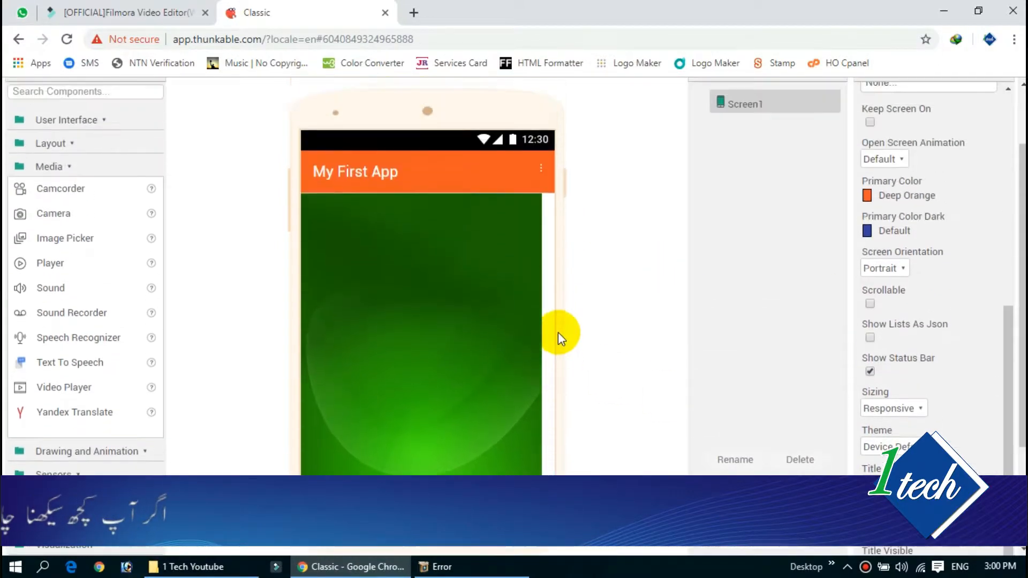
# Step: Turn off the Title Visible property of Screen1 and check the app preview
pyautogui.scroll(-1, 557, 332)
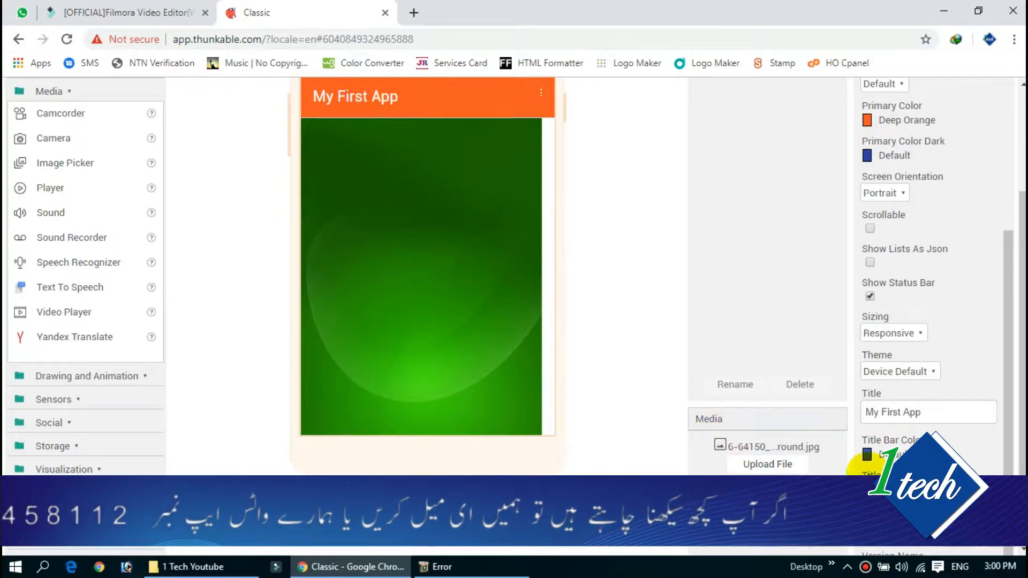
pyautogui.click(868, 485)
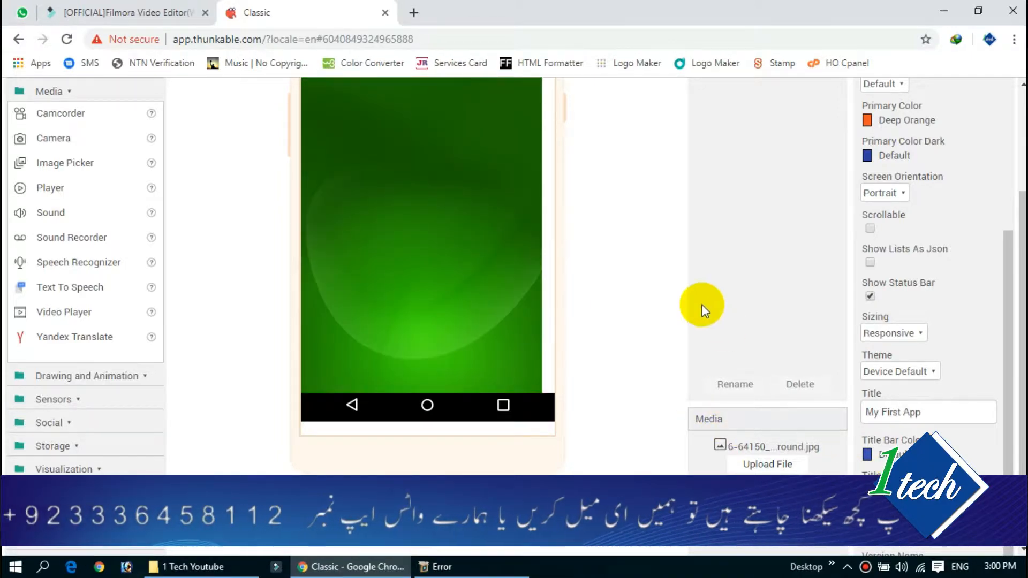
pyautogui.scroll(2, 702, 307)
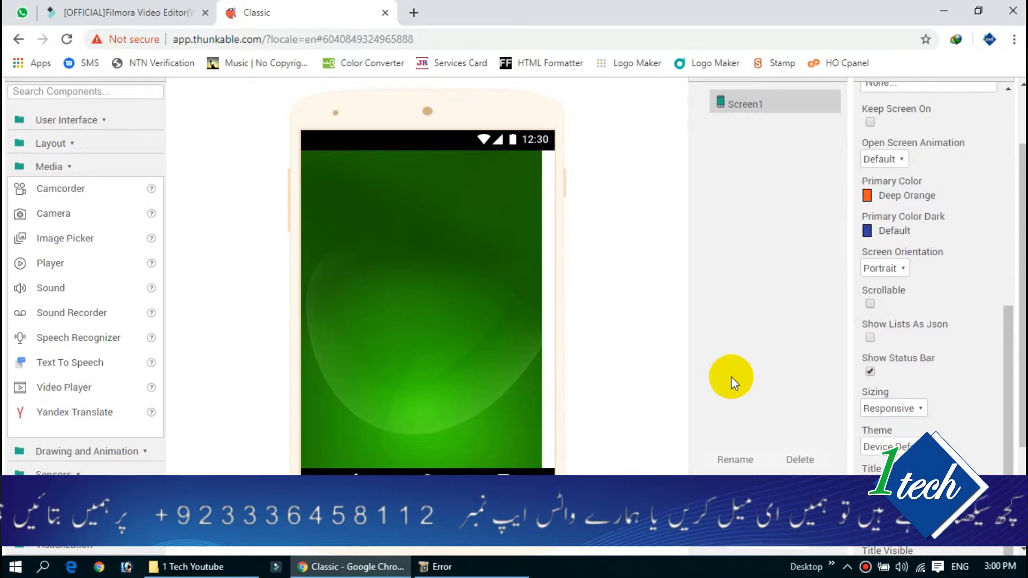
# Step: Set the Version Code of Screen1 to 2 and look at the version name field without editing it
pyautogui.scroll(-4, 734, 378)
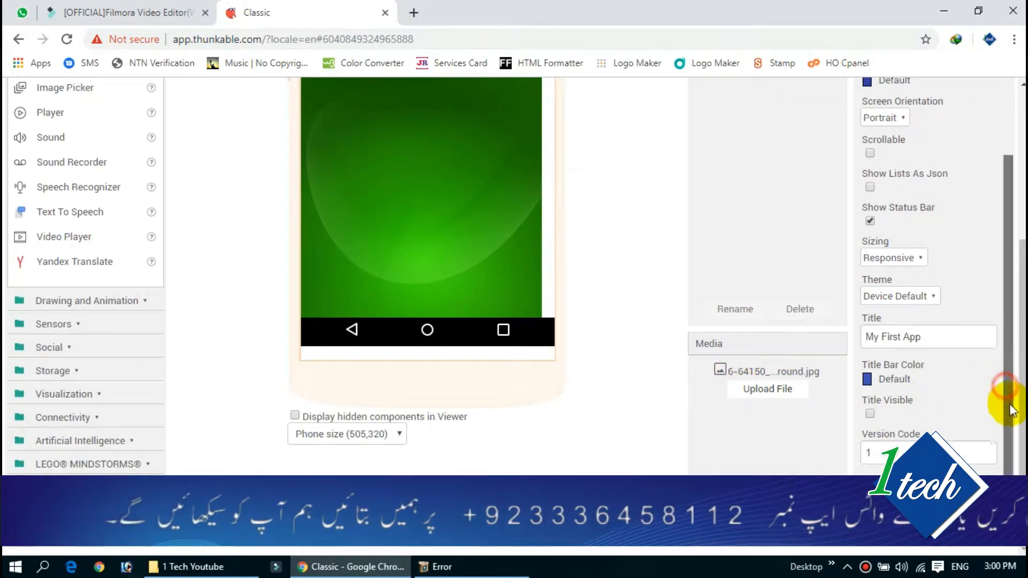
pyautogui.click(871, 452)
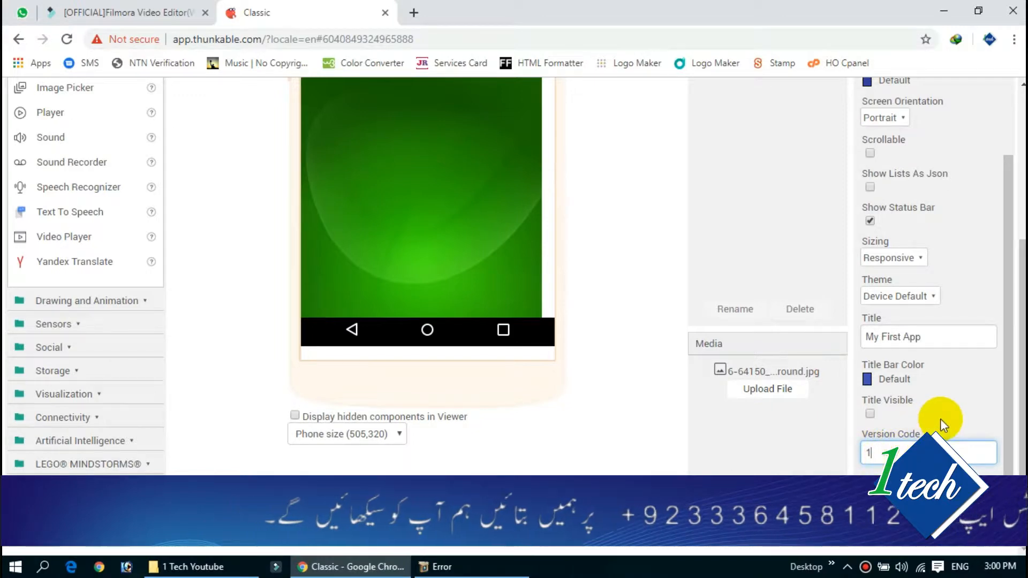
pyautogui.click(886, 453)
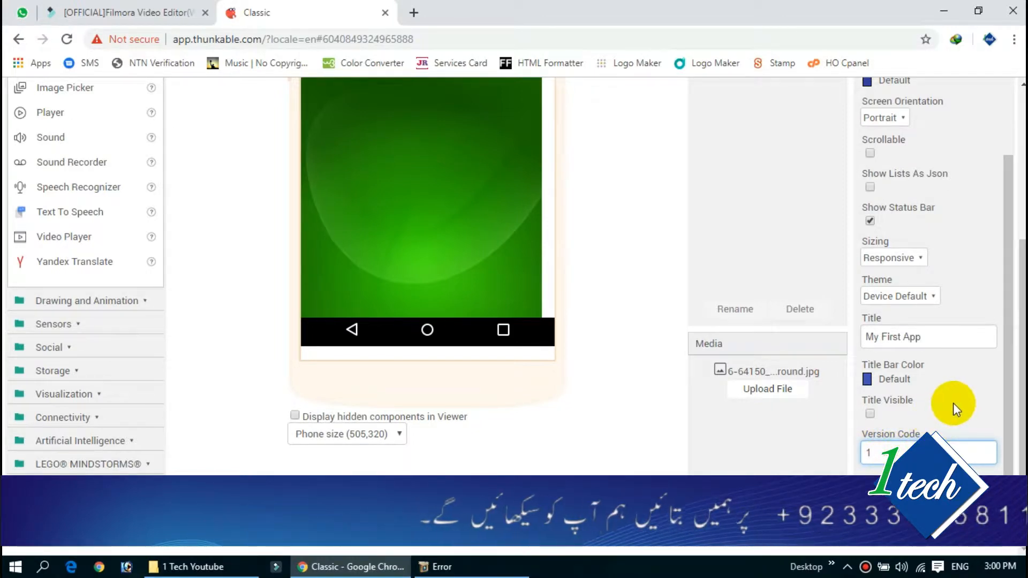
pyautogui.click(953, 402)
pyautogui.moveTo(1022, 383); pyautogui.dragTo(1023, 393)
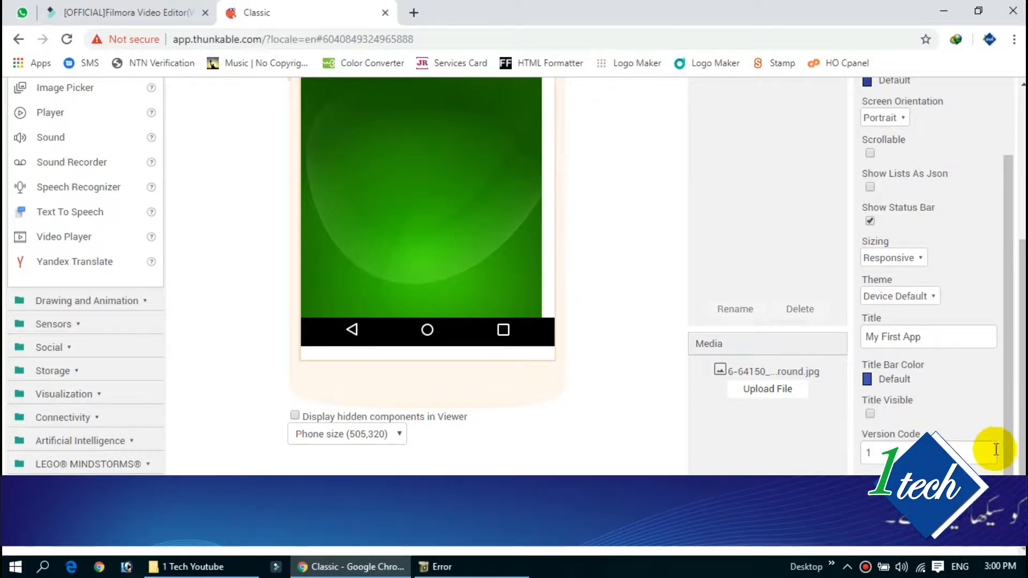
pyautogui.click(872, 453)
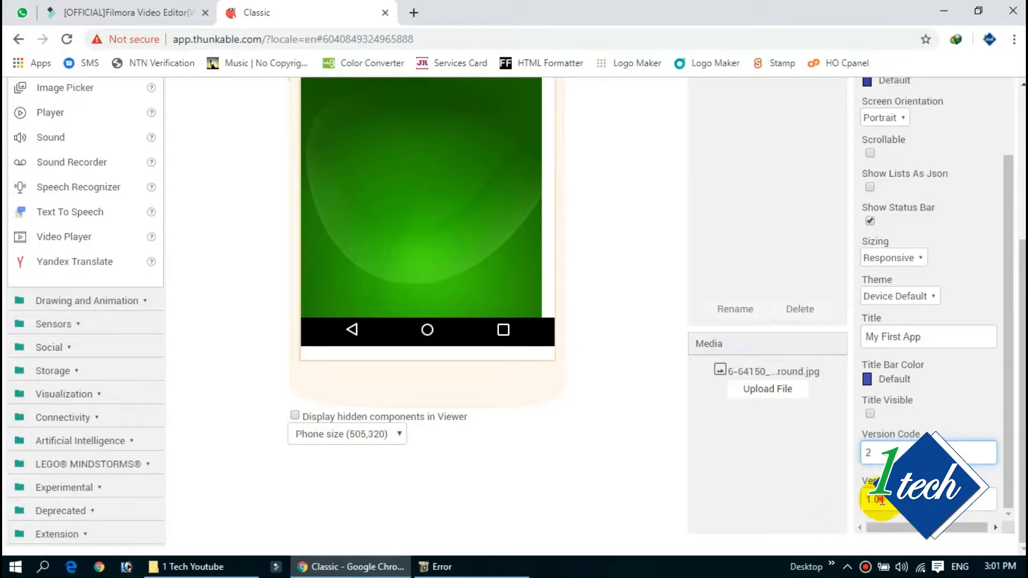
pyautogui.click(874, 500)
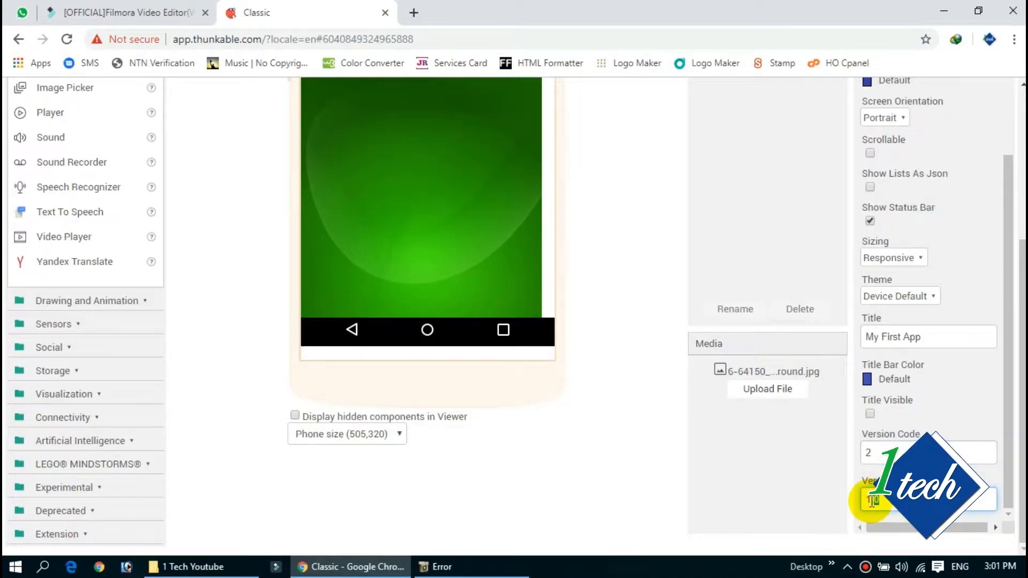
pyautogui.click(809, 498)
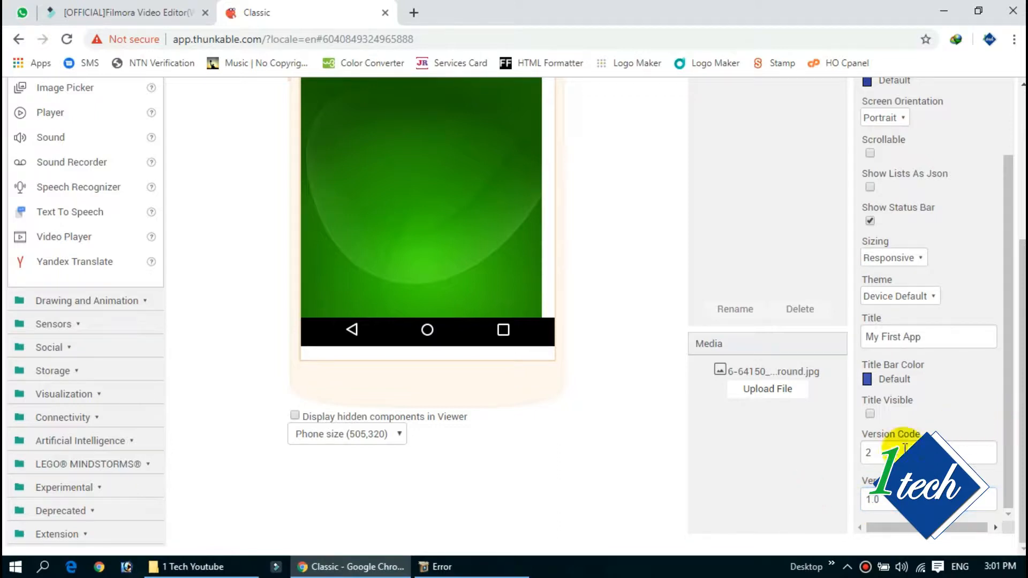
# Step: Add a new screen named Screen2 to the project and check the list of screens
pyautogui.moveTo(1008, 367); pyautogui.dragTo(1003, 183)
pyautogui.scroll(4, 1011, 179)
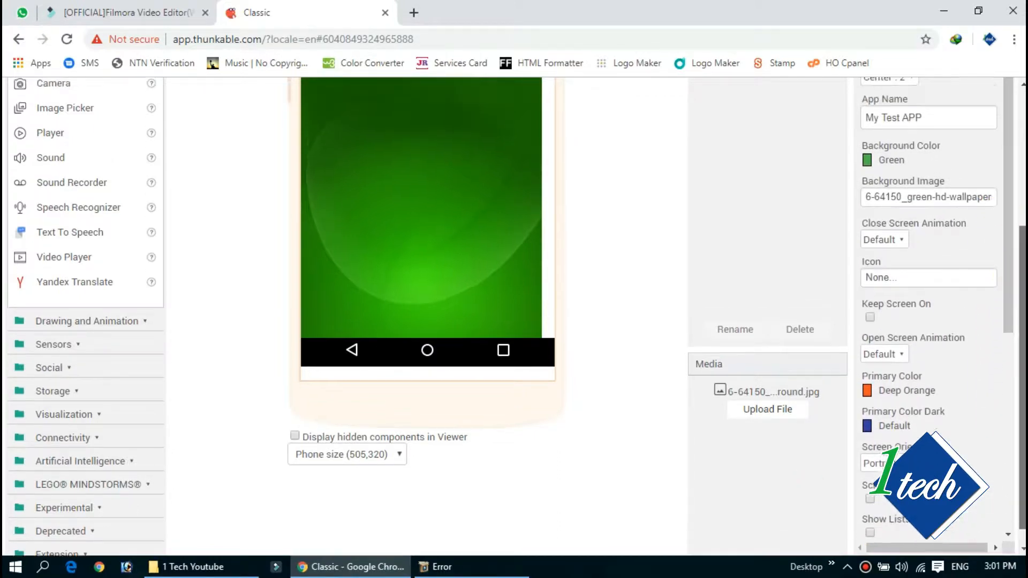
pyautogui.moveTo(1007, 205); pyautogui.dragTo(1013, 171)
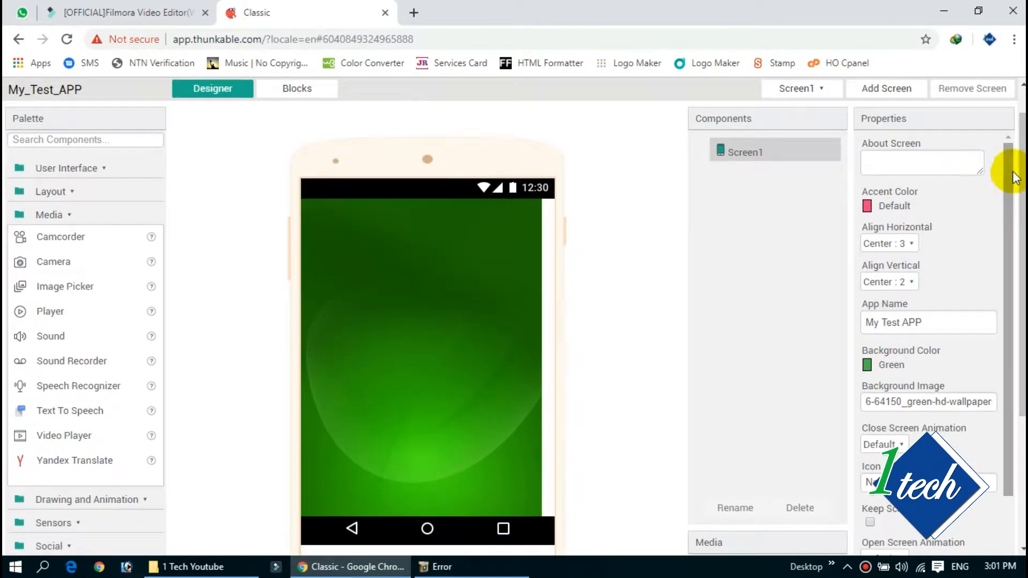
pyautogui.click(889, 89)
pyautogui.click(560, 339)
pyautogui.click(856, 90)
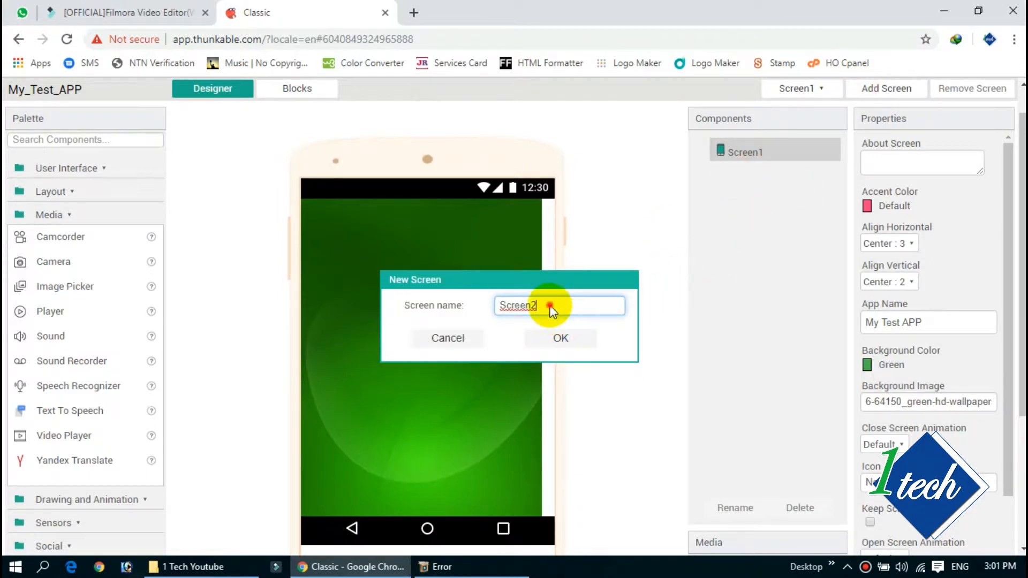
pyautogui.press('Return')
pyautogui.click(811, 90)
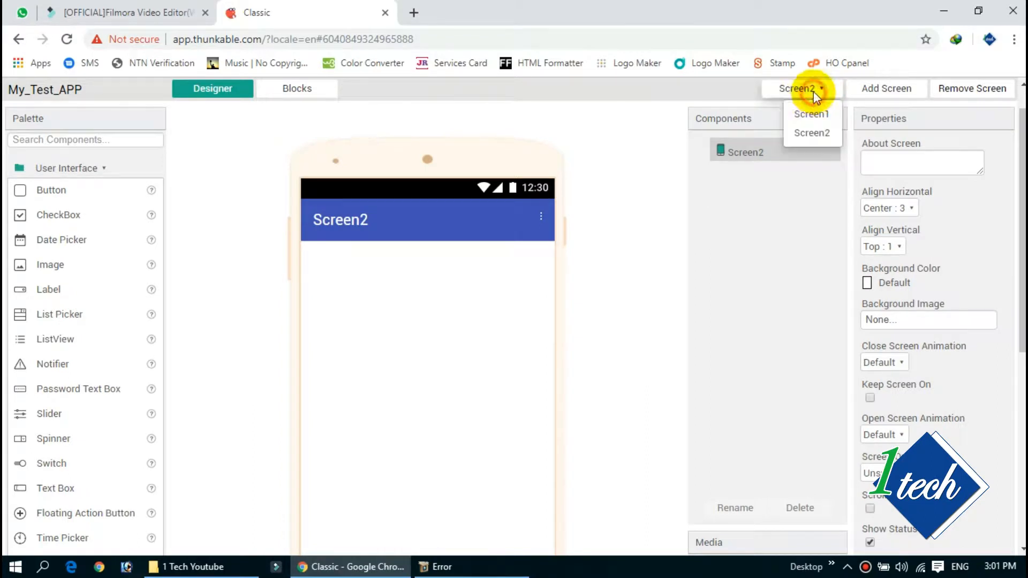
pyautogui.click(621, 148)
# Step: Add another screen named Screen3, then check the list of screens and look over the new screen's properties
pyautogui.click(884, 89)
pyautogui.click(576, 333)
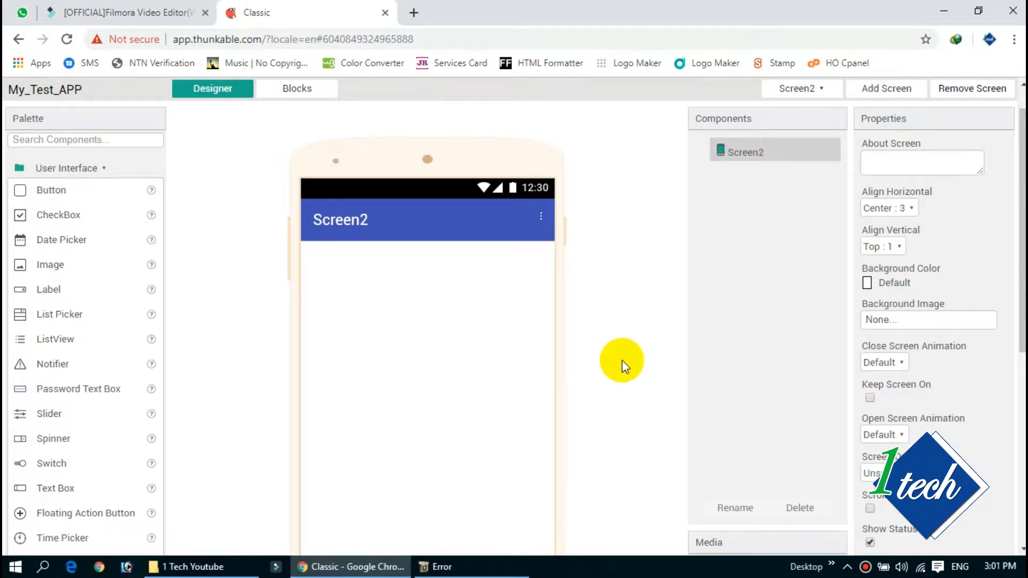
pyautogui.click(829, 92)
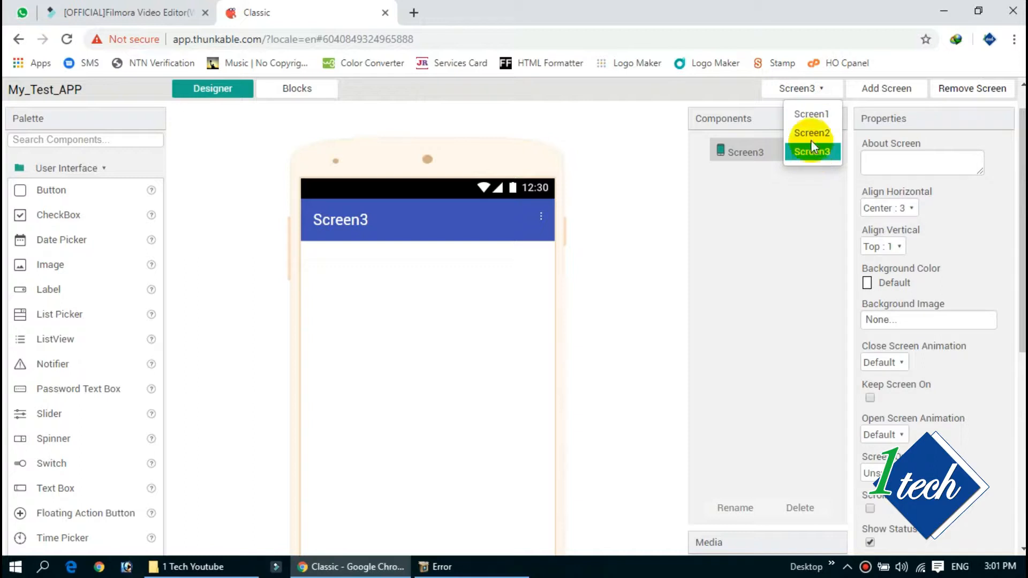
pyautogui.click(640, 225)
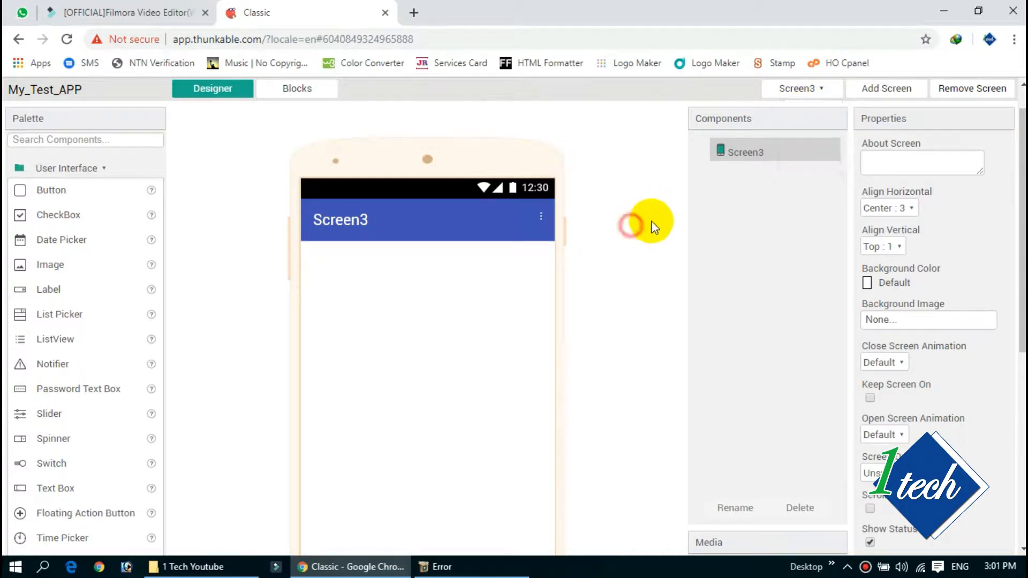
pyautogui.click(804, 94)
pyautogui.click(973, 233)
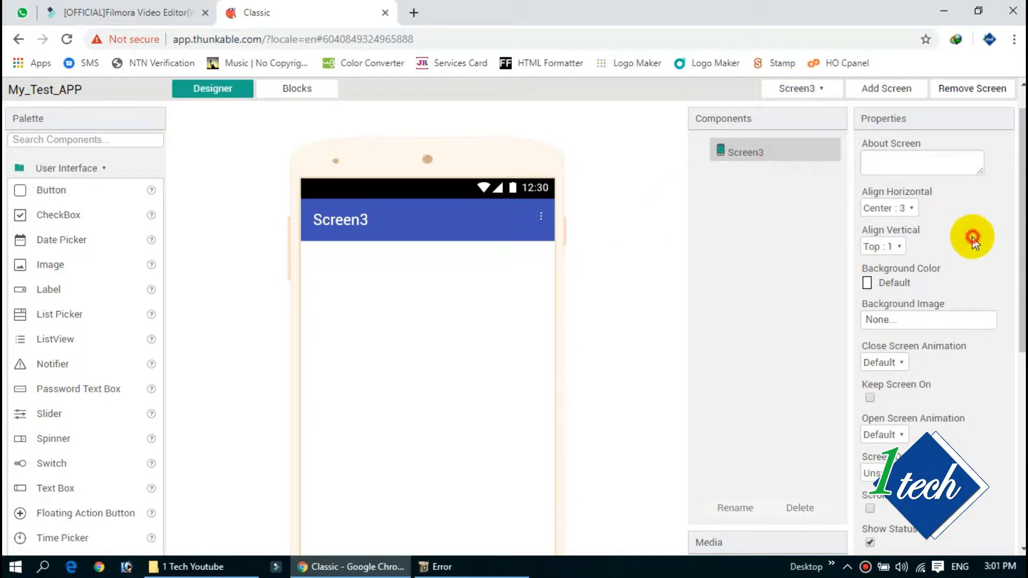
pyautogui.scroll(-3, 890, 257)
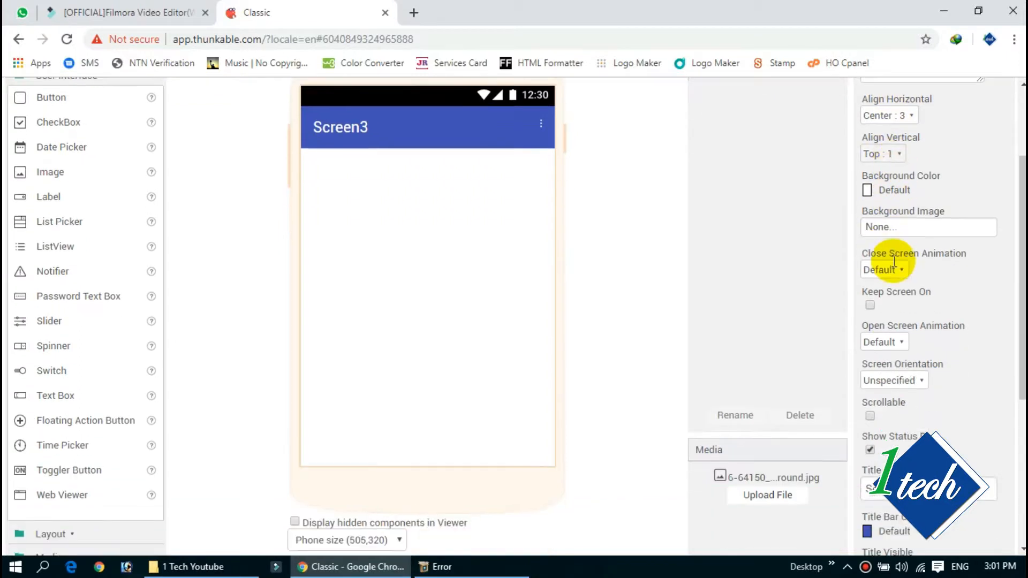
pyautogui.scroll(4, 904, 366)
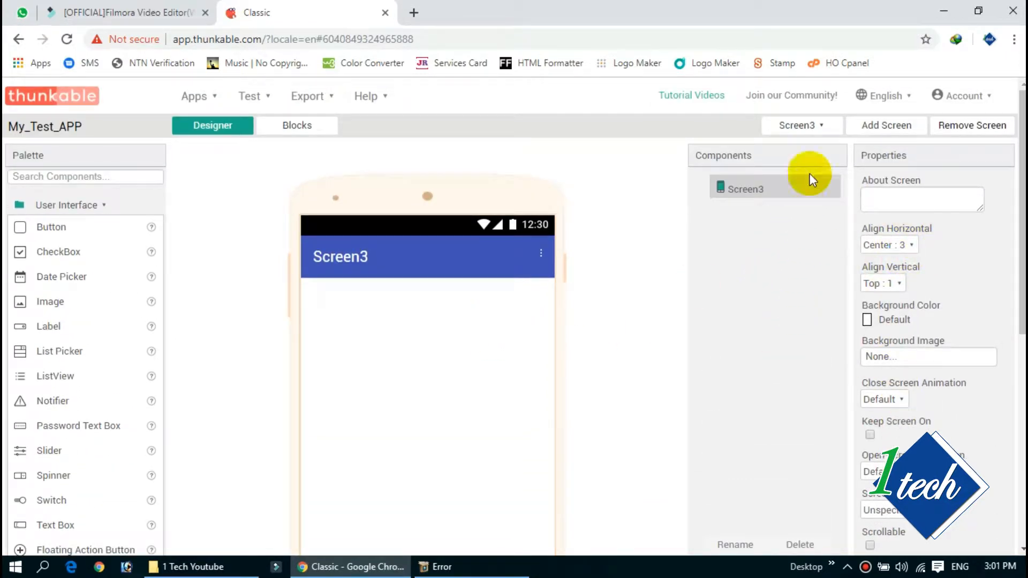
# Step: Switch back to Screen1 and add a Label component from the User Interface category to the phone preview
pyautogui.click(808, 128)
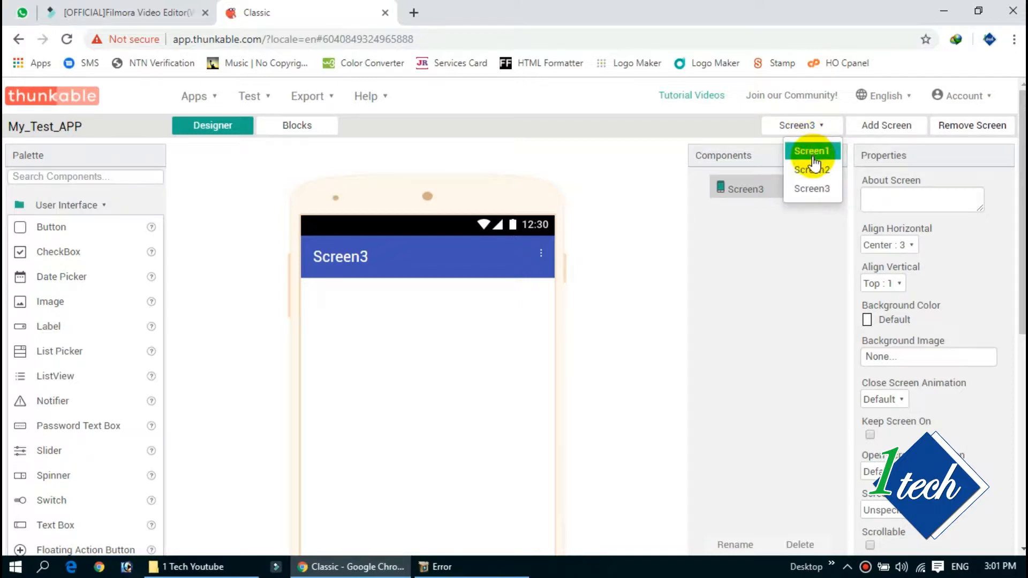
pyautogui.click(811, 152)
pyautogui.scroll(-2, 608, 293)
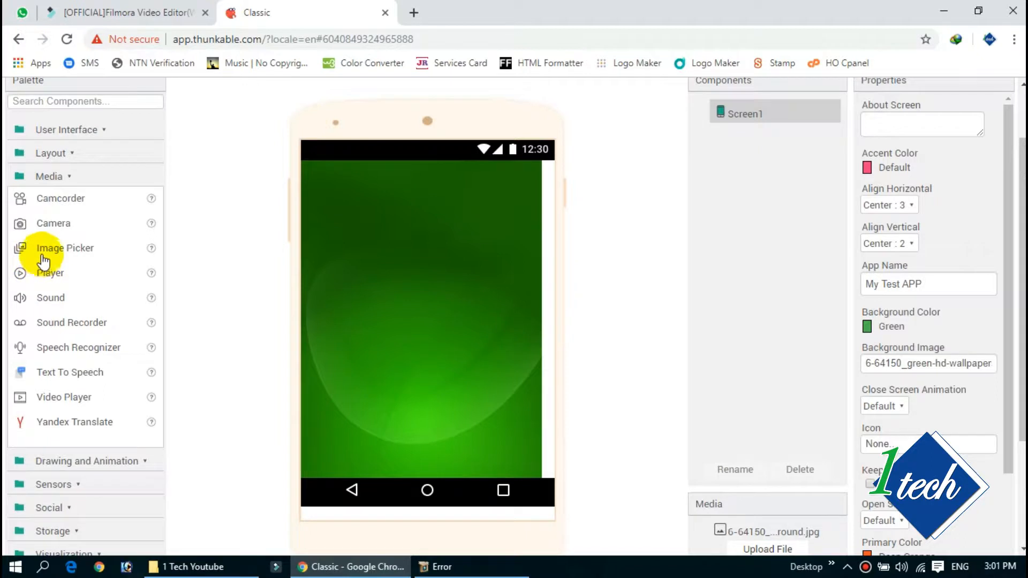
pyautogui.click(103, 134)
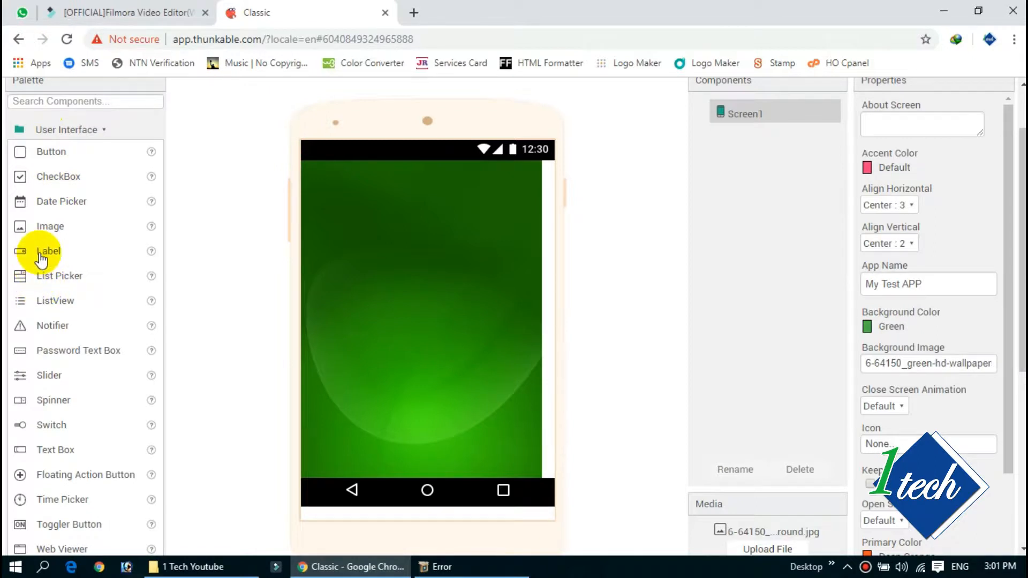
pyautogui.moveTo(41, 256); pyautogui.dragTo(433, 264)
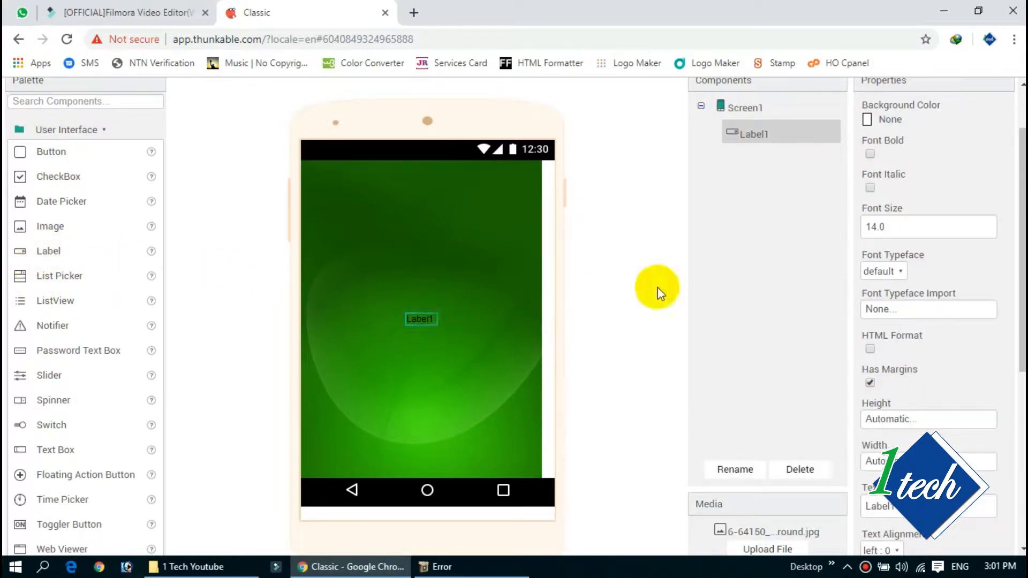
# Step: Review the horizontal alignment options of Screen1 and set its Align Vertical property to Top : 1
pyautogui.click(467, 264)
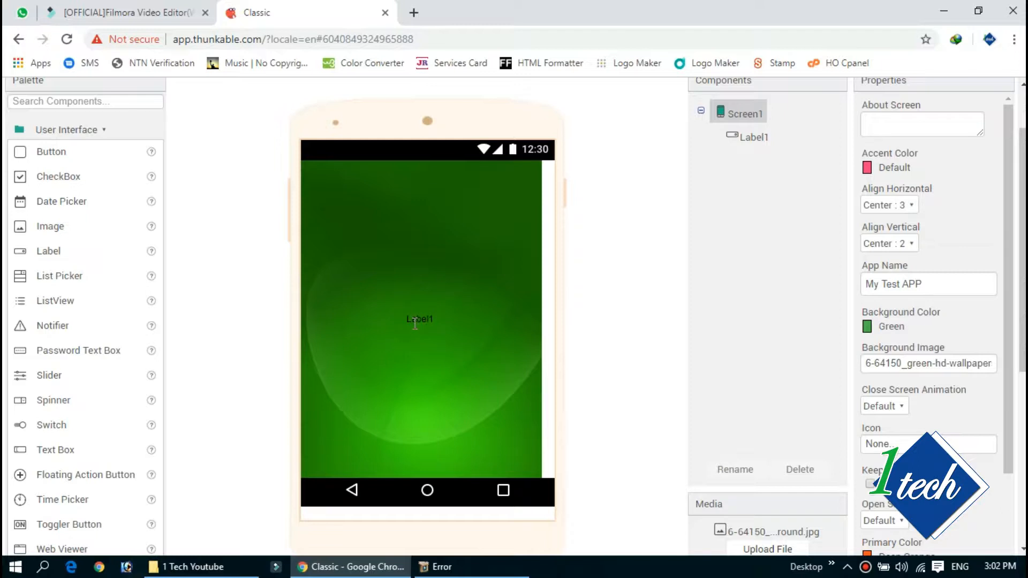
pyautogui.click(884, 210)
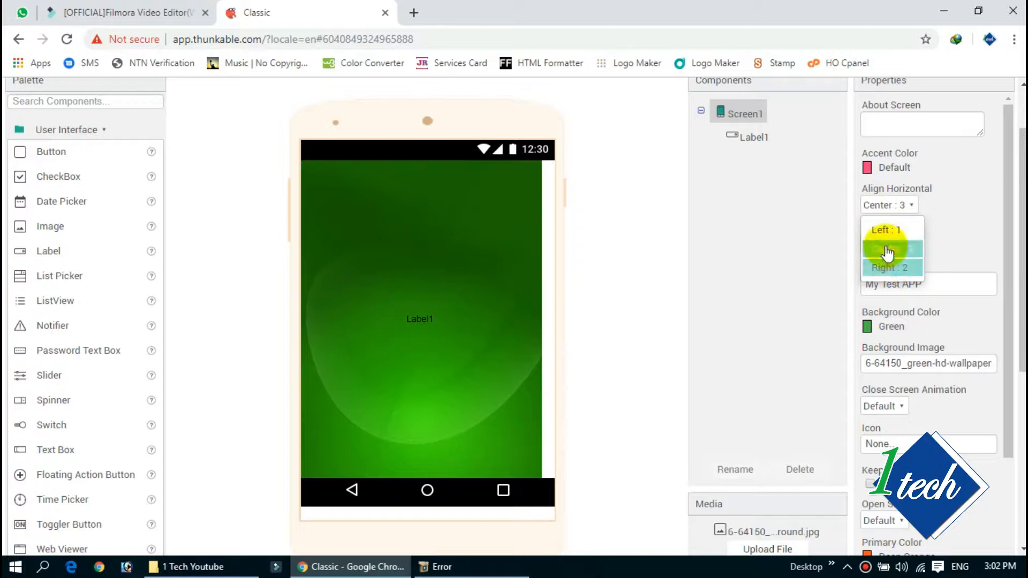
pyautogui.click(841, 221)
pyautogui.click(882, 243)
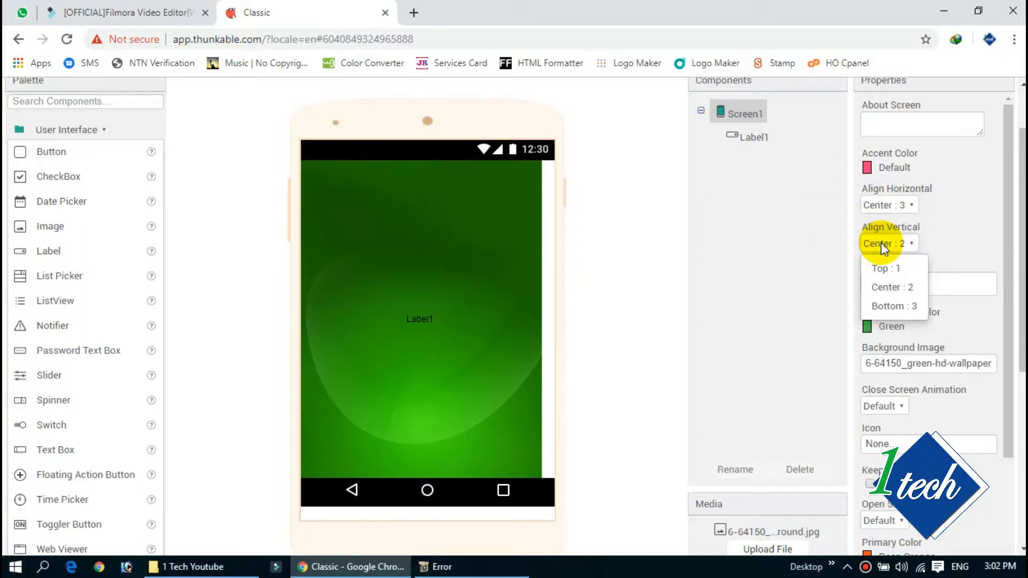
pyautogui.click(886, 269)
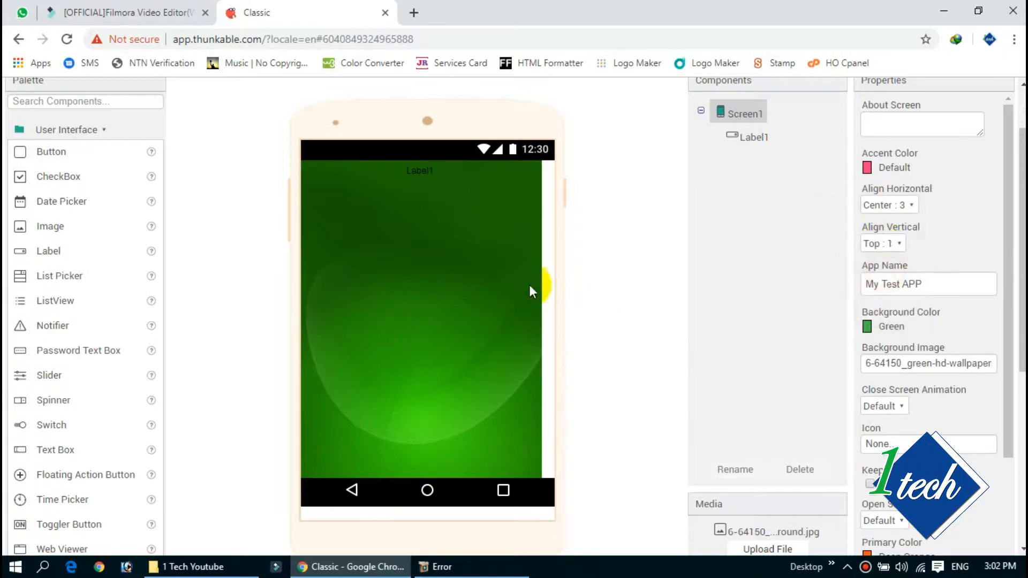
# Step: Change the label's Text property to "My First Application" and check it in the app preview
pyautogui.click(421, 172)
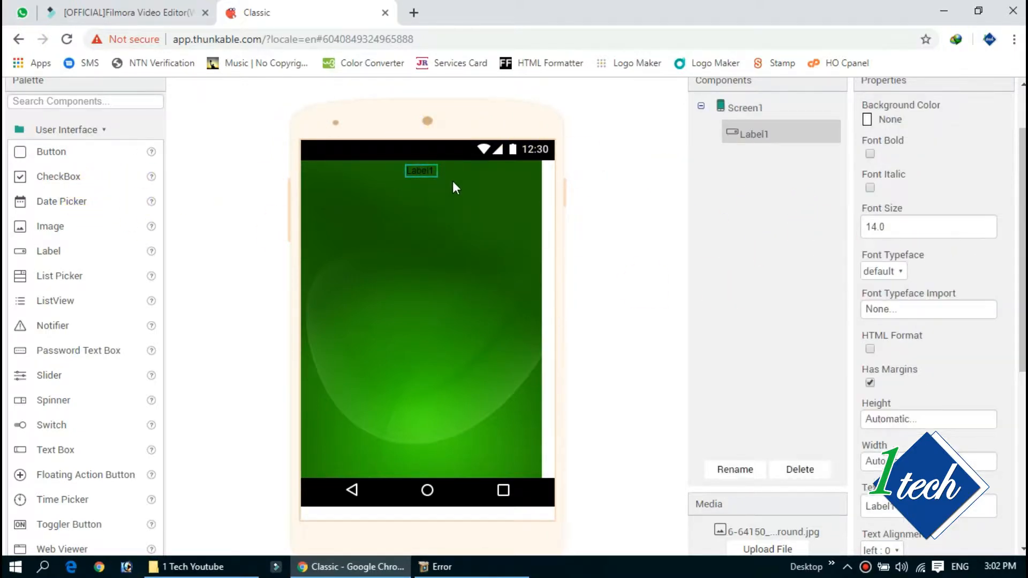
pyautogui.scroll(-2, 984, 355)
pyautogui.moveTo(895, 432); pyautogui.dragTo(854, 431)
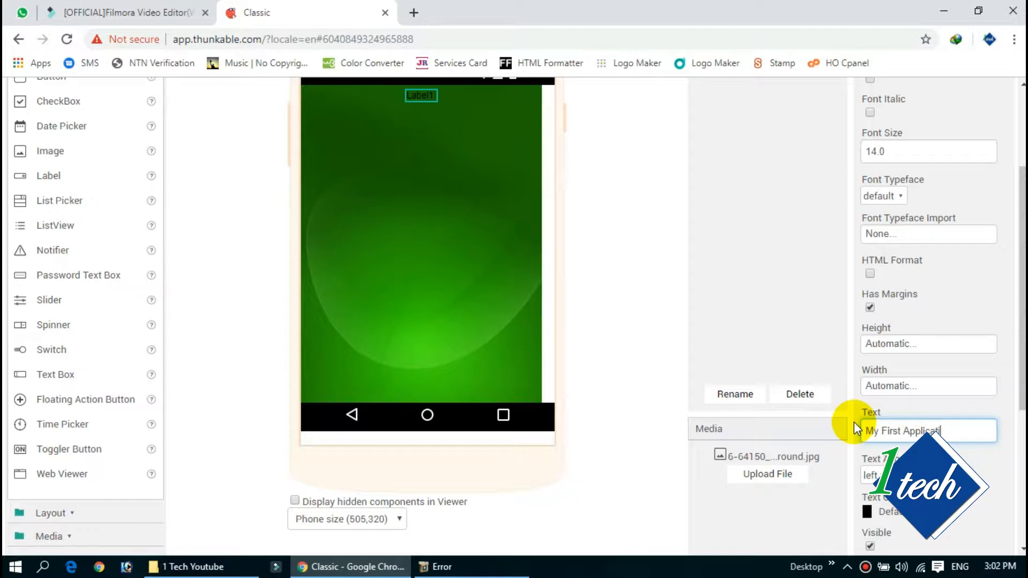
pyautogui.press('Return')
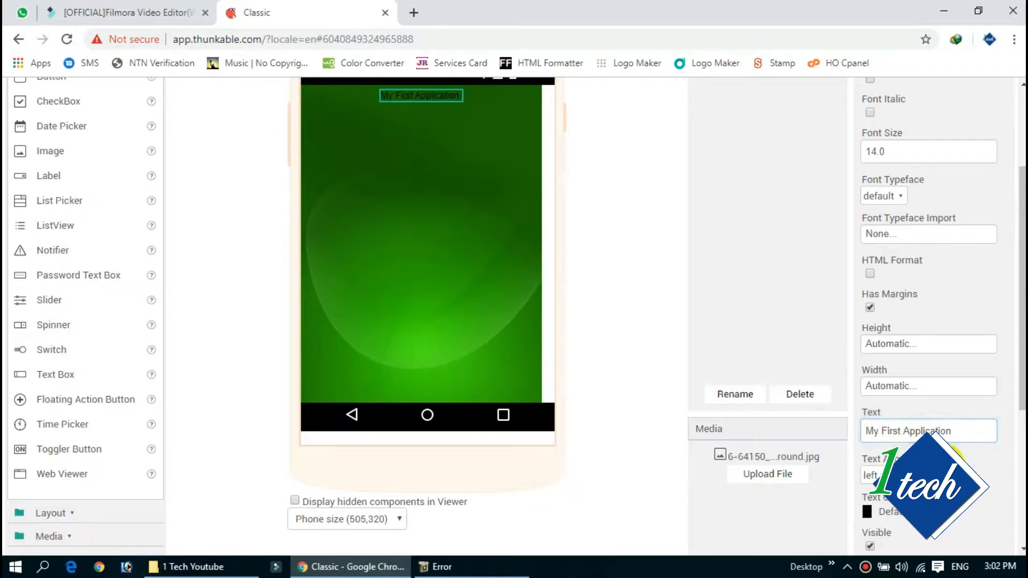
pyautogui.click(409, 110)
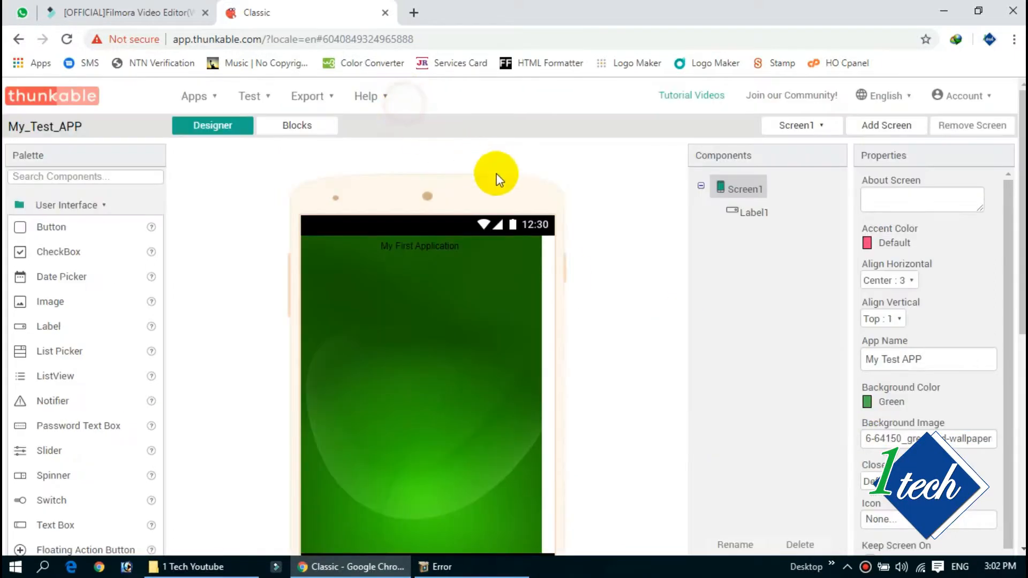
# Step: Set the Font Size of the "My First Application" label to 22
pyautogui.click(422, 247)
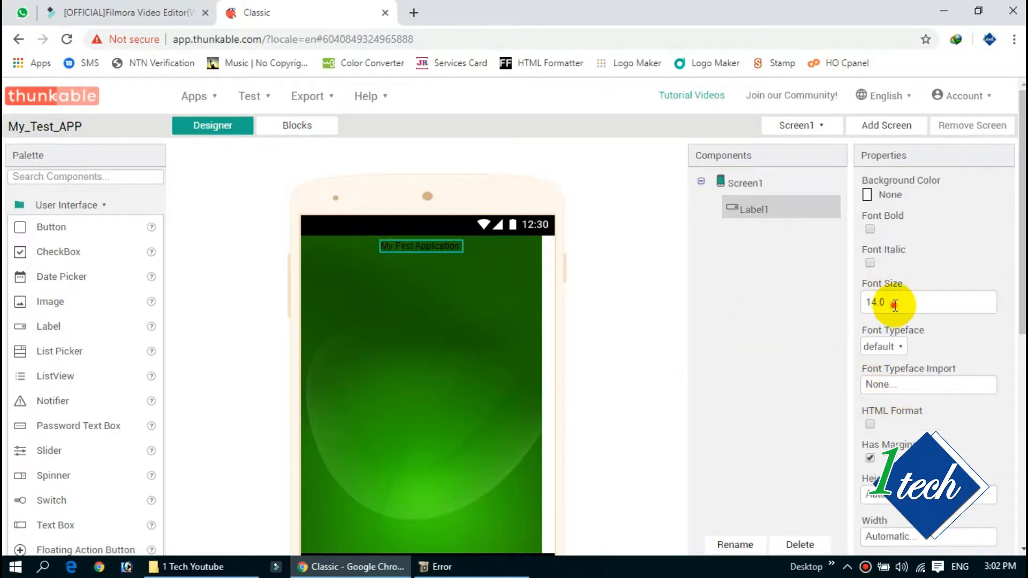
pyautogui.moveTo(895, 301); pyautogui.dragTo(858, 305)
pyautogui.write('22')
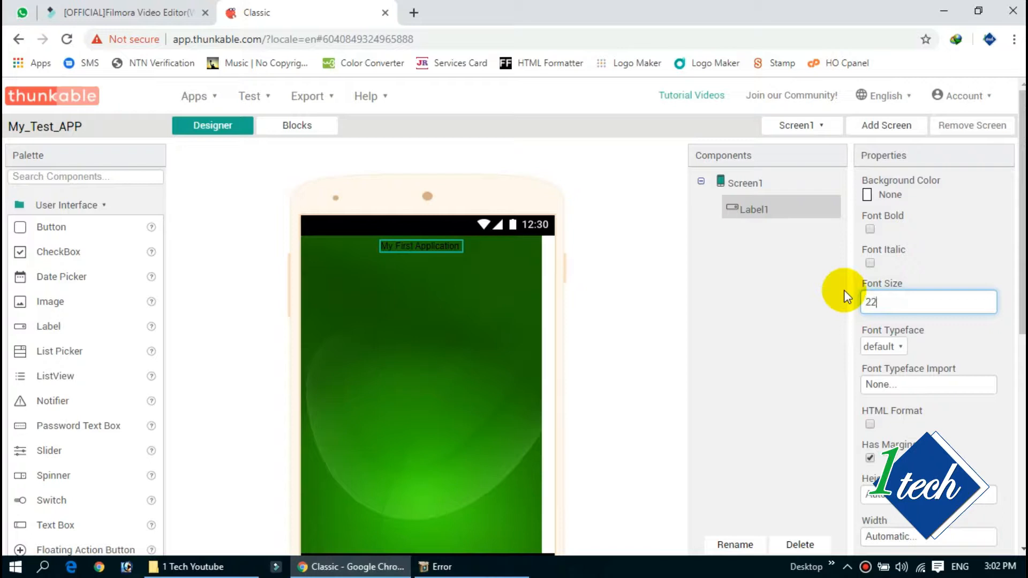
pyautogui.click(925, 268)
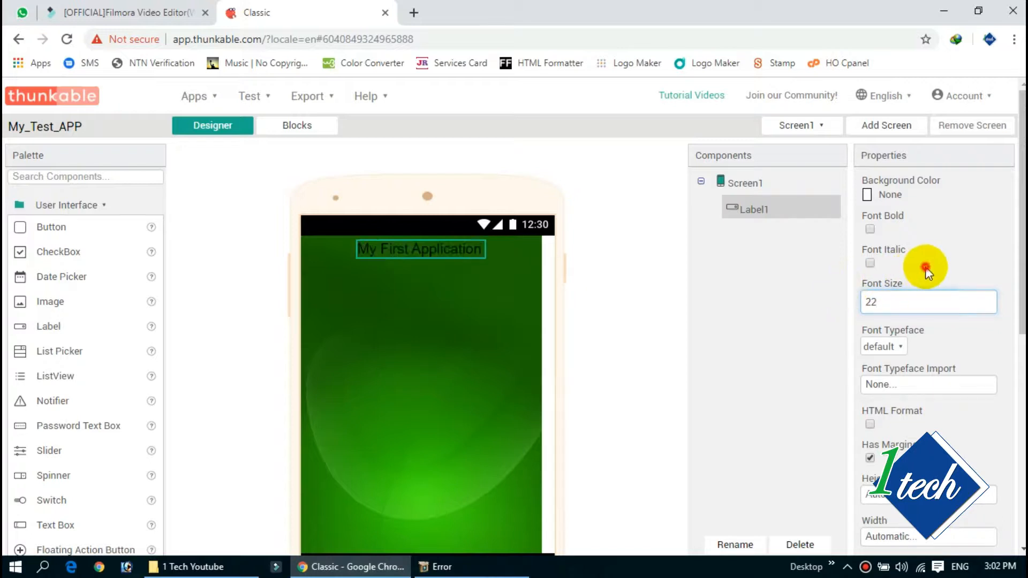
# Step: Make the "My First Application" label bold and set its Text Color to Yellow
pyautogui.click(870, 229)
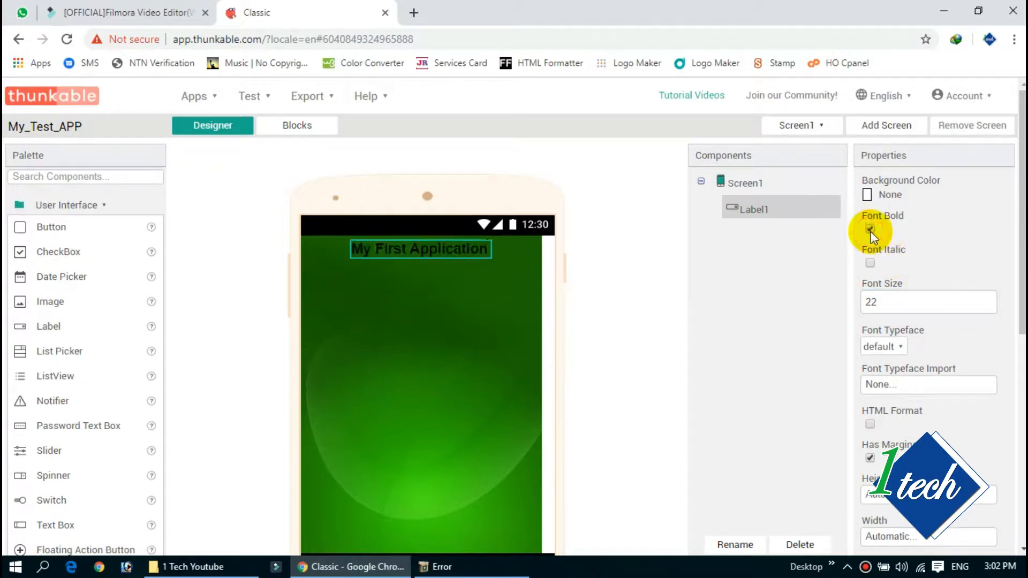
pyautogui.scroll(-5, 930, 354)
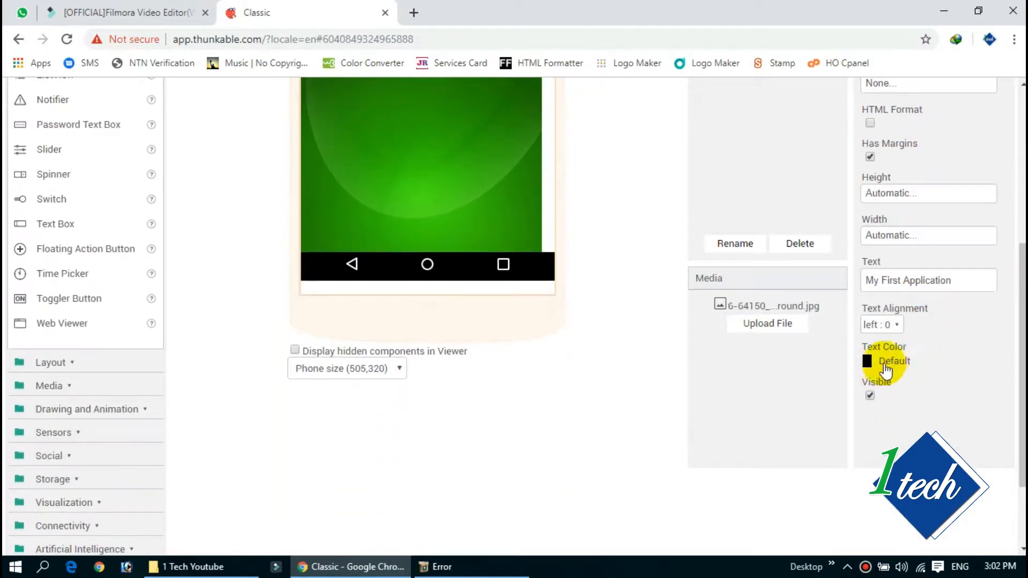
pyautogui.click(889, 363)
pyautogui.scroll(4, 884, 322)
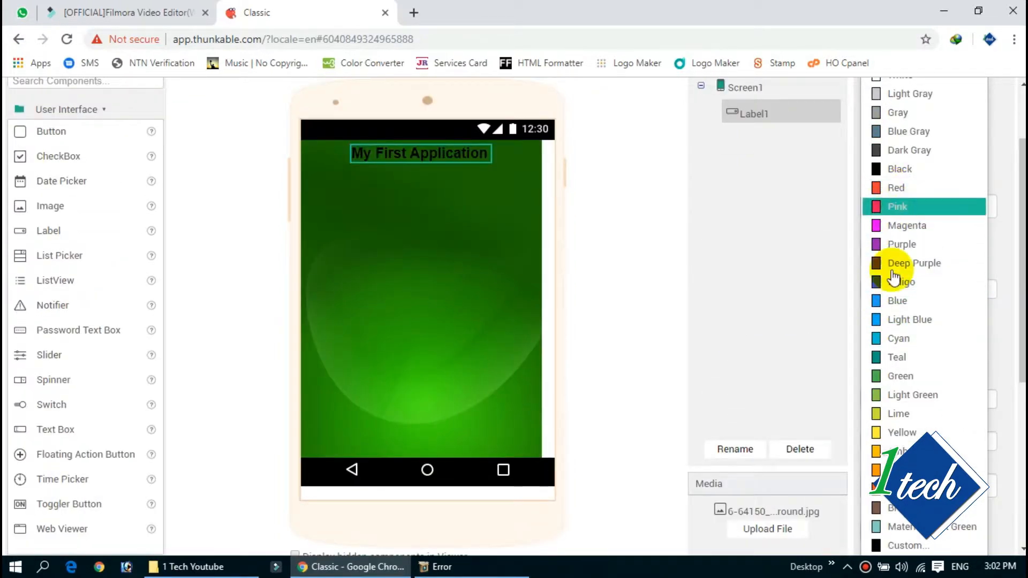
pyautogui.click(897, 431)
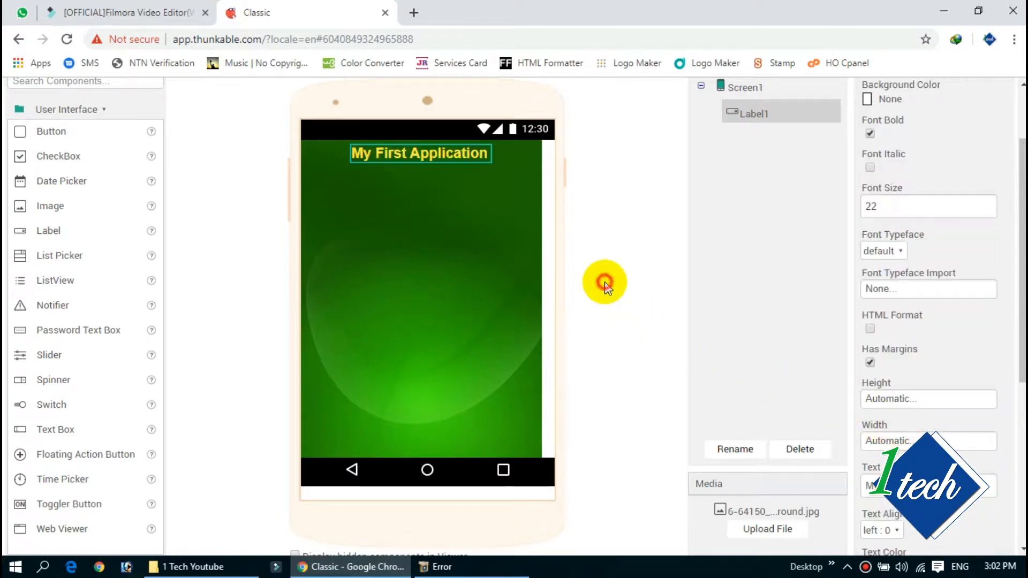
pyautogui.click(448, 220)
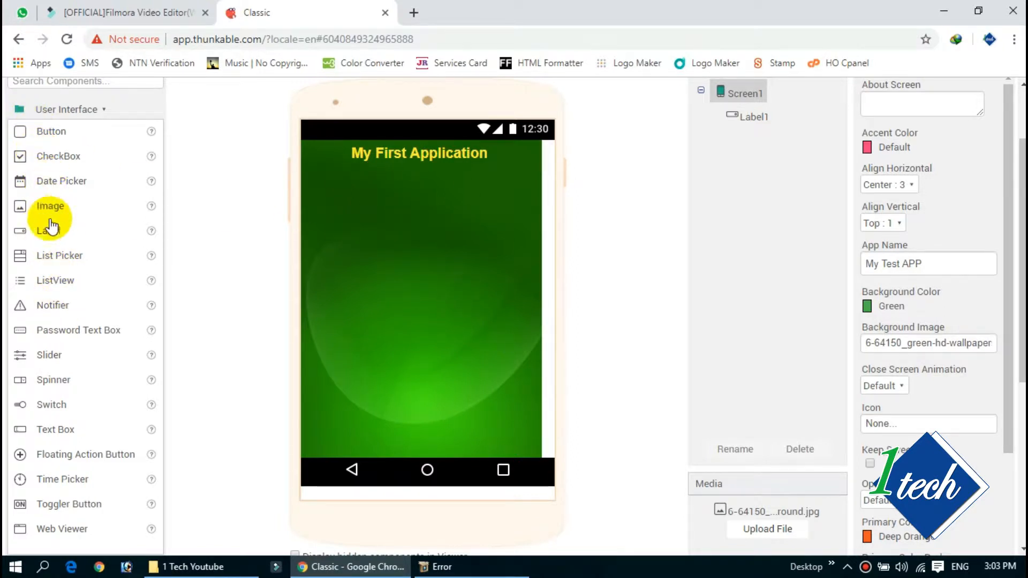
# Step: Add an Image component below the label and upload FB.jpg as its picture
pyautogui.moveTo(23, 211); pyautogui.dragTo(426, 207)
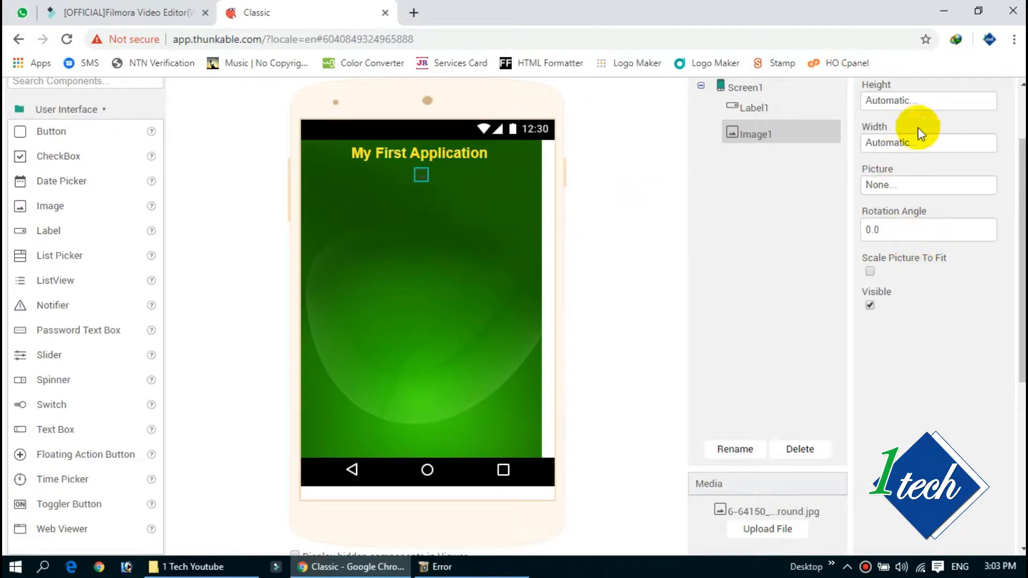
pyautogui.scroll(2, 912, 174)
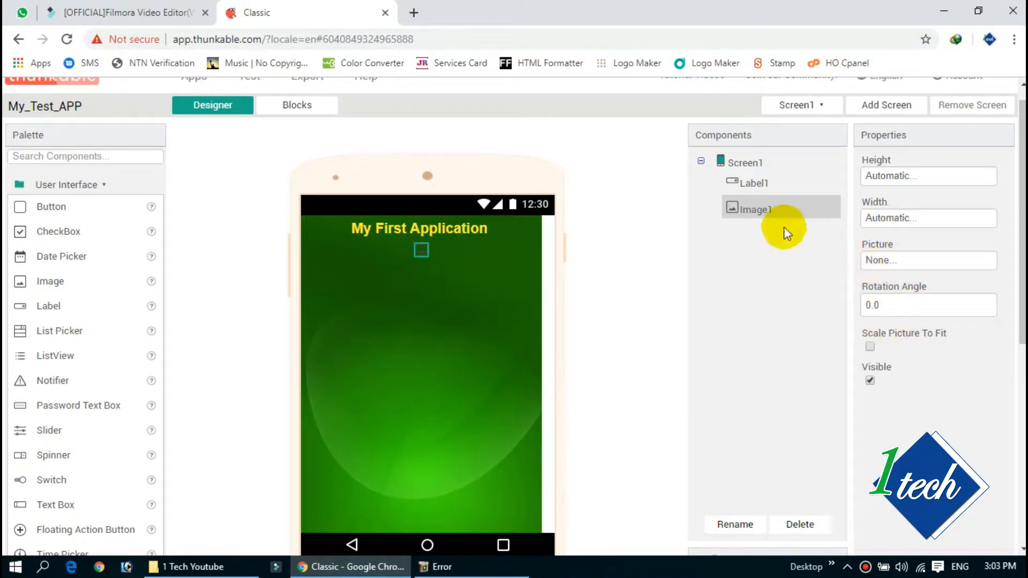
pyautogui.click(890, 262)
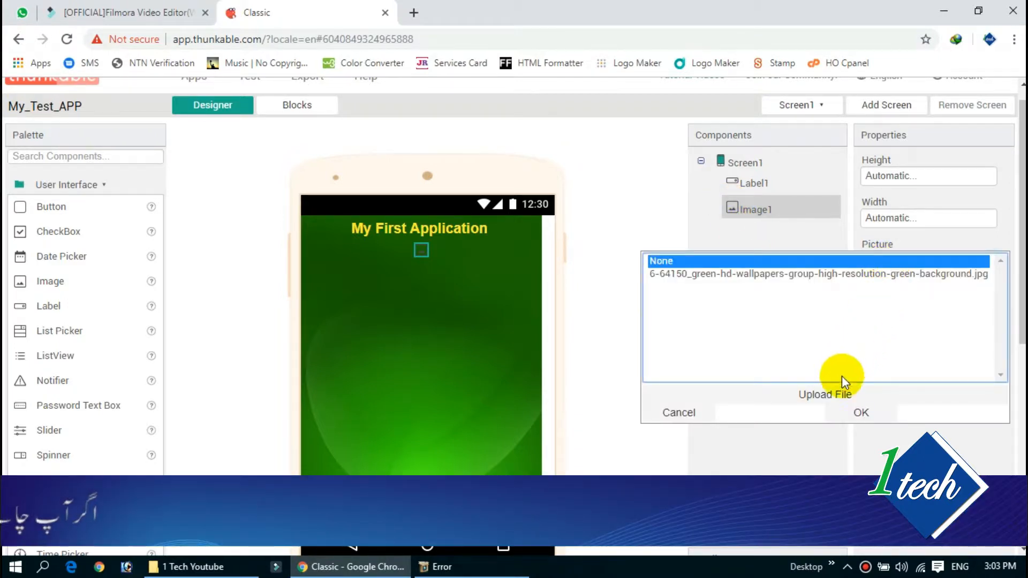
pyautogui.click(827, 396)
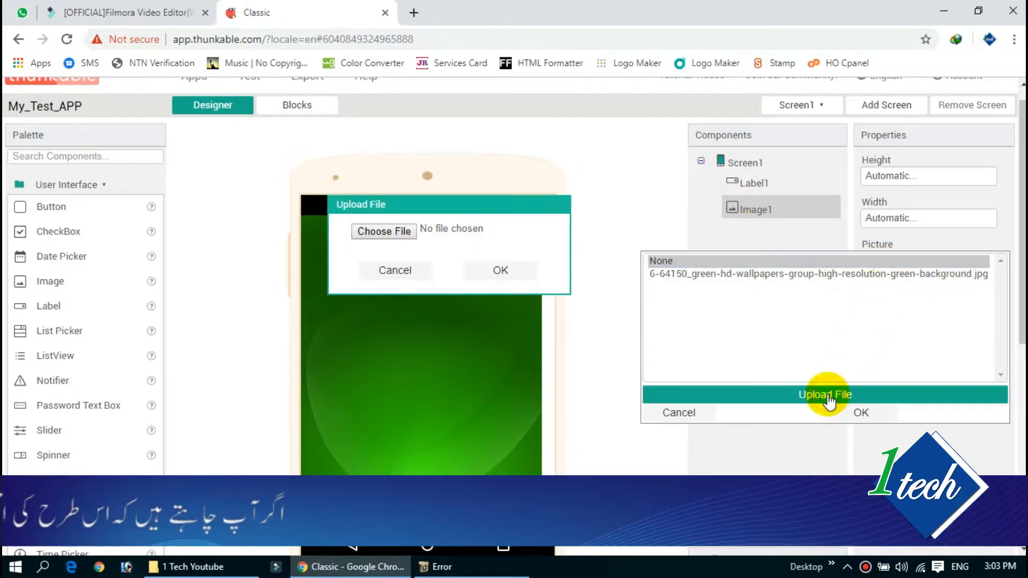
pyautogui.click(391, 235)
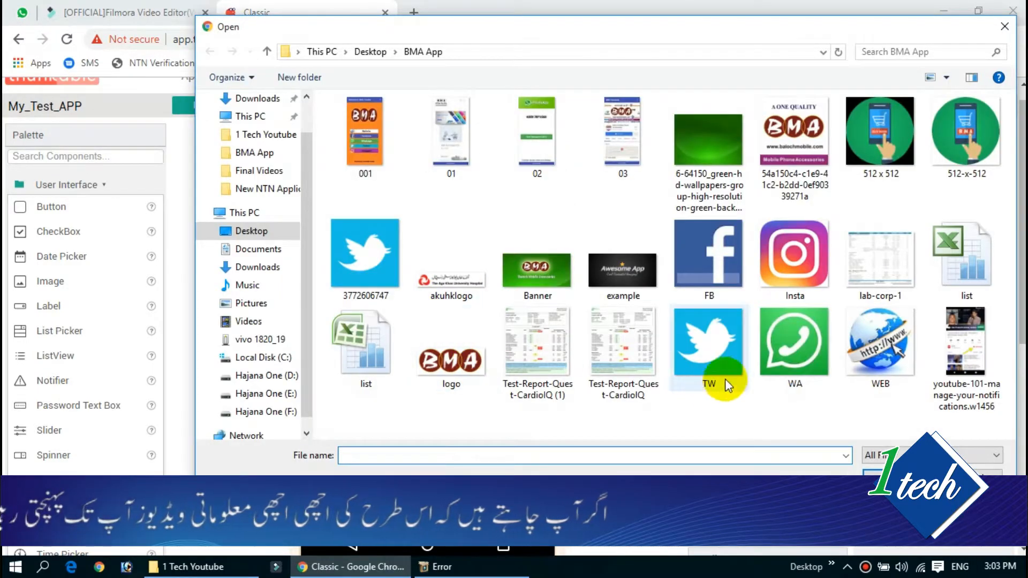
pyautogui.doubleClick(718, 266)
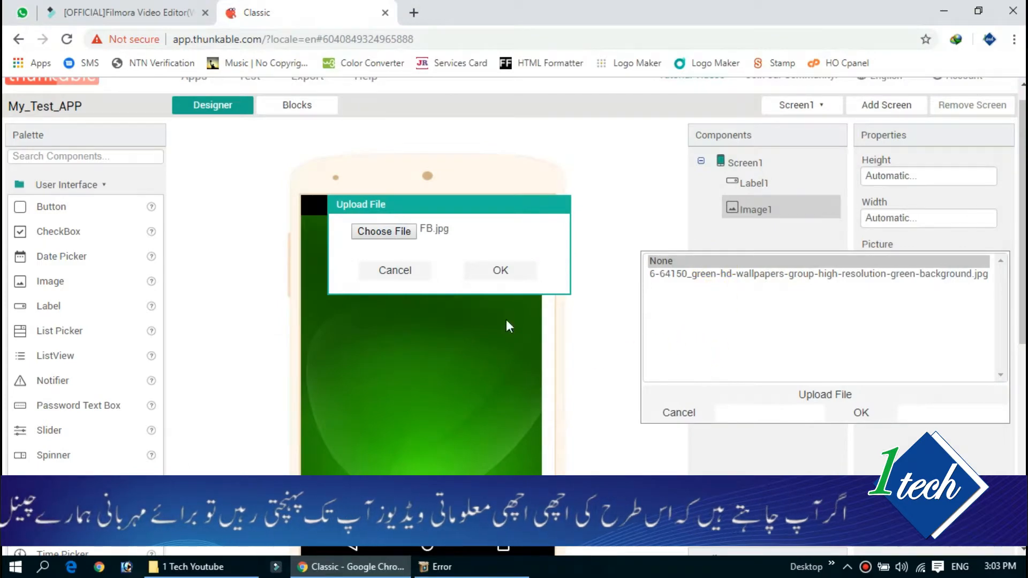
pyautogui.click(503, 270)
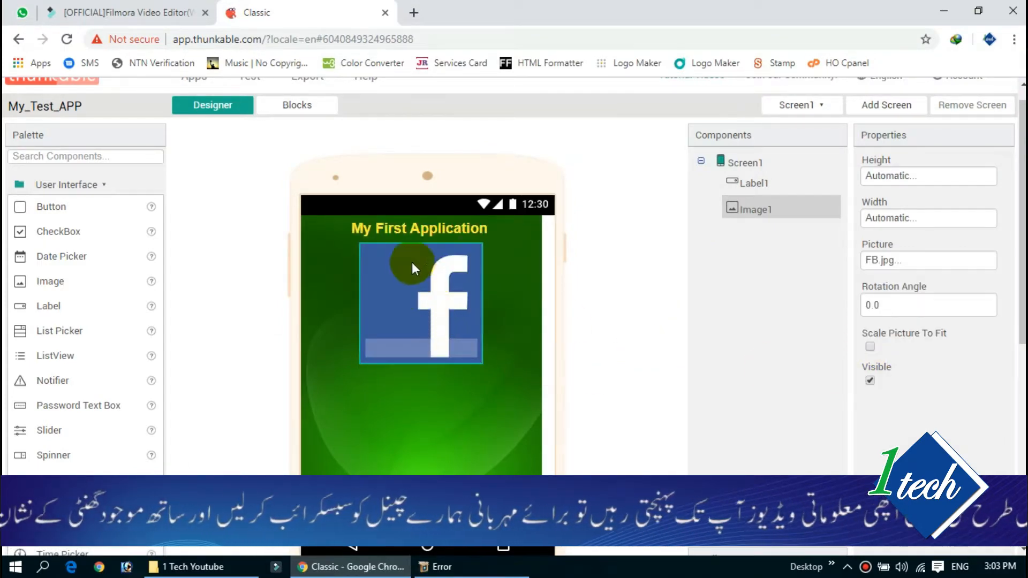
pyautogui.click(510, 336)
pyautogui.click(436, 303)
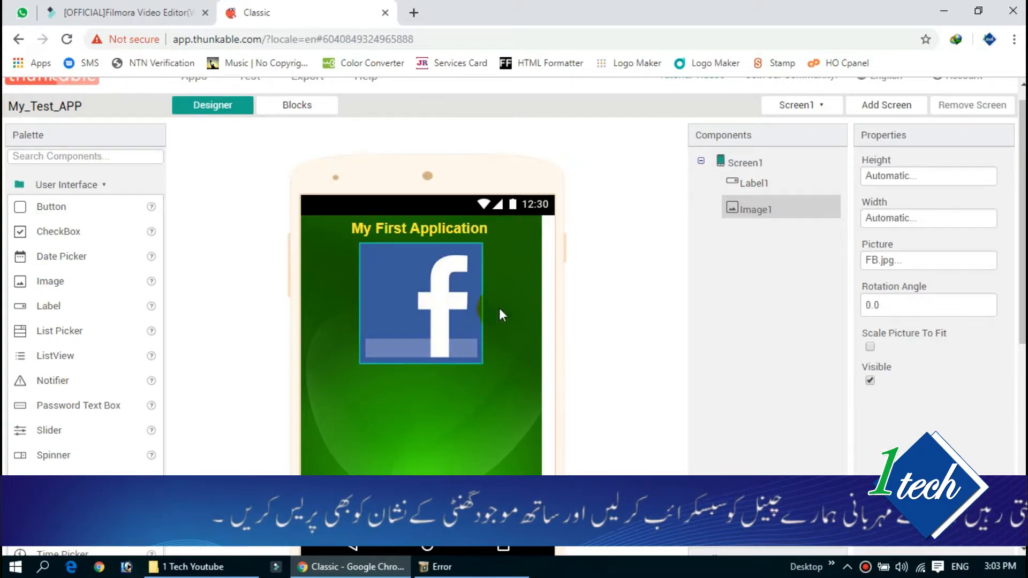
# Step: Examine the sizing options available for the image's Height property
pyautogui.click(887, 176)
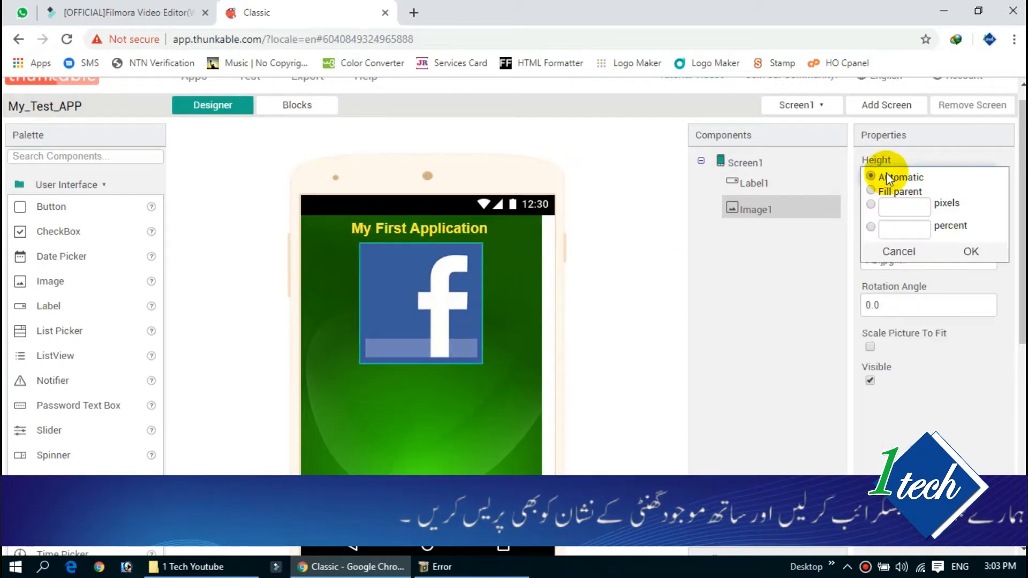
pyautogui.click(917, 164)
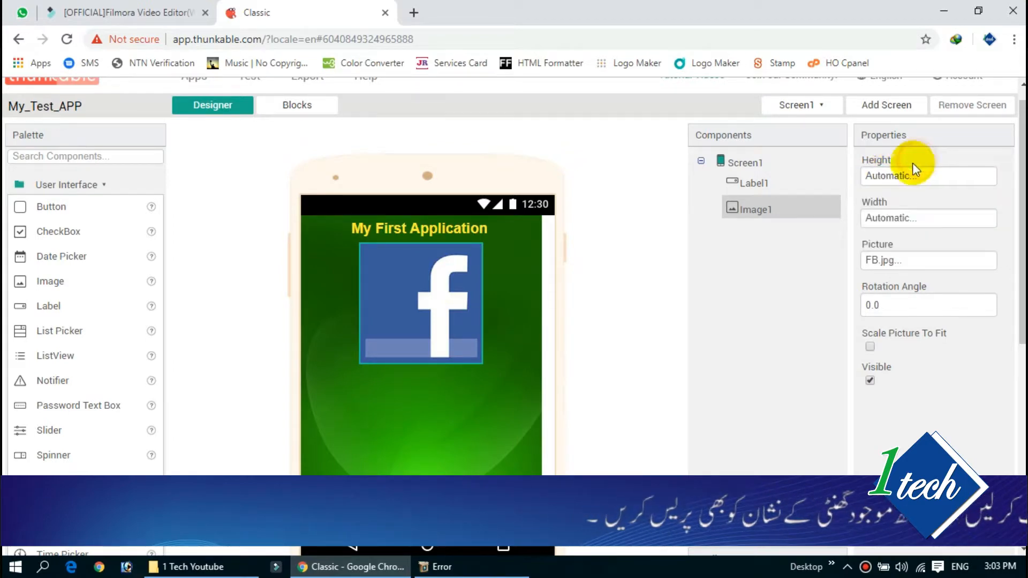
pyautogui.click(884, 177)
pyautogui.click(917, 157)
pyautogui.click(907, 177)
pyautogui.click(916, 157)
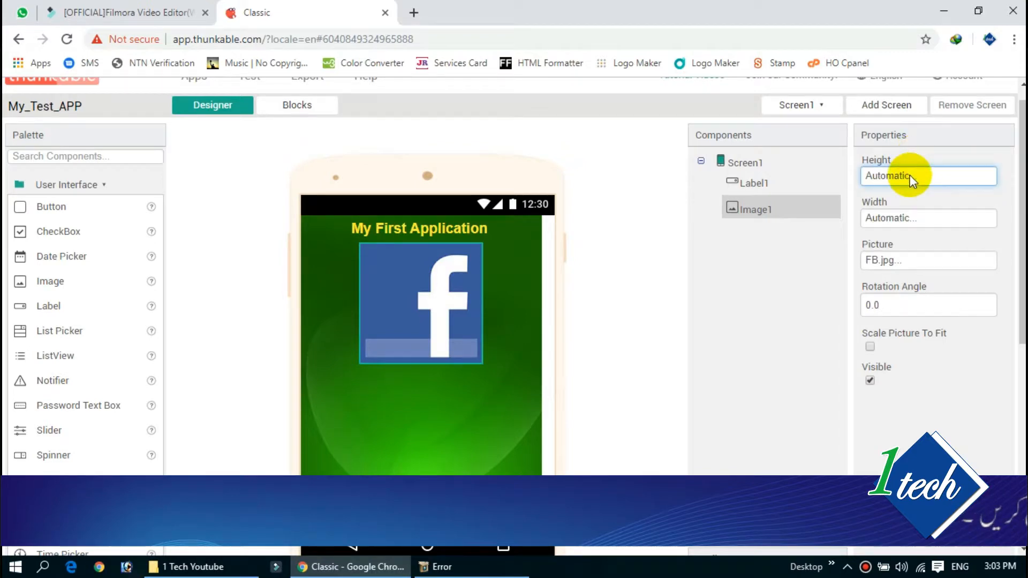
pyautogui.click(910, 178)
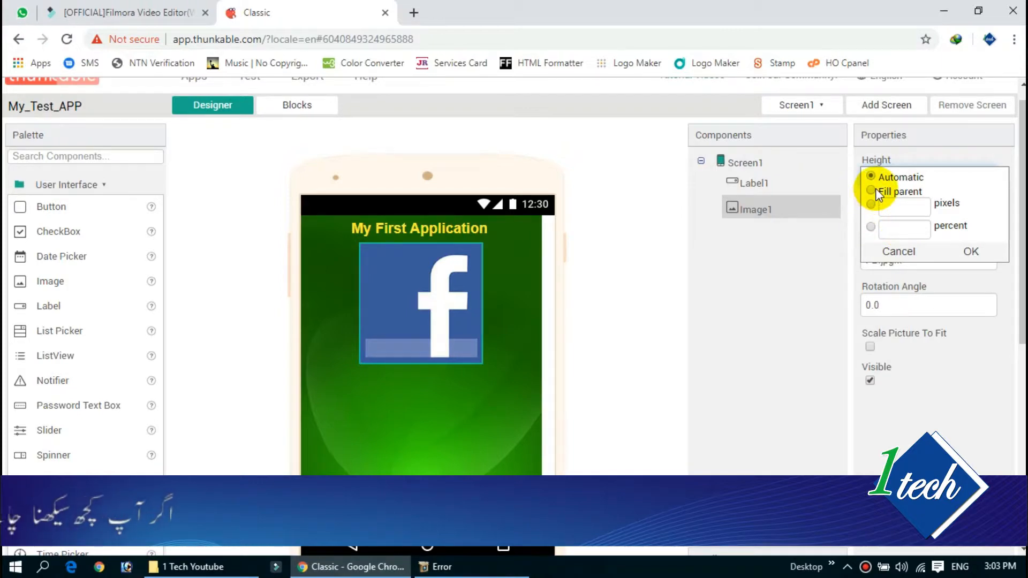
pyautogui.click(910, 158)
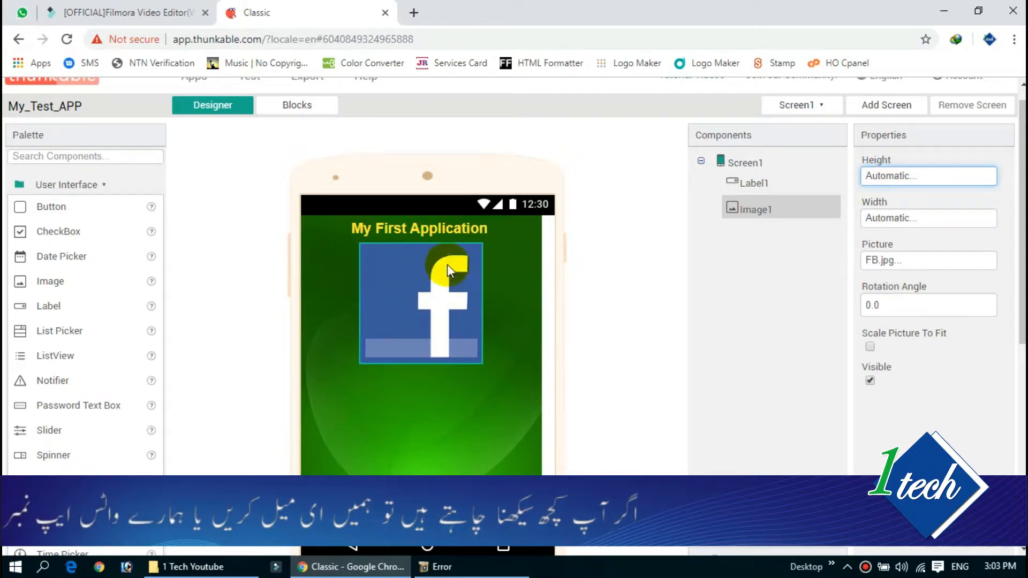
# Step: Set the image's Height to Fill parent and check it in the phone preview
pyautogui.click(880, 174)
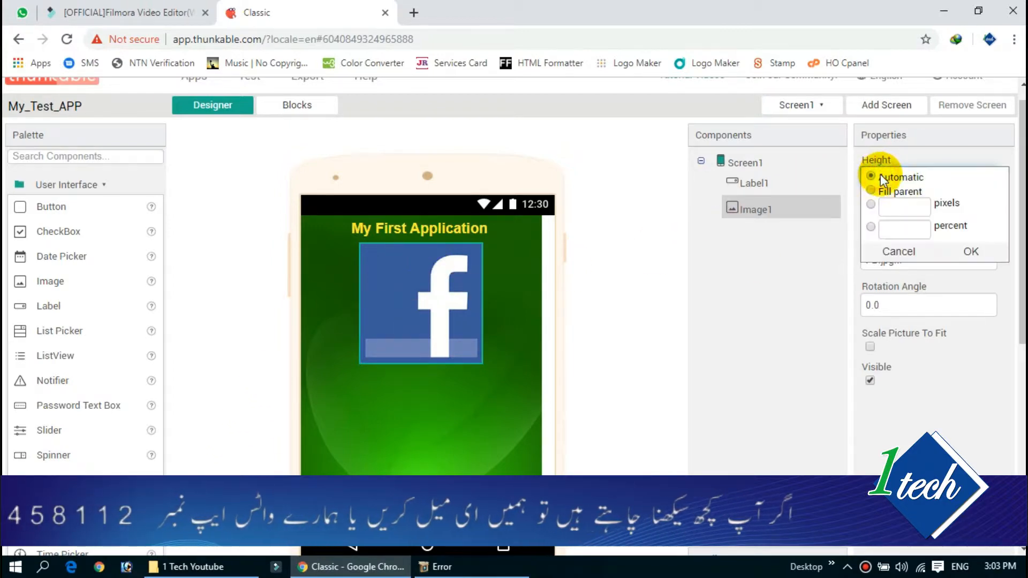
pyautogui.click(870, 192)
pyautogui.click(967, 251)
pyautogui.scroll(-4, 443, 394)
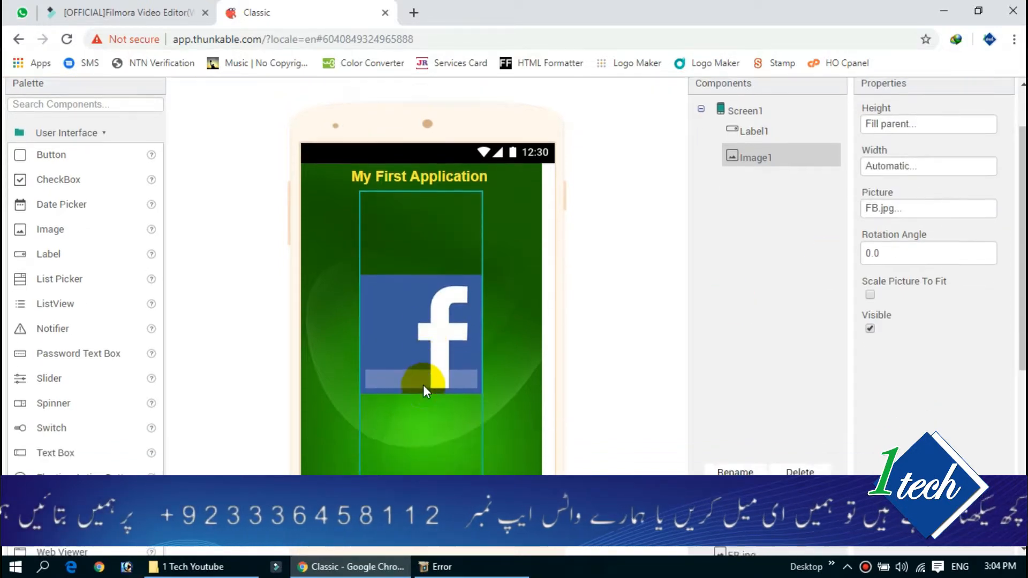
pyautogui.scroll(3, 430, 380)
pyautogui.click(422, 362)
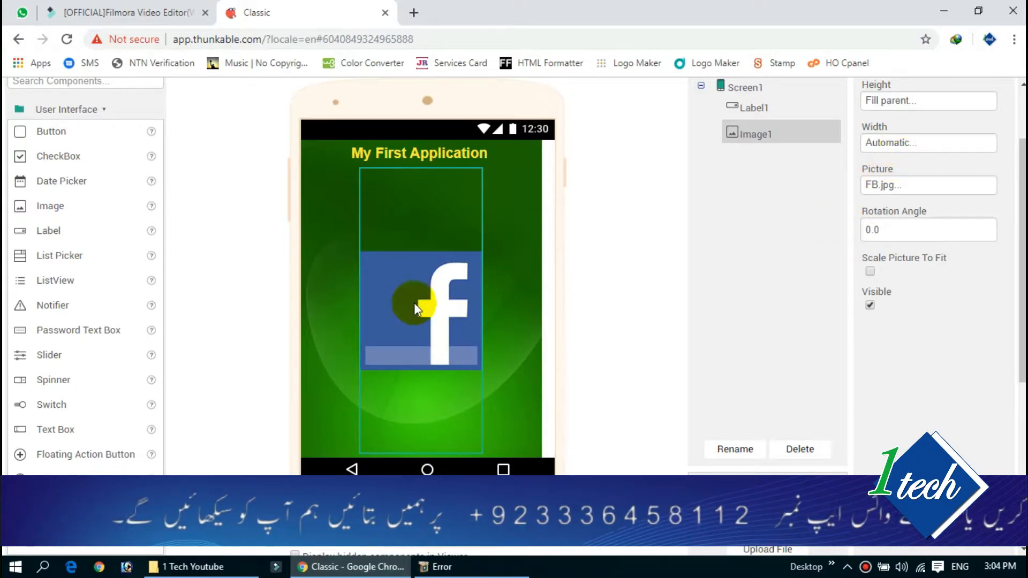
pyautogui.click(424, 268)
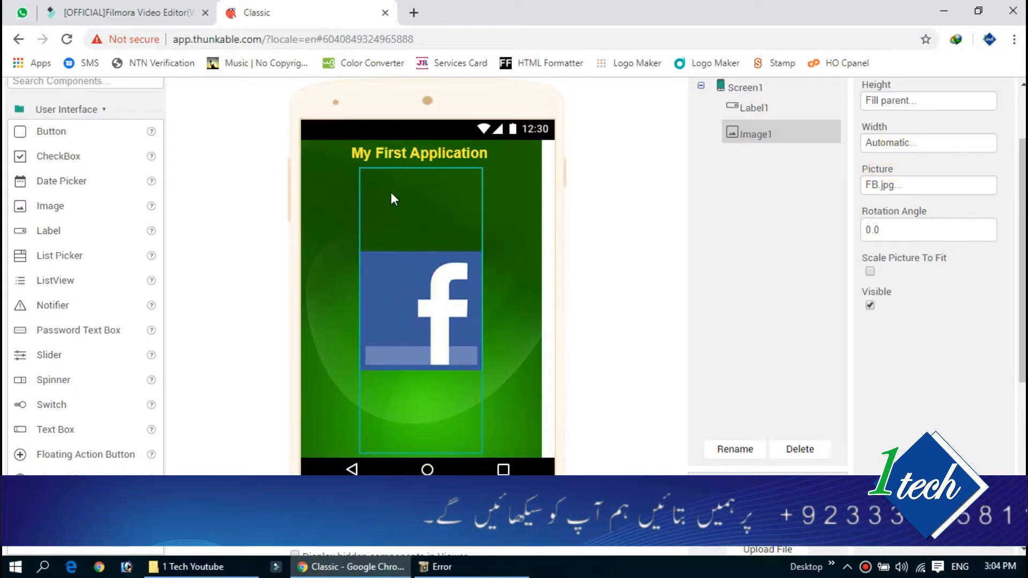
pyautogui.click(813, 305)
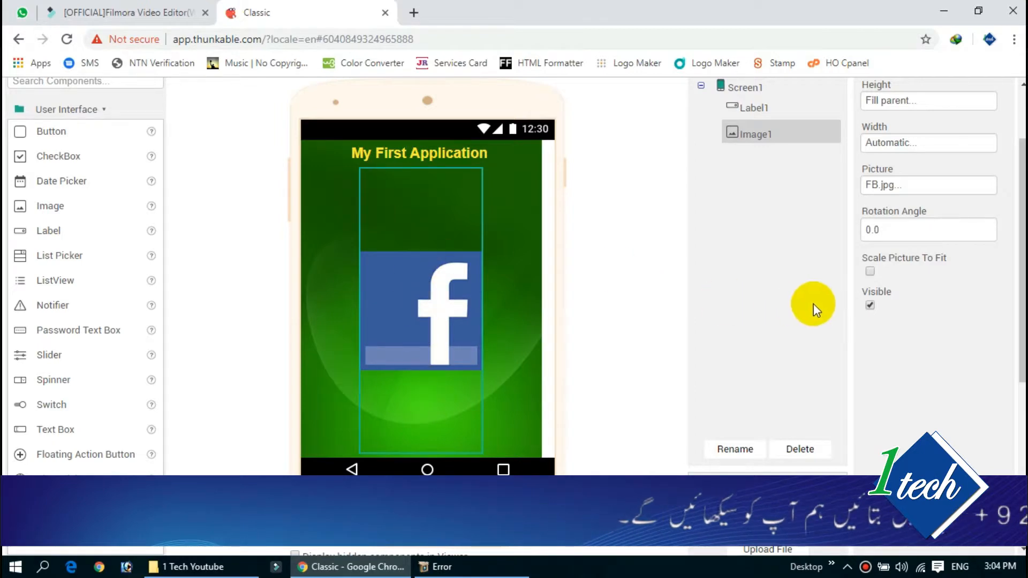
# Step: Enable Scale Picture To Fit for the image and set its Width to Fill parent
pyautogui.click(869, 272)
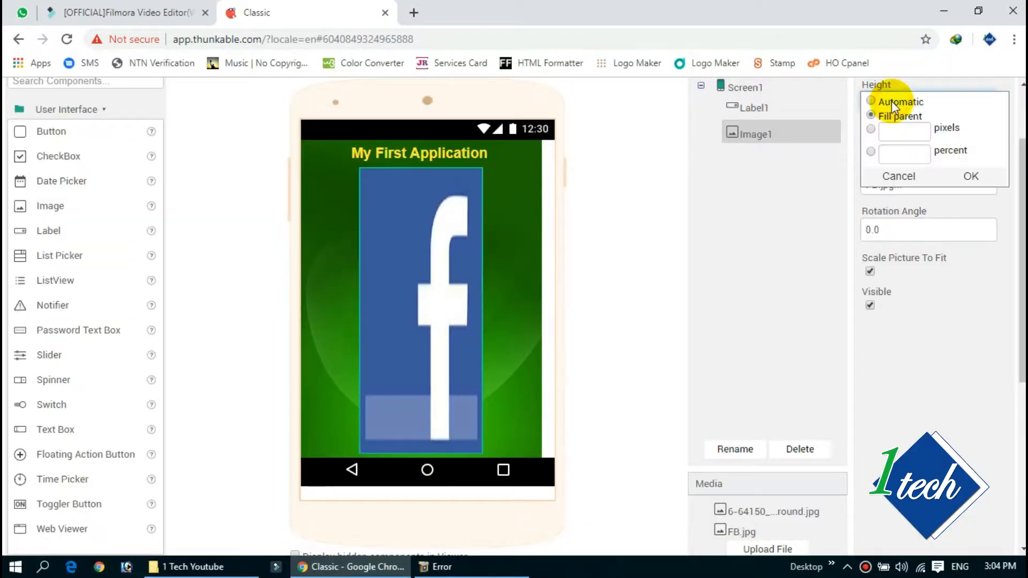
pyautogui.click(891, 114)
pyautogui.click(901, 230)
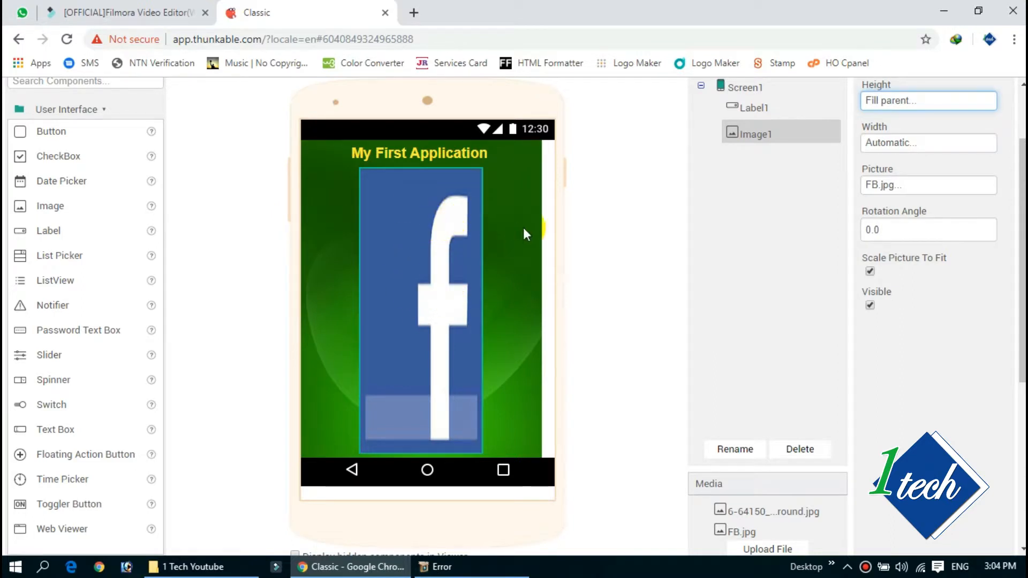
pyautogui.click(901, 100)
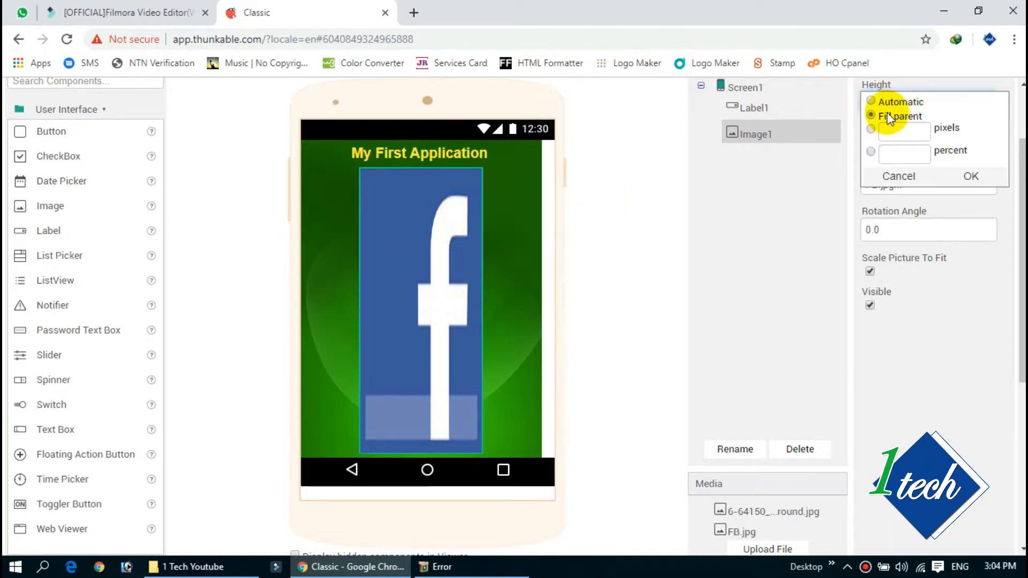
pyautogui.click(930, 311)
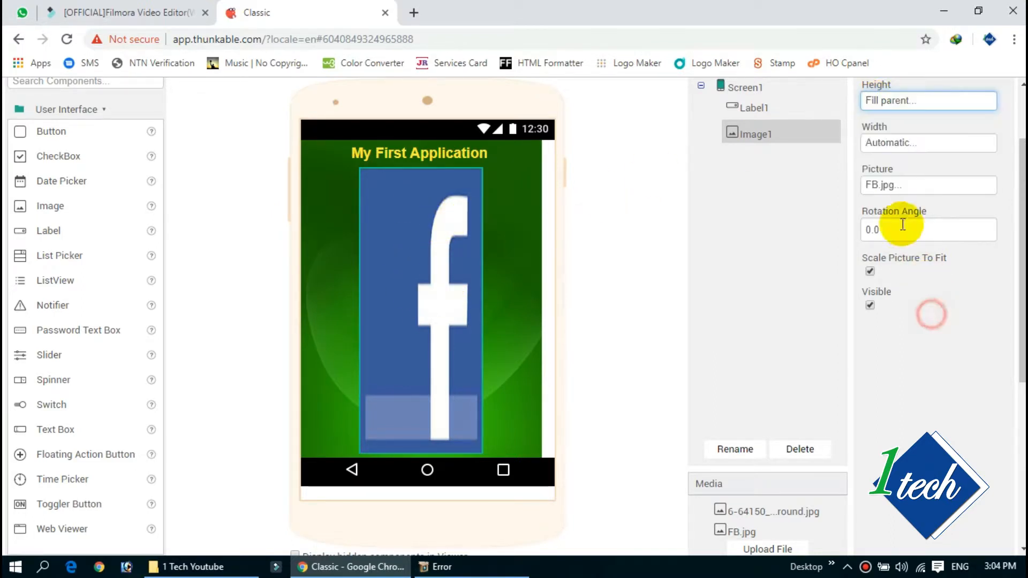
pyautogui.click(881, 145)
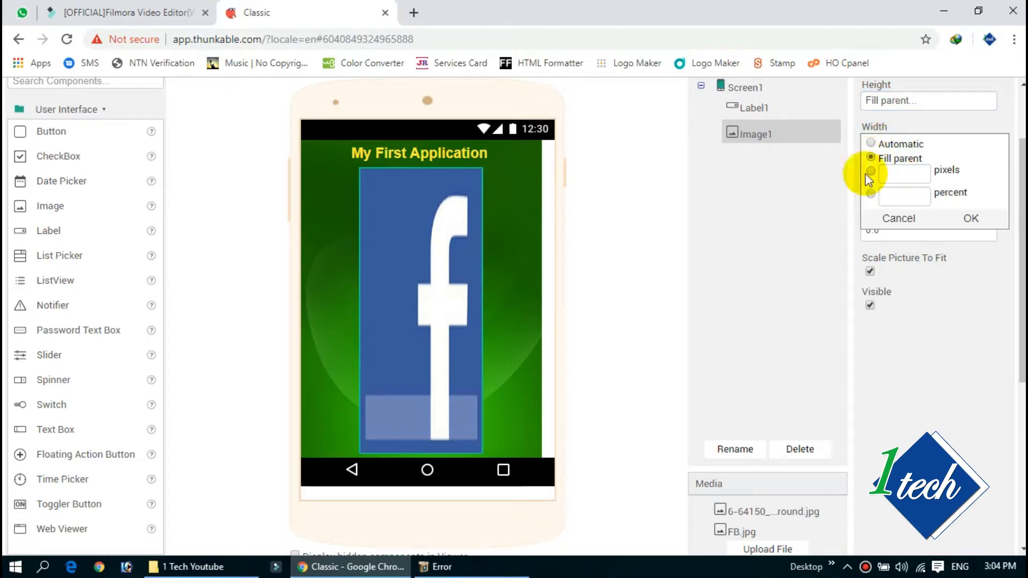
pyautogui.click(971, 218)
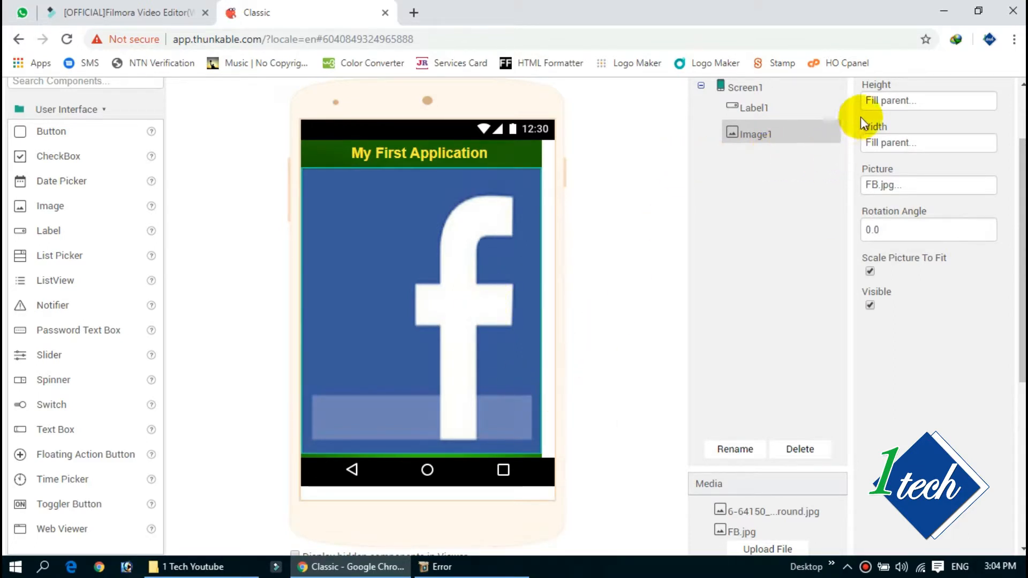
# Step: Set the image's Height and Width to 50 percent each
pyautogui.click(894, 102)
pyautogui.click(888, 156)
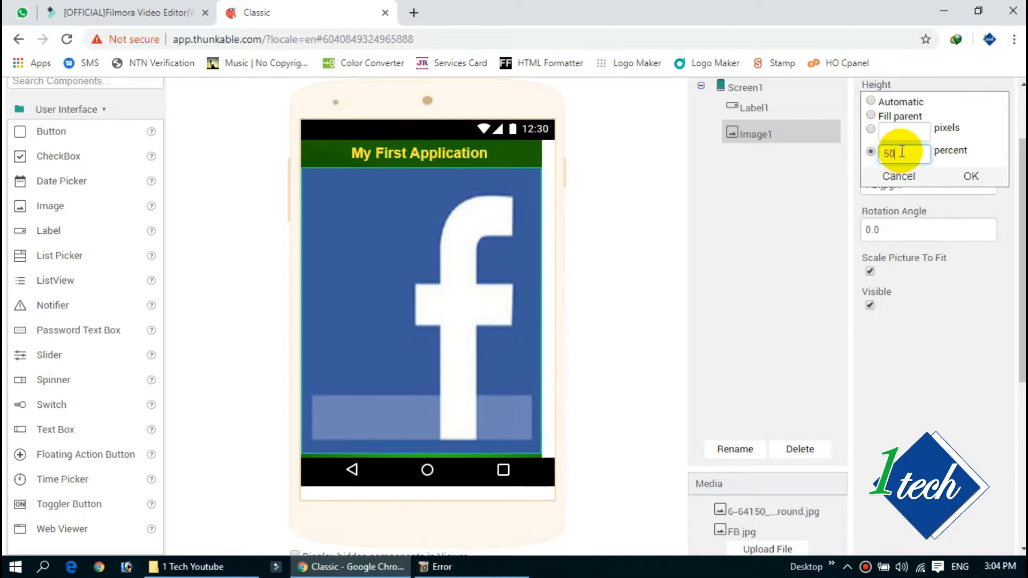
pyautogui.click(961, 176)
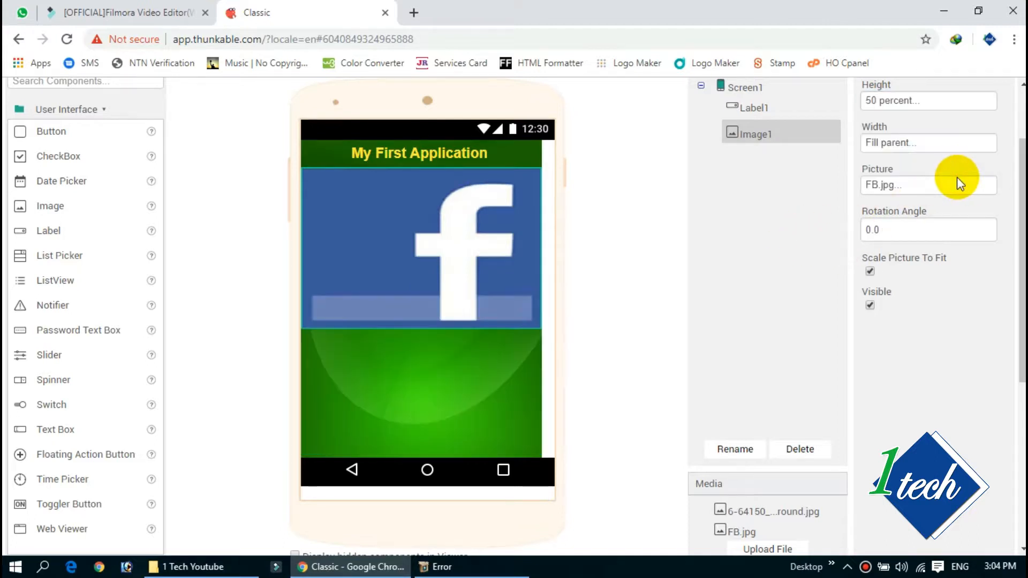
pyautogui.click(886, 144)
pyautogui.click(891, 197)
pyautogui.press('Return')
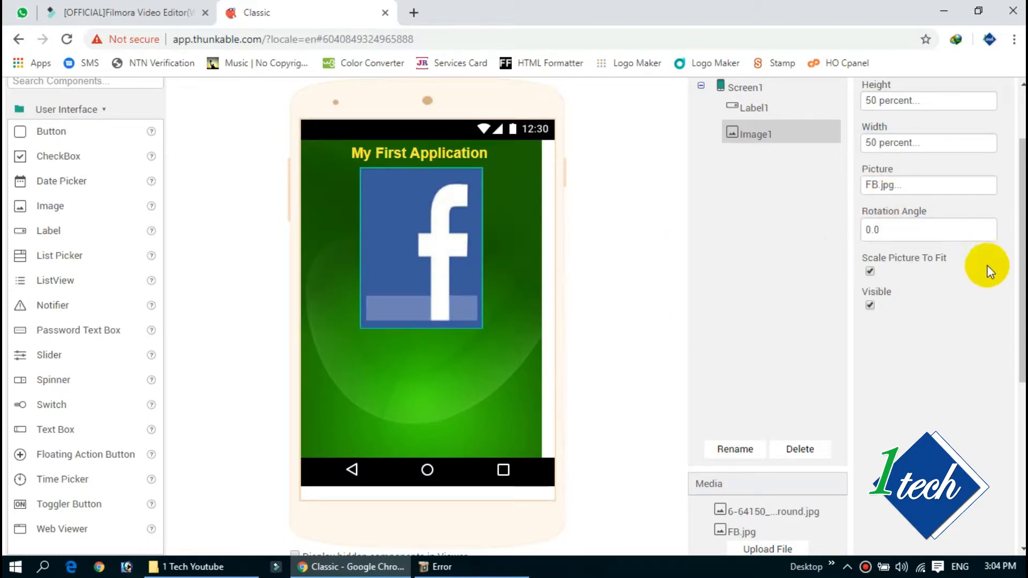
# Step: Set the image's Width to 30 percent
pyautogui.click(896, 149)
pyautogui.doubleClick(891, 196)
pyautogui.write('30')
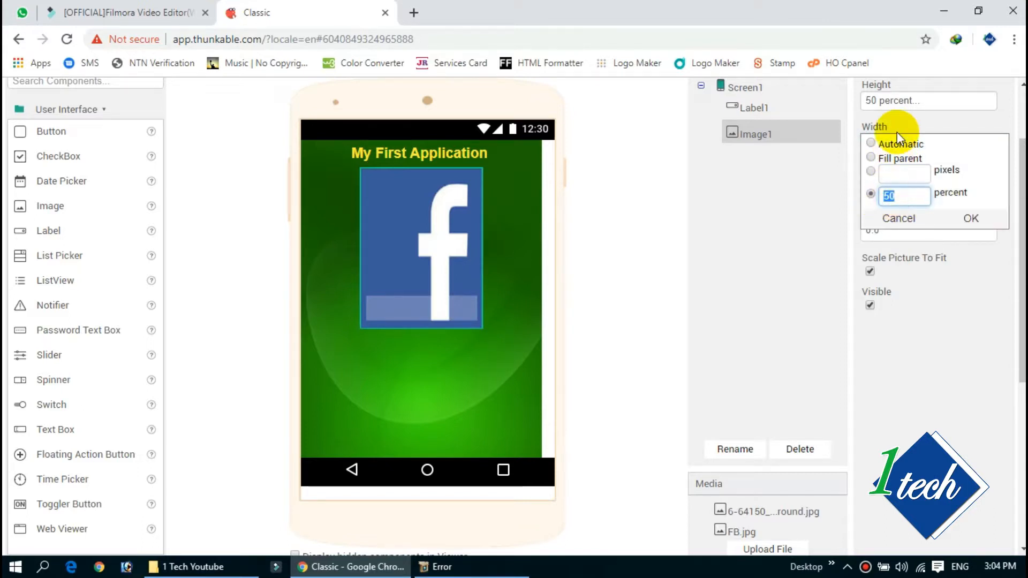
pyautogui.click(969, 218)
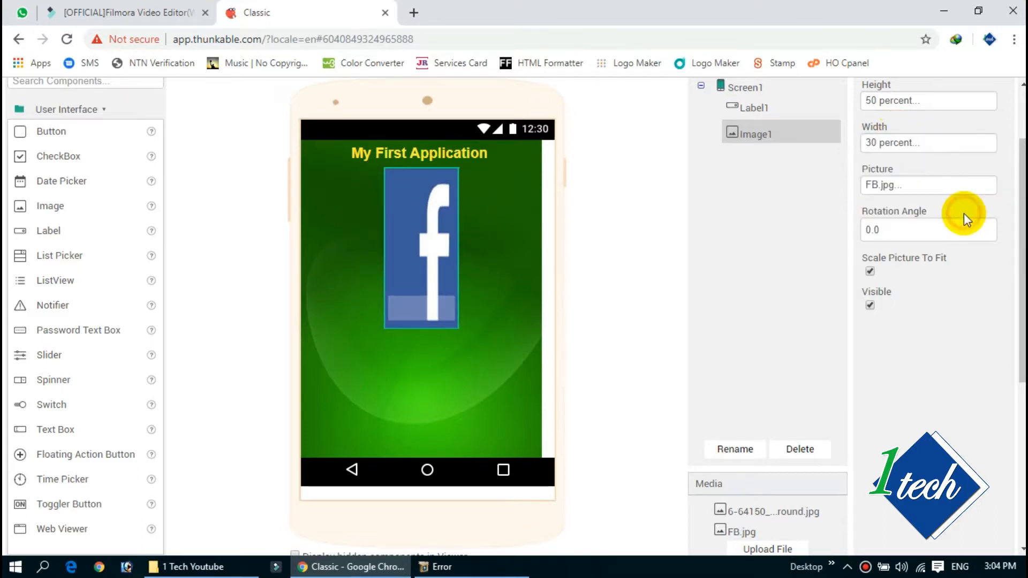
# Step: Set the image's Width to 50 percent
pyautogui.click(906, 185)
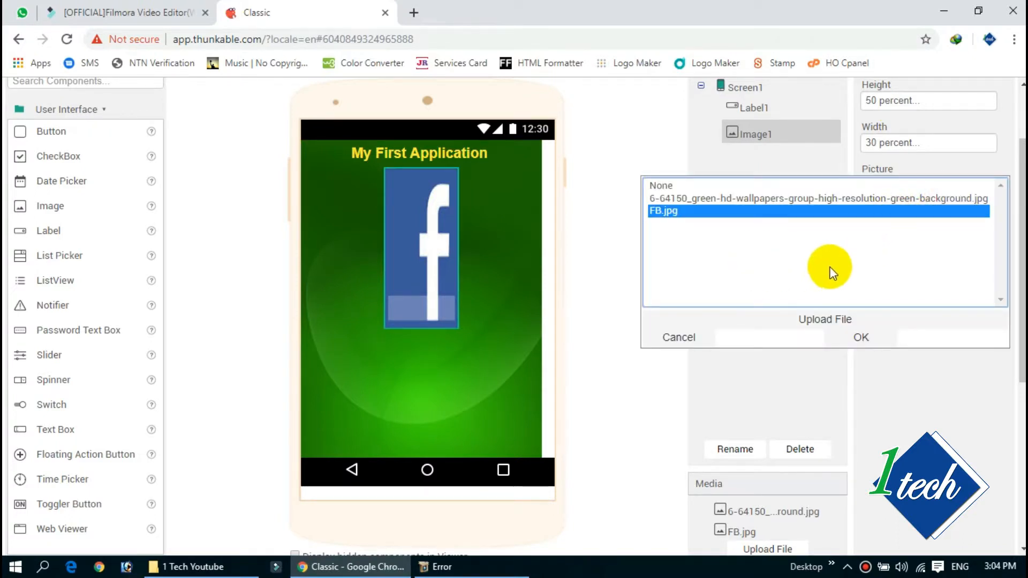
pyautogui.click(827, 156)
pyautogui.click(878, 144)
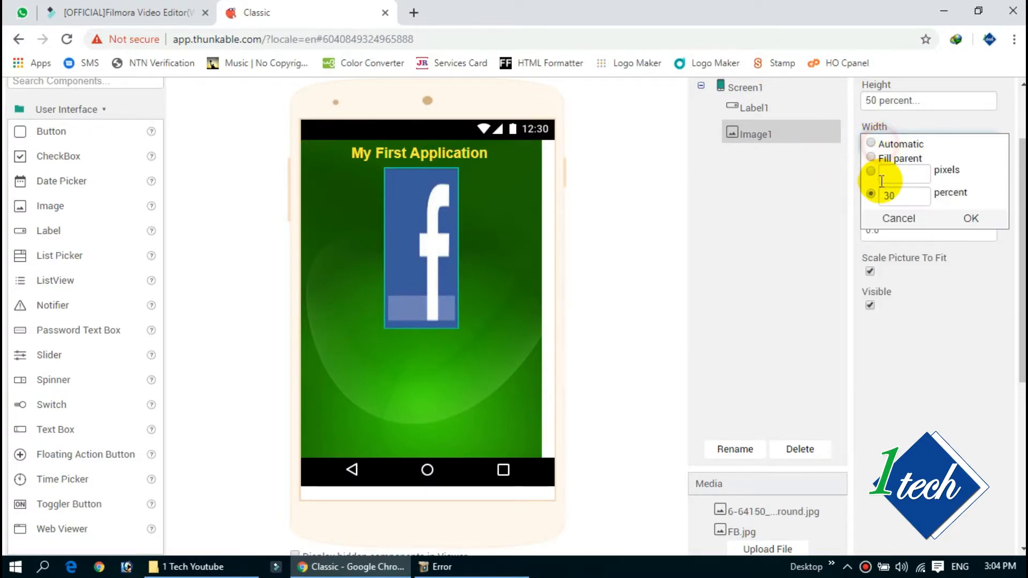
pyautogui.moveTo(901, 198); pyautogui.dragTo(870, 198)
pyautogui.write('50')
pyautogui.click(968, 215)
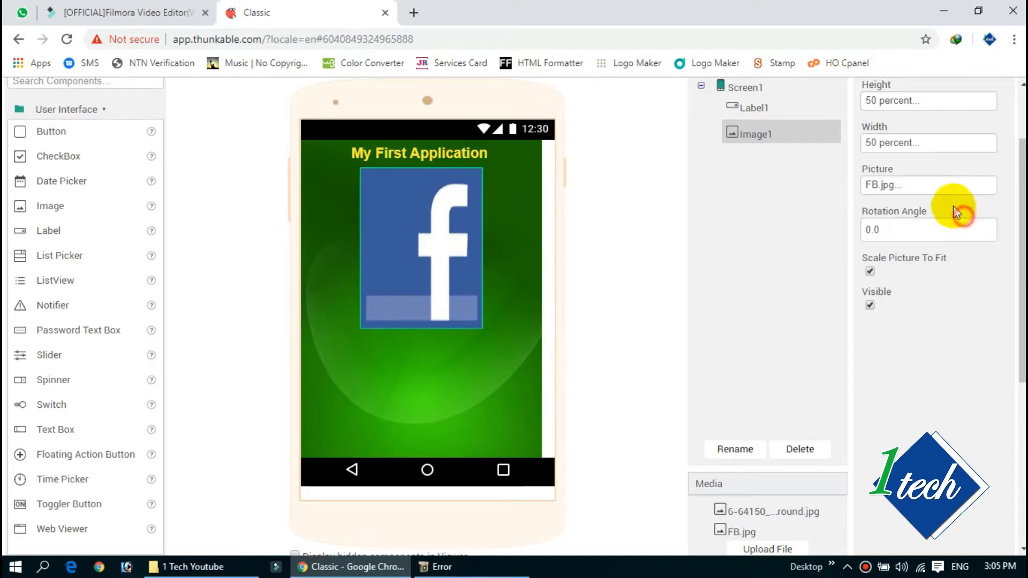
# Step: Set the image's Height to 30 percent
pyautogui.click(898, 118)
pyautogui.moveTo(906, 154); pyautogui.dragTo(872, 156)
pyautogui.write('50')
pyautogui.click(970, 176)
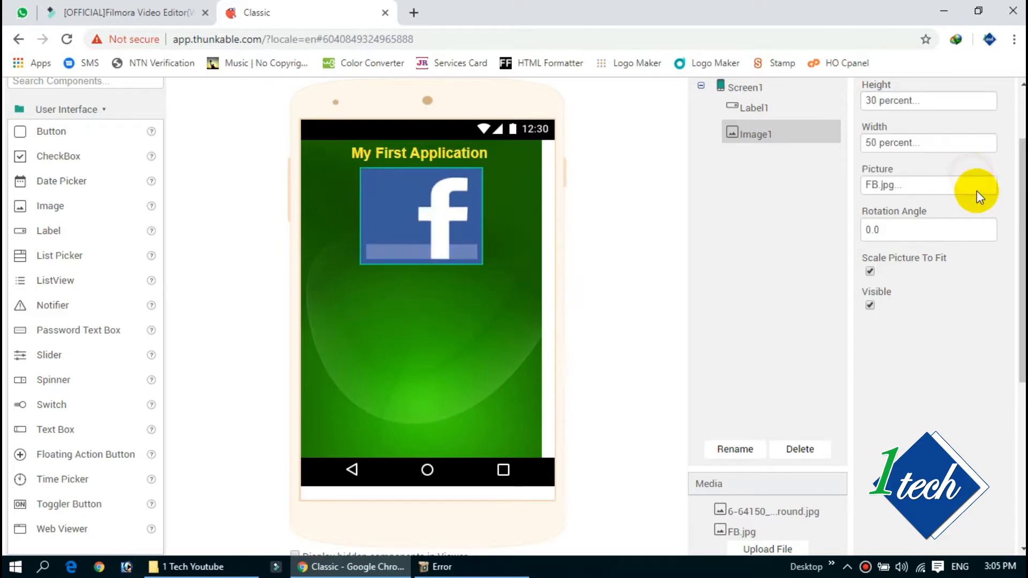
# Step: Set the image's Height to 33 percent
pyautogui.click(893, 98)
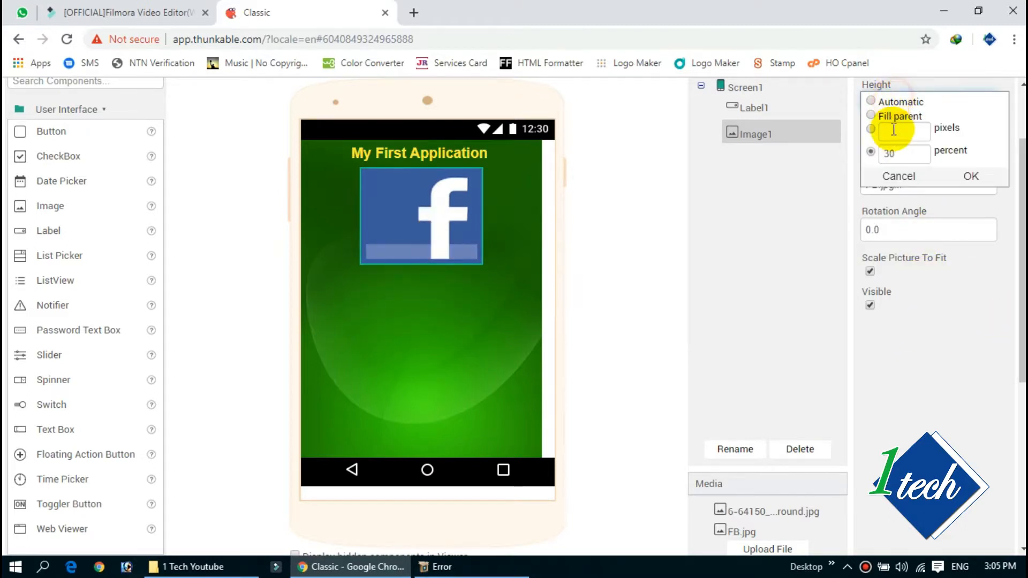
pyautogui.moveTo(905, 153); pyautogui.dragTo(866, 159)
pyautogui.write('33')
pyautogui.press('Return')
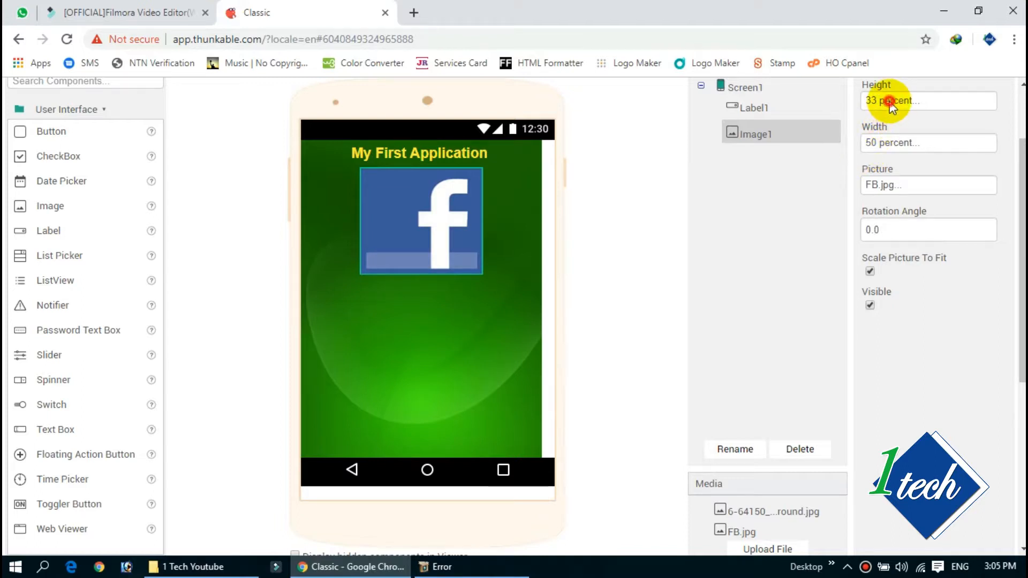
# Step: Set the image's Height to 35 percent
pyautogui.click(890, 102)
pyautogui.moveTo(903, 155); pyautogui.dragTo(878, 150)
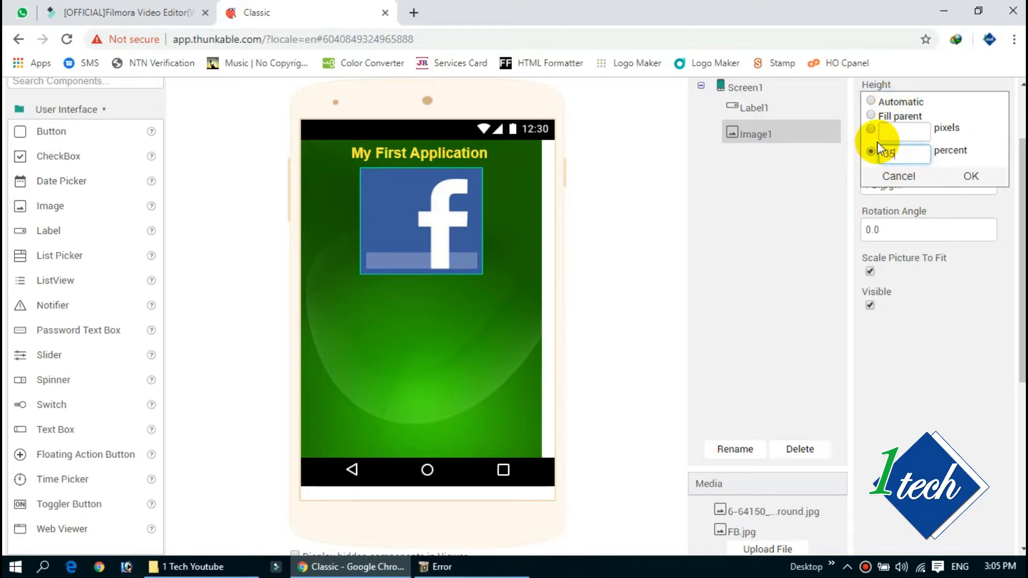
pyautogui.write('35')
pyautogui.click(970, 176)
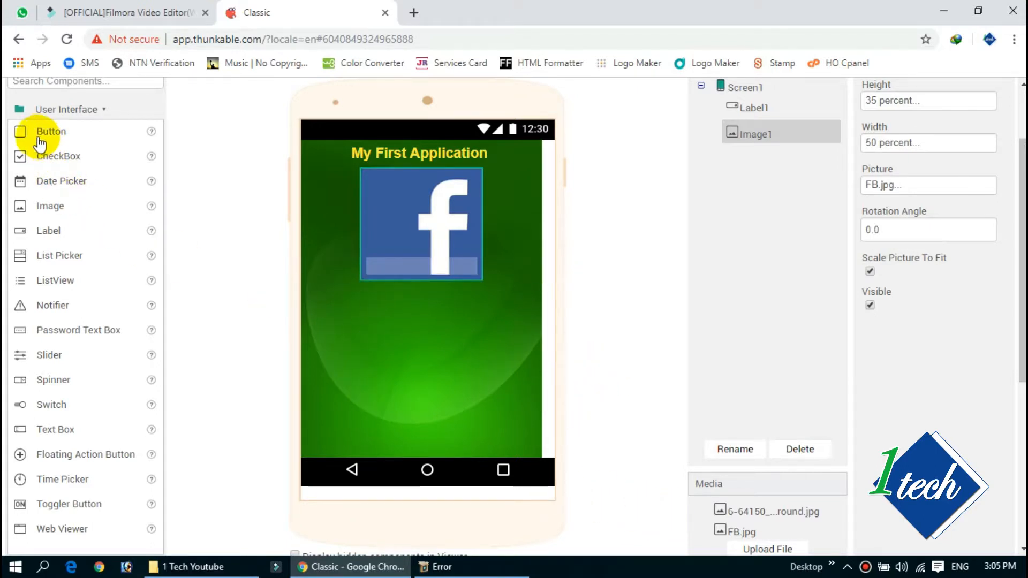
# Step: Add a button below the image on Screen1 and set its Width to 90 percent
pyautogui.moveTo(26, 132); pyautogui.dragTo(419, 307)
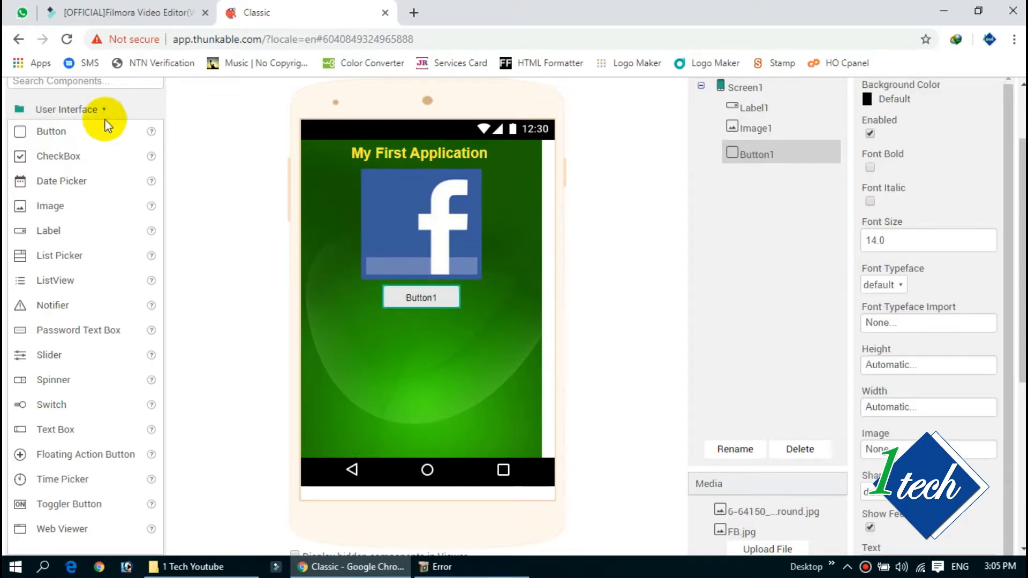
pyautogui.moveTo(420, 296); pyautogui.dragTo(720, 289)
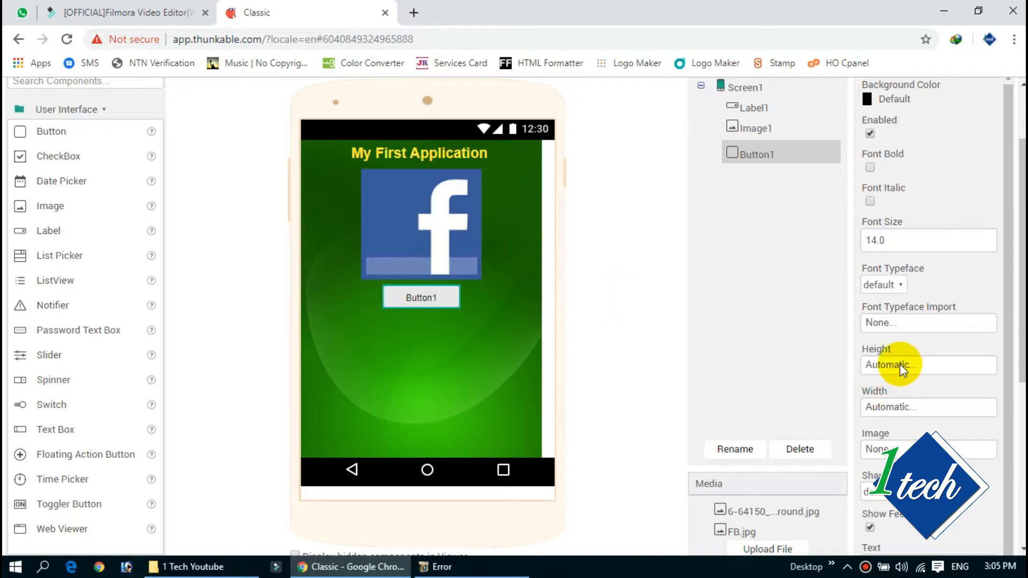
pyautogui.click(897, 407)
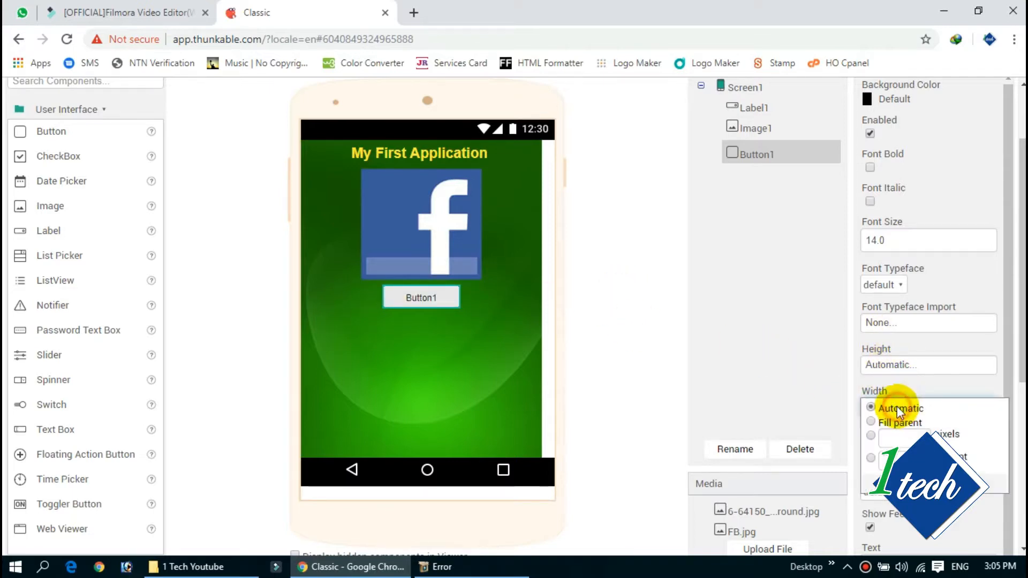
pyautogui.click(895, 459)
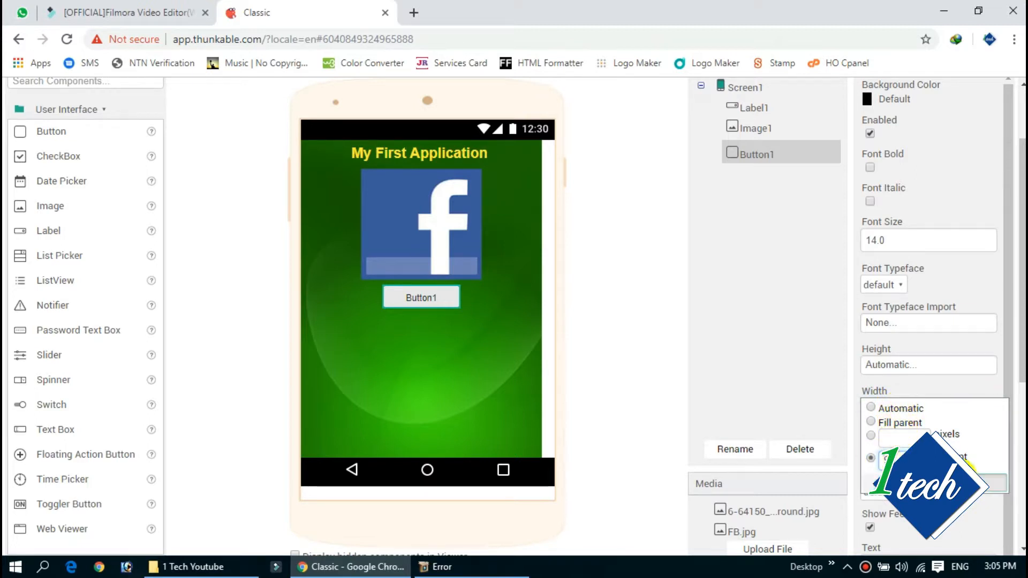
pyautogui.click(991, 481)
pyautogui.click(412, 298)
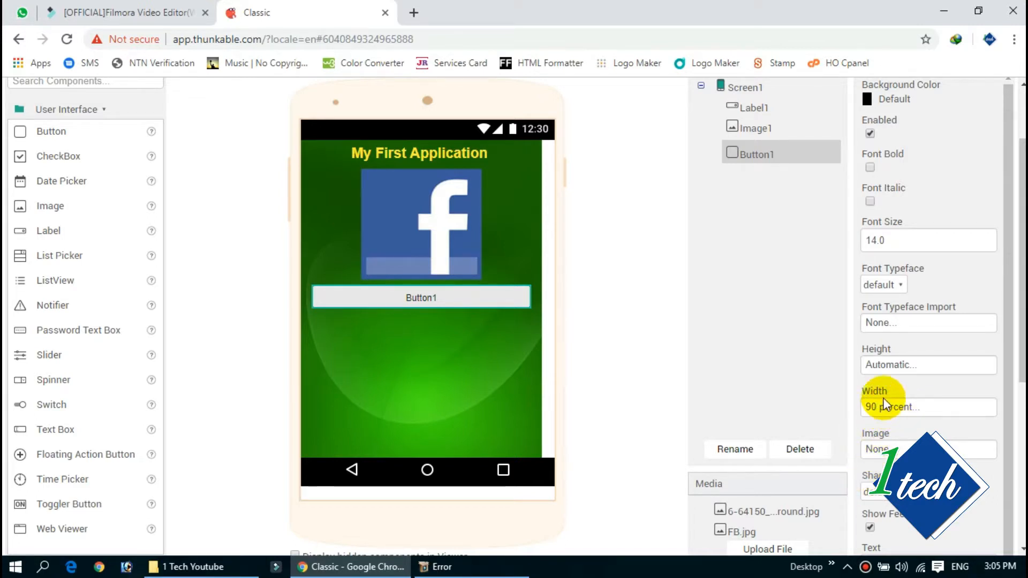
# Step: Set the button's Background Color to Red
pyautogui.scroll(1, 886, 257)
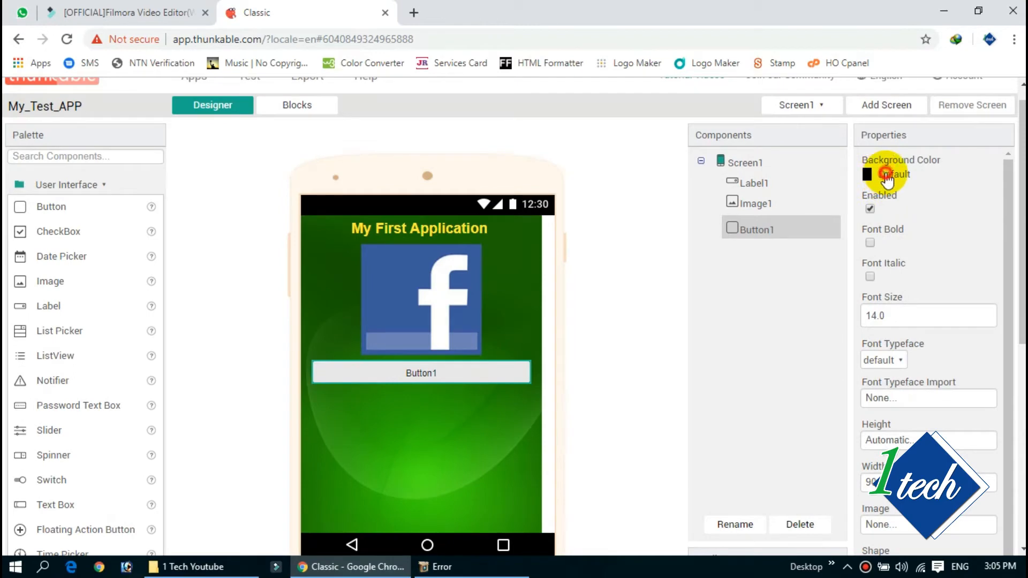
pyautogui.click(881, 180)
pyautogui.scroll(-2, 894, 268)
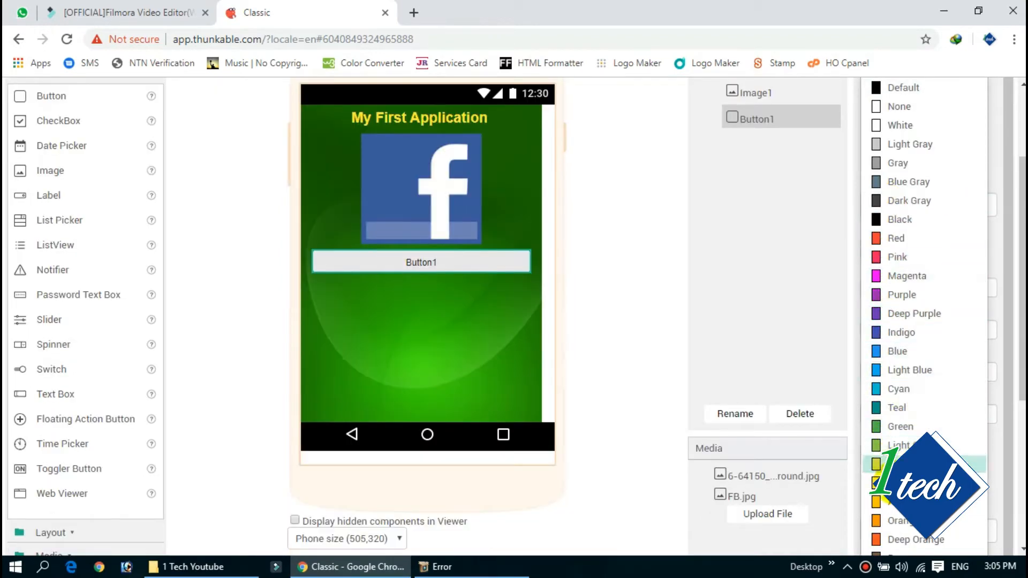
pyautogui.click(901, 239)
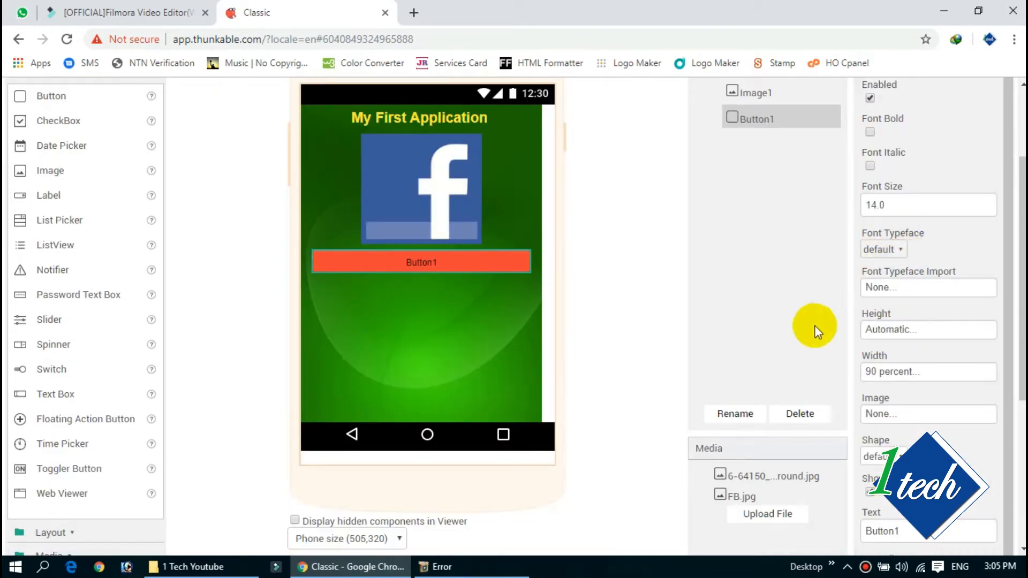
# Step: Make the button's text bold and set its Font Size to 18
pyautogui.scroll(1, 907, 305)
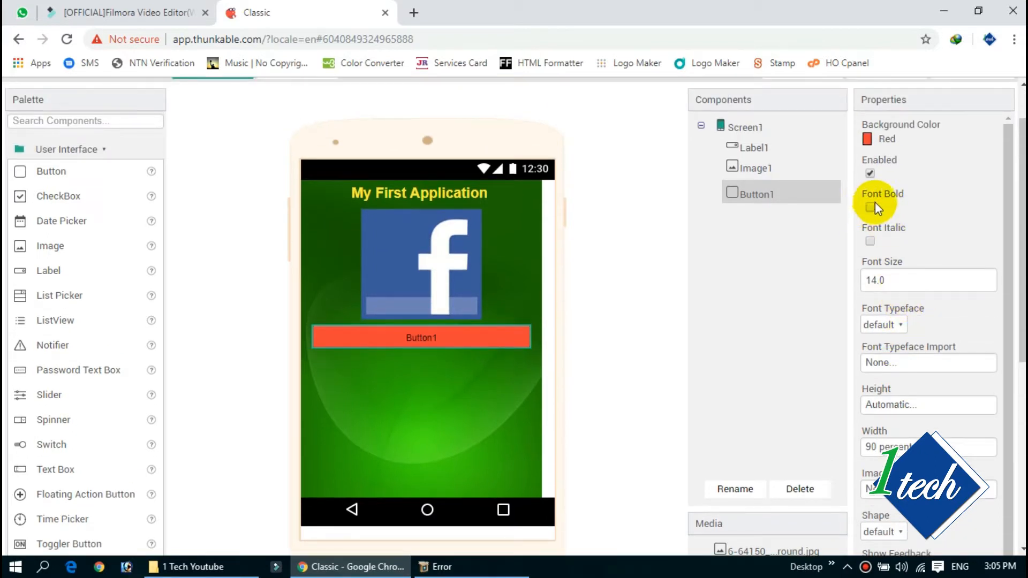
pyautogui.click(870, 207)
pyautogui.click(900, 279)
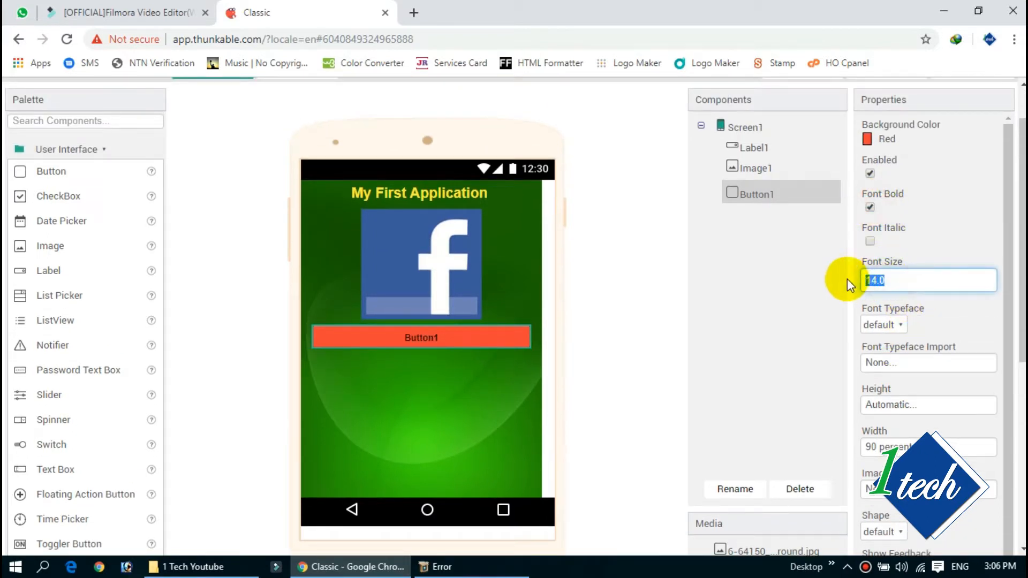
pyautogui.write('18')
pyautogui.click(956, 224)
# Step: Change the button's Text to "Click Me"
pyautogui.scroll(-1, 945, 269)
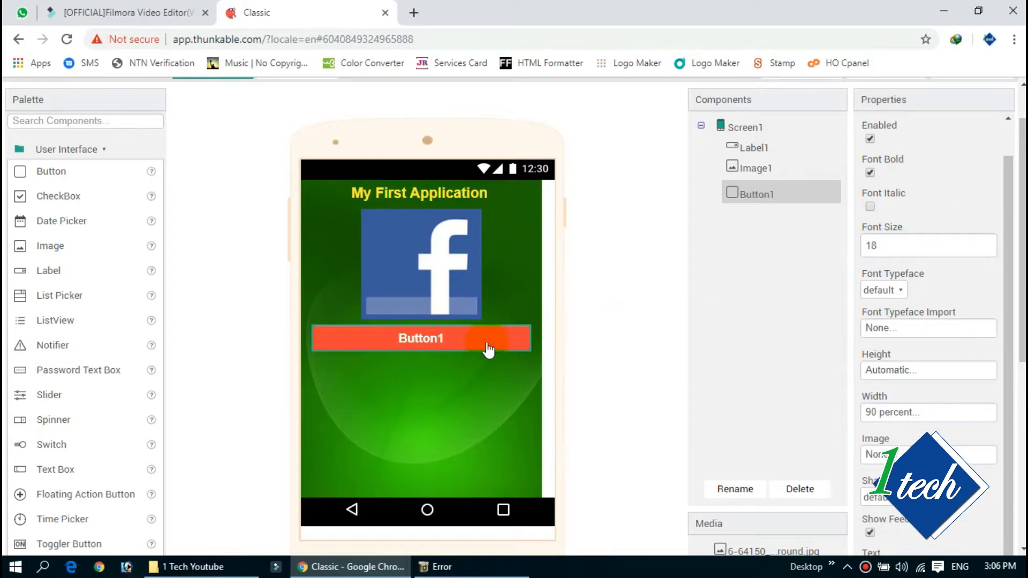
pyautogui.scroll(-3, 867, 333)
pyautogui.doubleClick(913, 421)
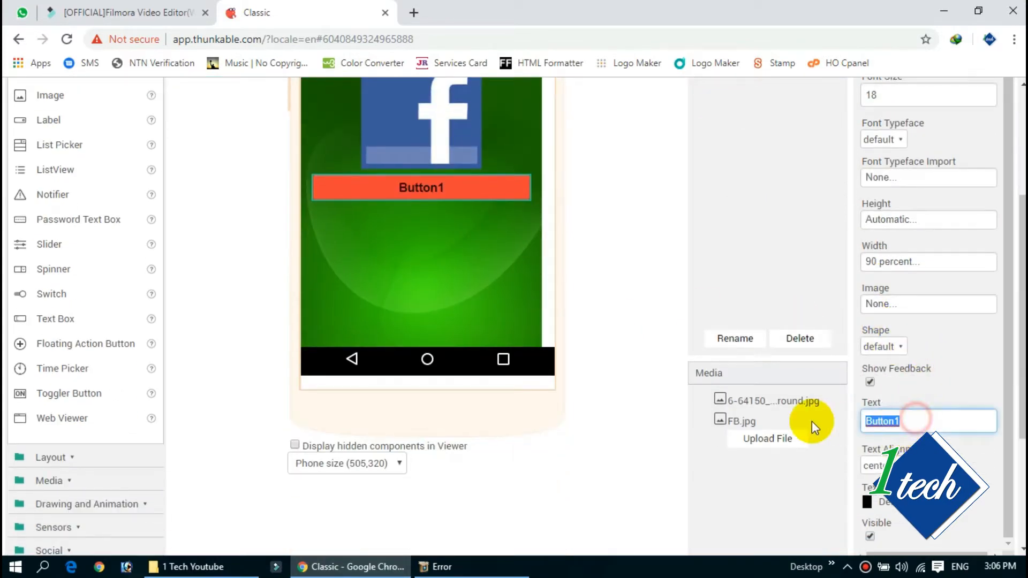
pyautogui.write('C')
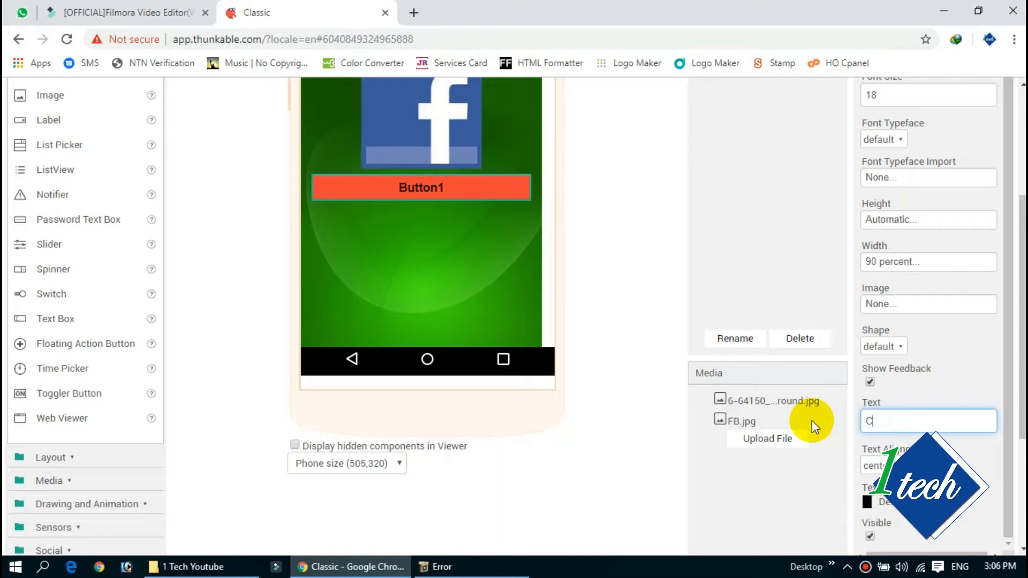
pyautogui.write('lick Me')
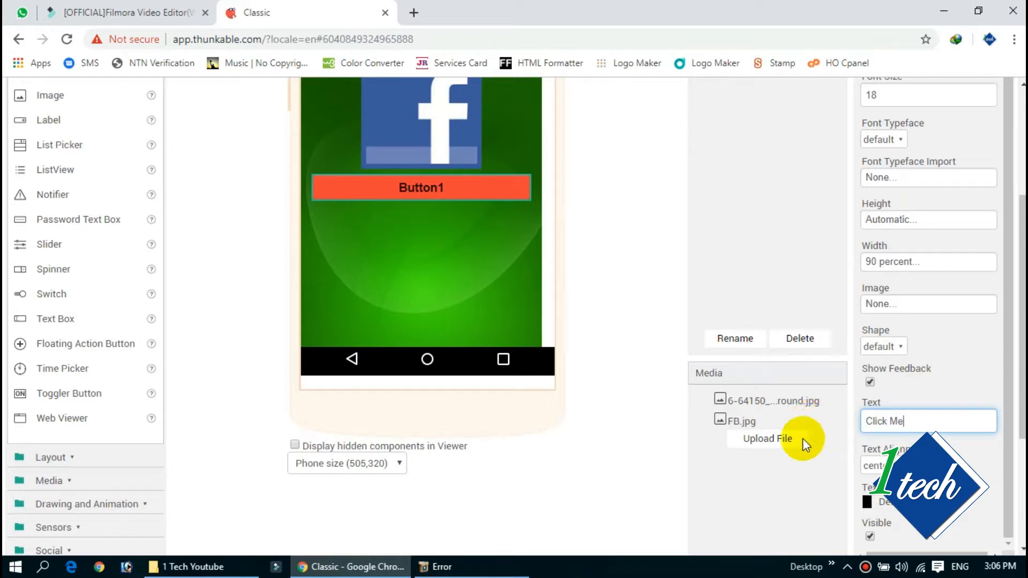
pyautogui.click(959, 385)
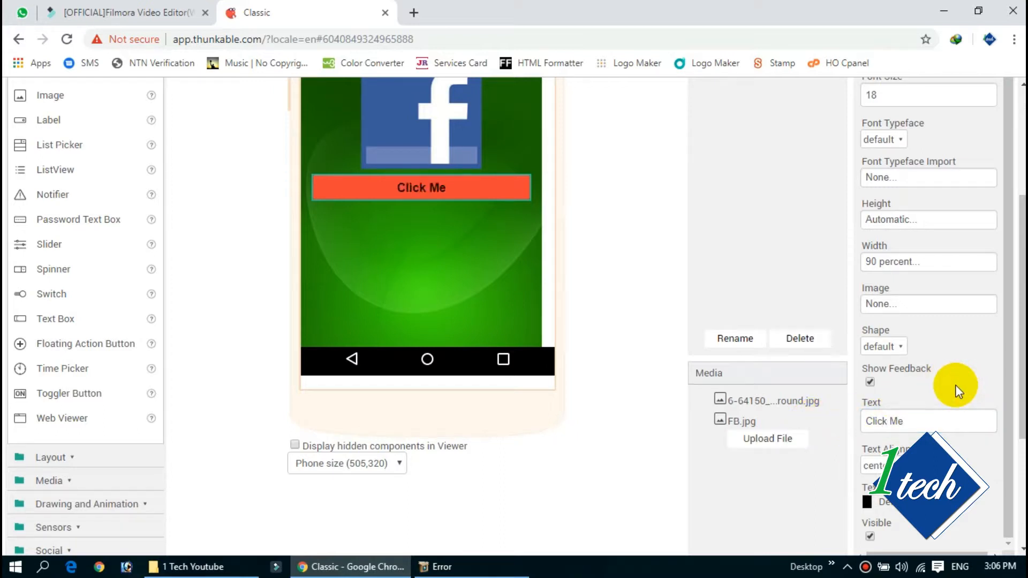
pyautogui.click(436, 197)
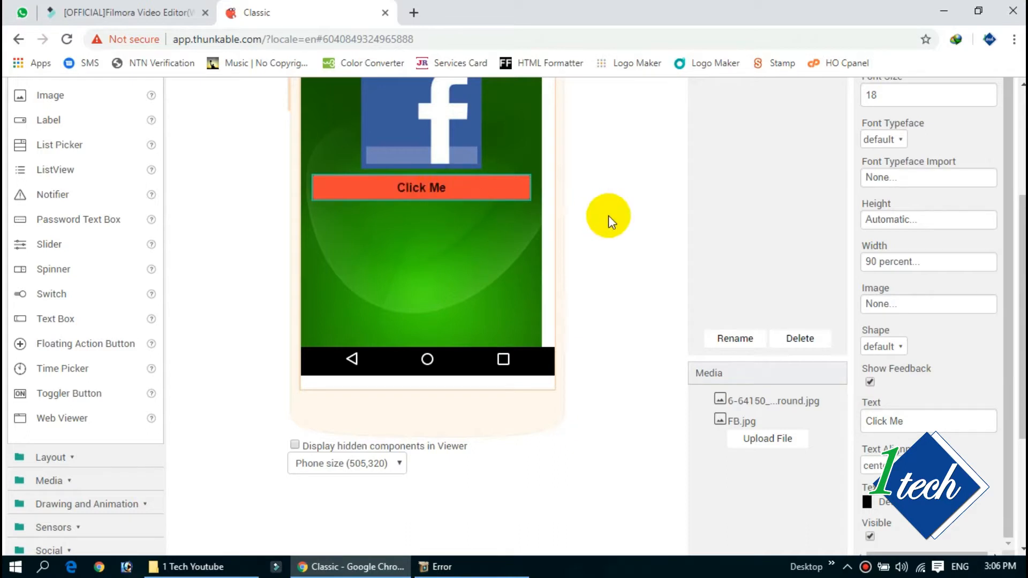
# Step: Change the button's Text to "Login"
pyautogui.scroll(2, 648, 298)
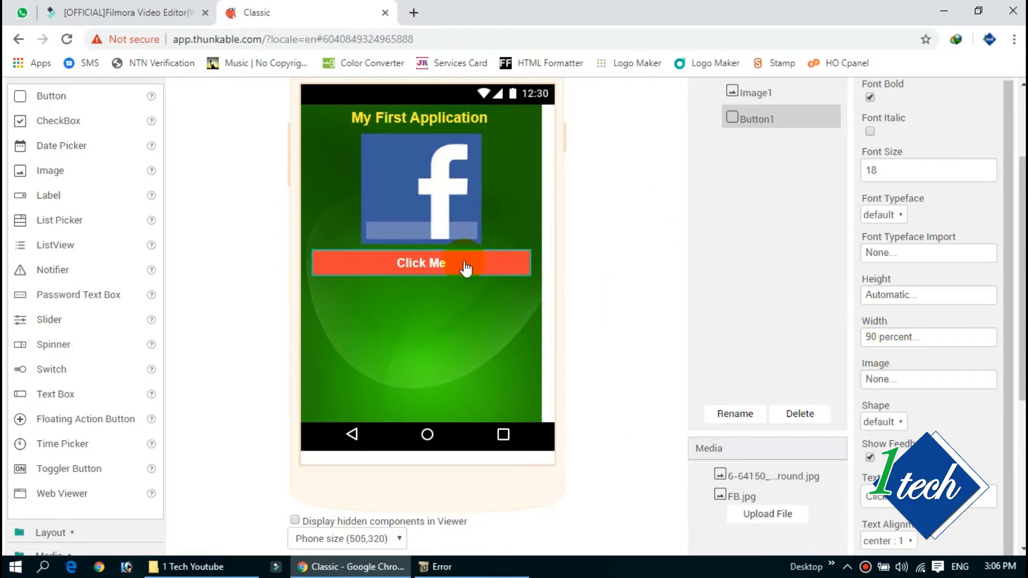
pyautogui.scroll(-3, 1012, 230)
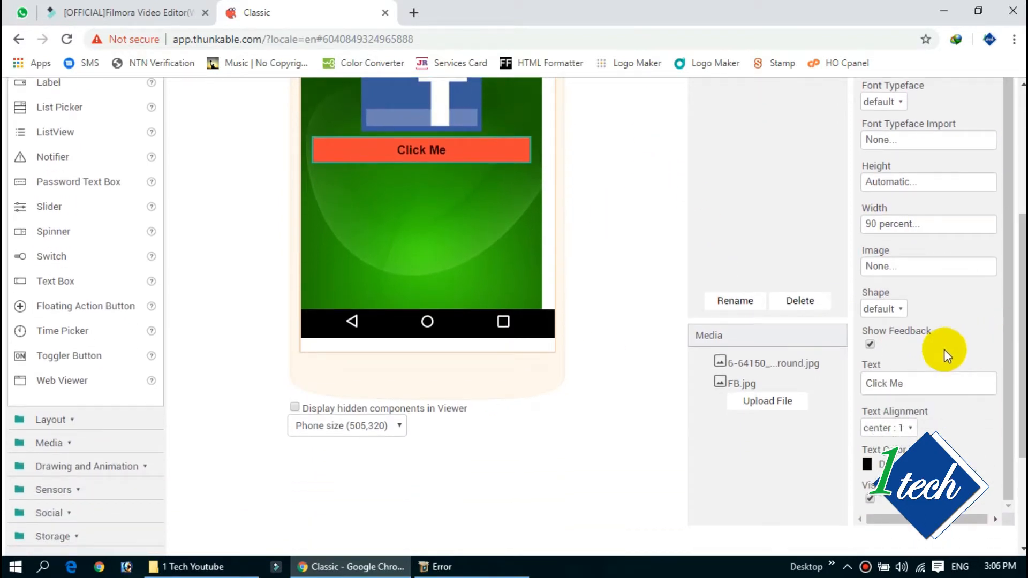
pyautogui.click(913, 384)
pyautogui.write('Login')
pyautogui.press('Return')
# Step: Add a Text Box and, beneath it, a Password Text Box between the image and the Login button
pyautogui.scroll(2, 400, 265)
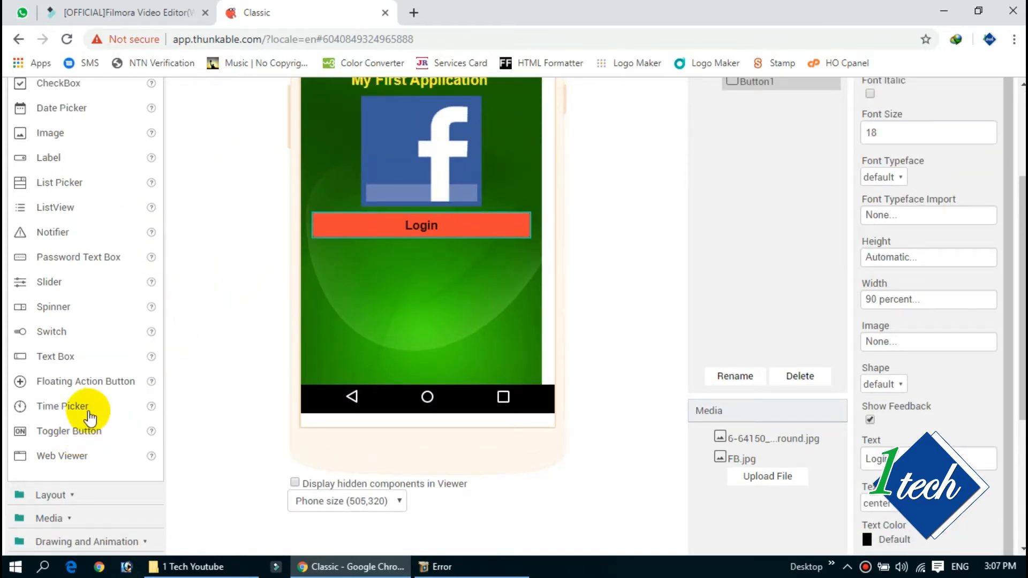
pyautogui.scroll(2, 85, 438)
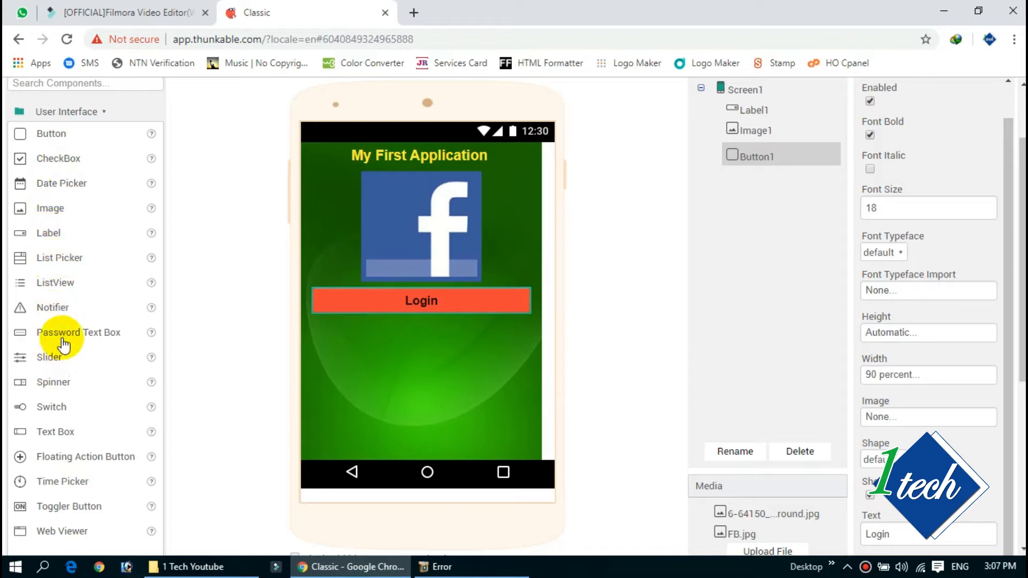
pyautogui.click(55, 435)
pyautogui.moveTo(55, 438); pyautogui.dragTo(390, 291)
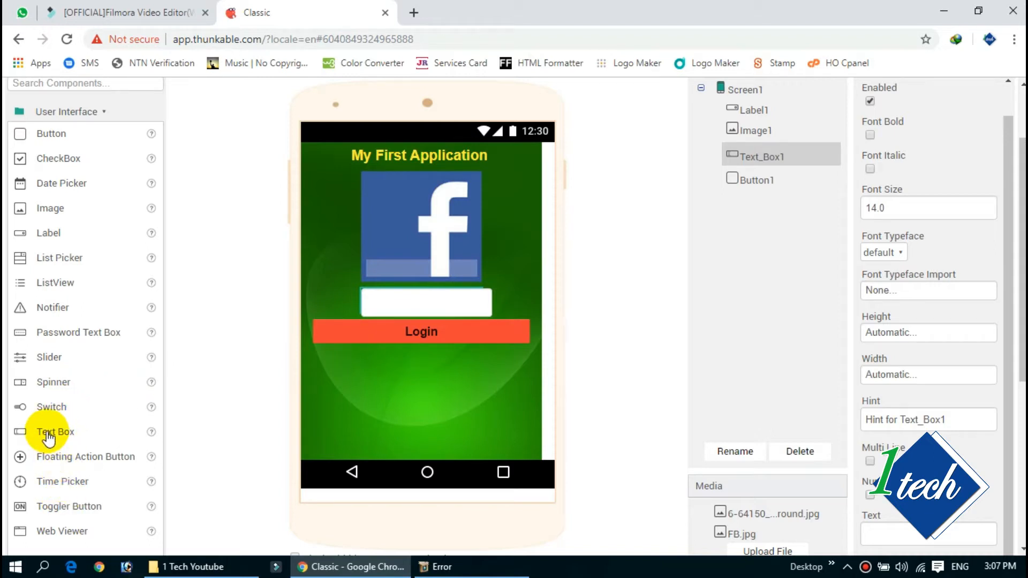
pyautogui.moveTo(74, 341); pyautogui.dragTo(426, 318)
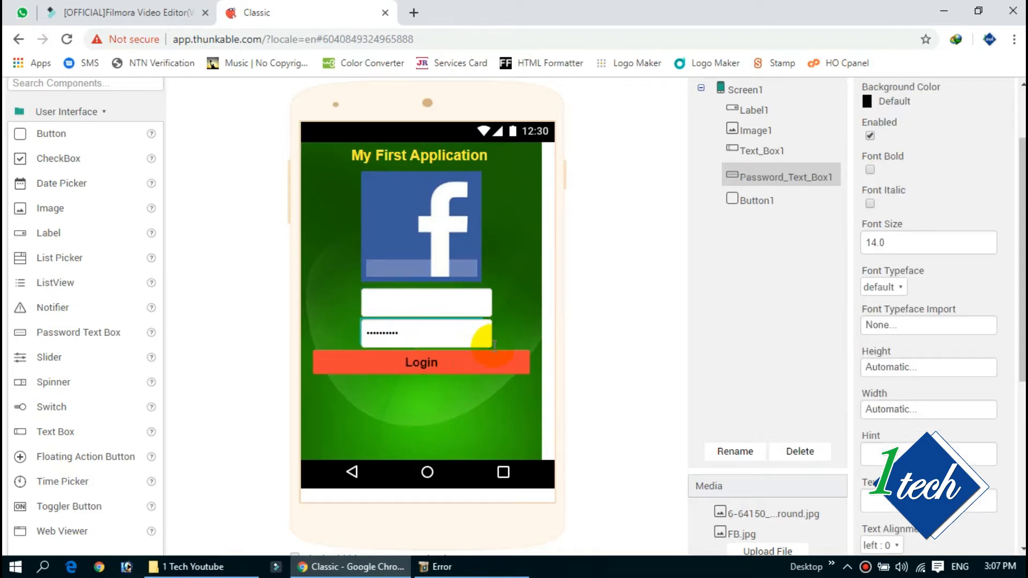
pyautogui.click(527, 326)
# Step: Set the width of both the text box and the password text box to 90 percent
pyautogui.click(436, 303)
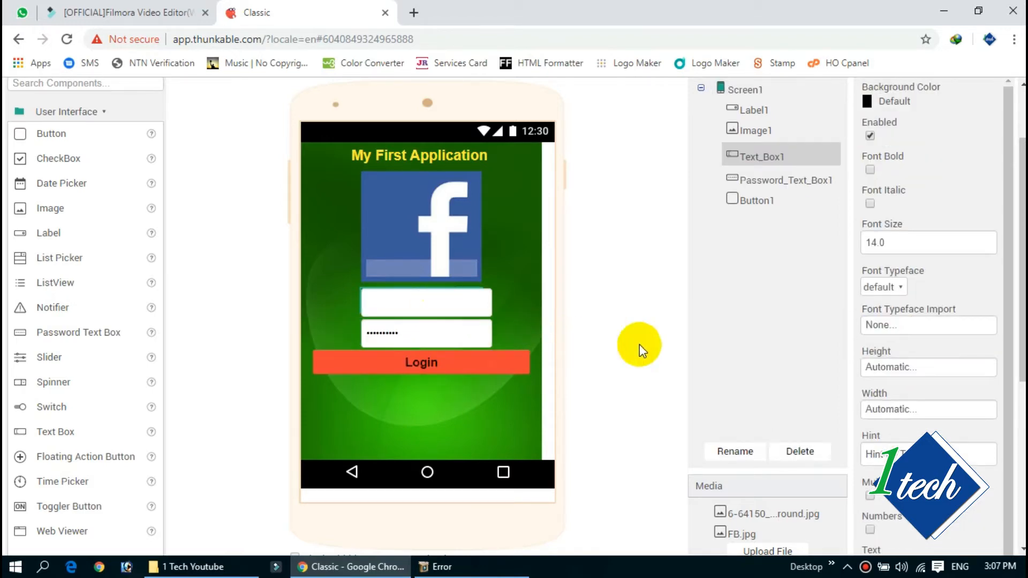
pyautogui.click(904, 410)
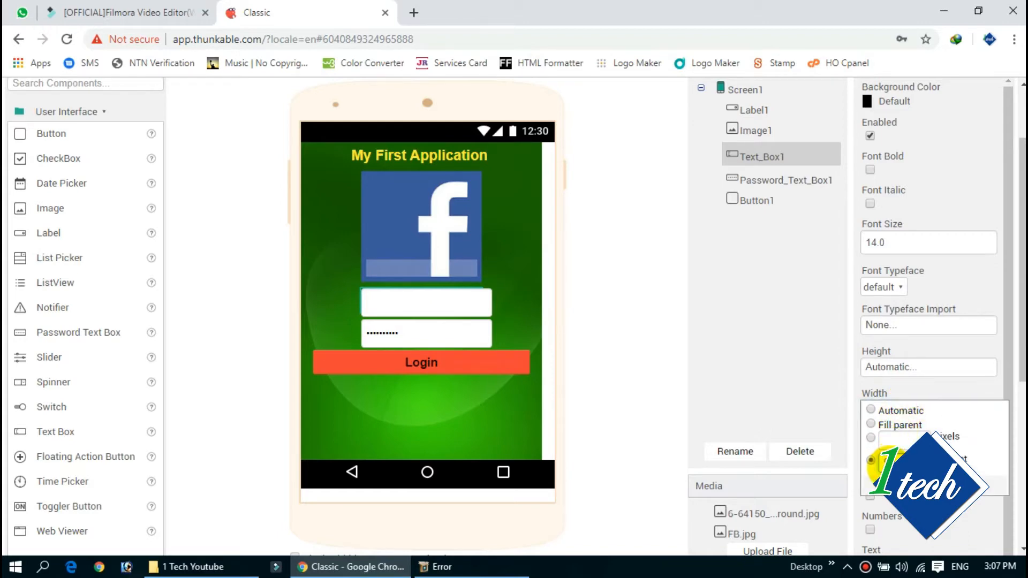
pyautogui.click(459, 335)
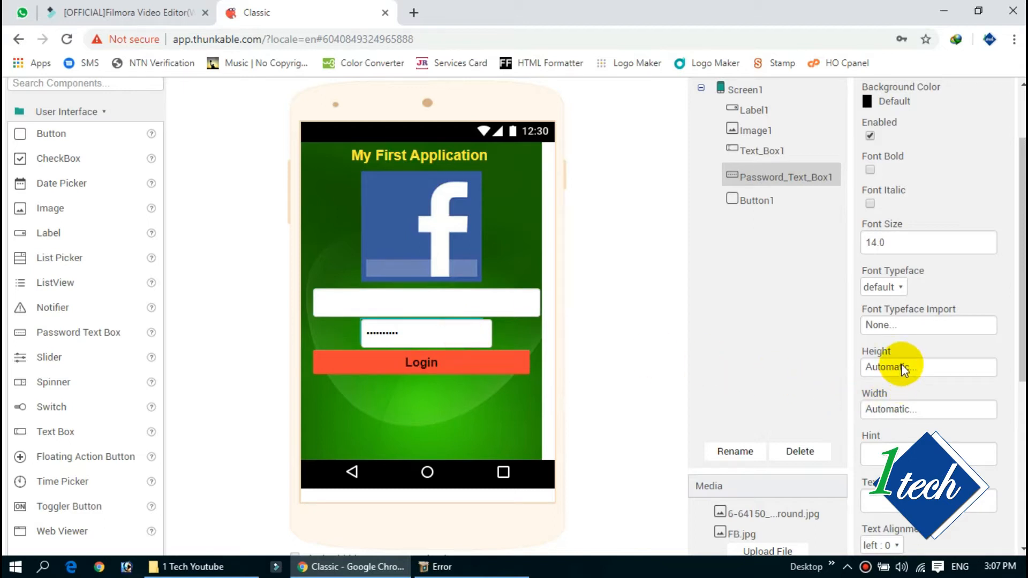
pyautogui.click(892, 409)
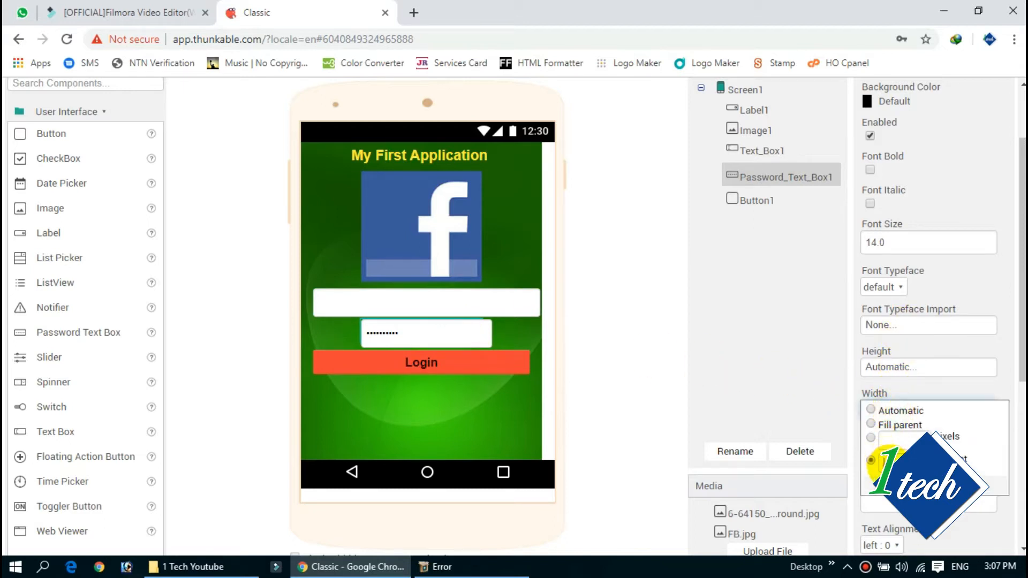
pyautogui.click(871, 460)
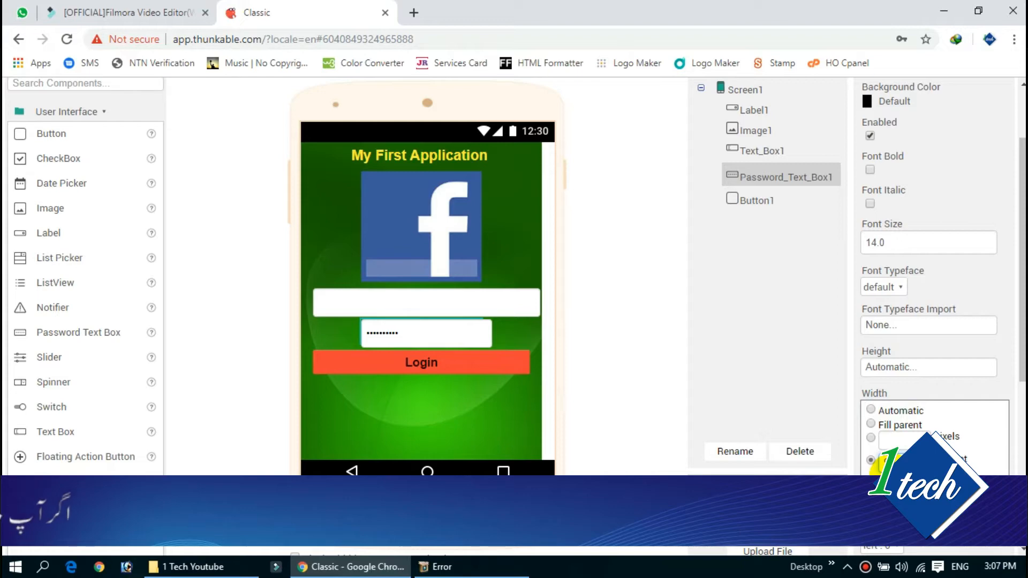
pyautogui.click(975, 470)
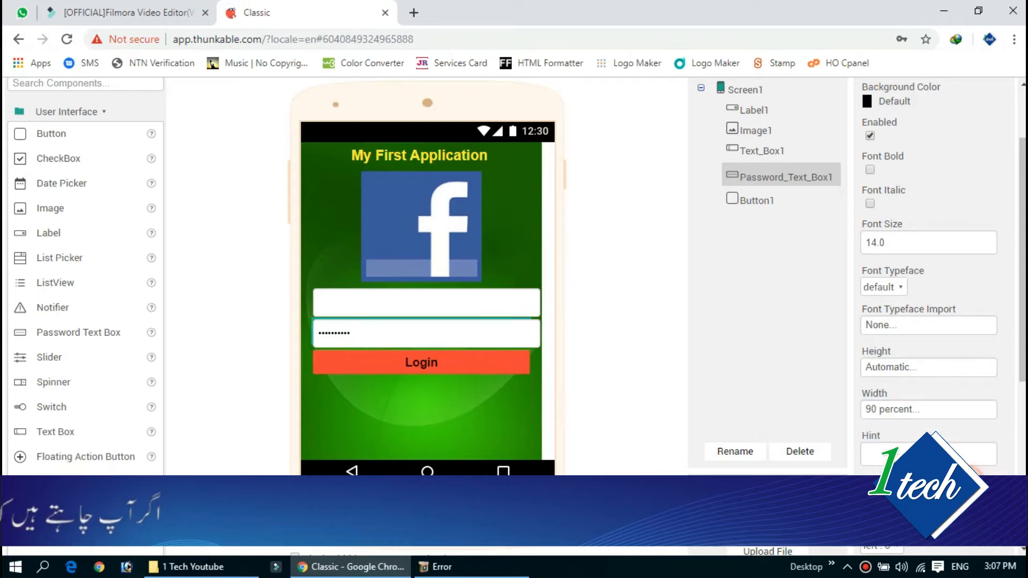
pyautogui.click(485, 369)
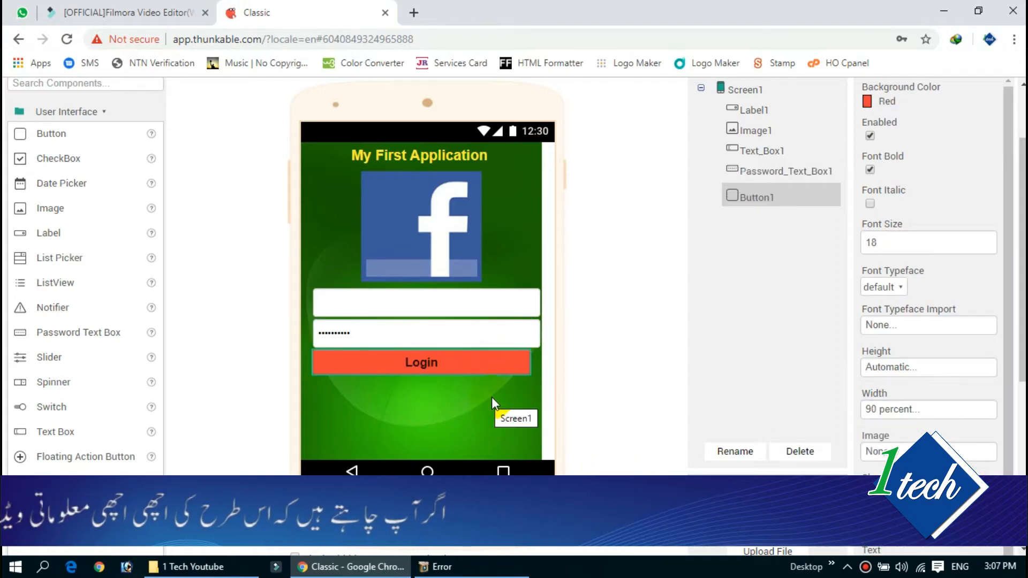
pyautogui.click(491, 395)
pyautogui.click(489, 370)
pyautogui.click(490, 311)
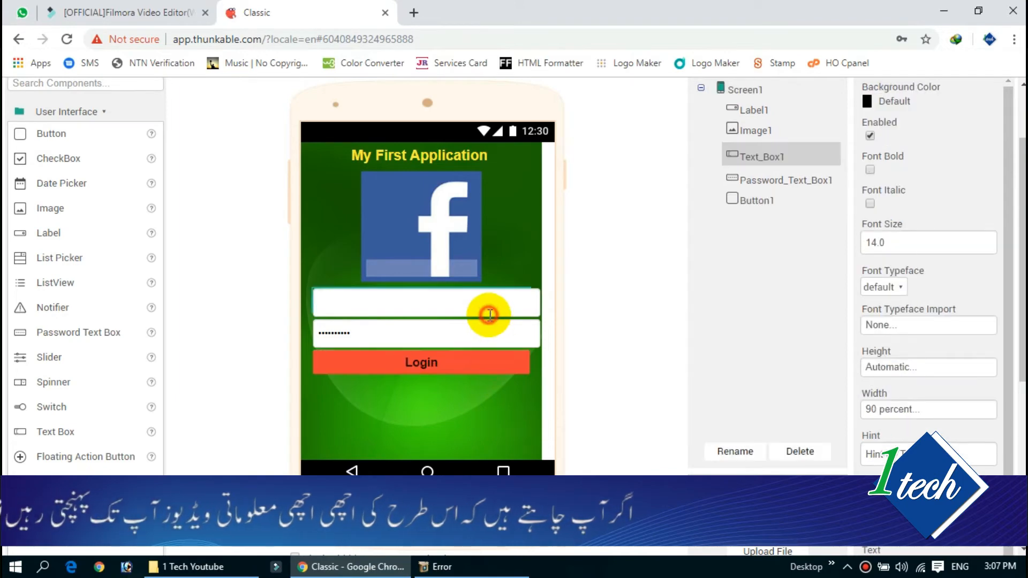
pyautogui.click(492, 332)
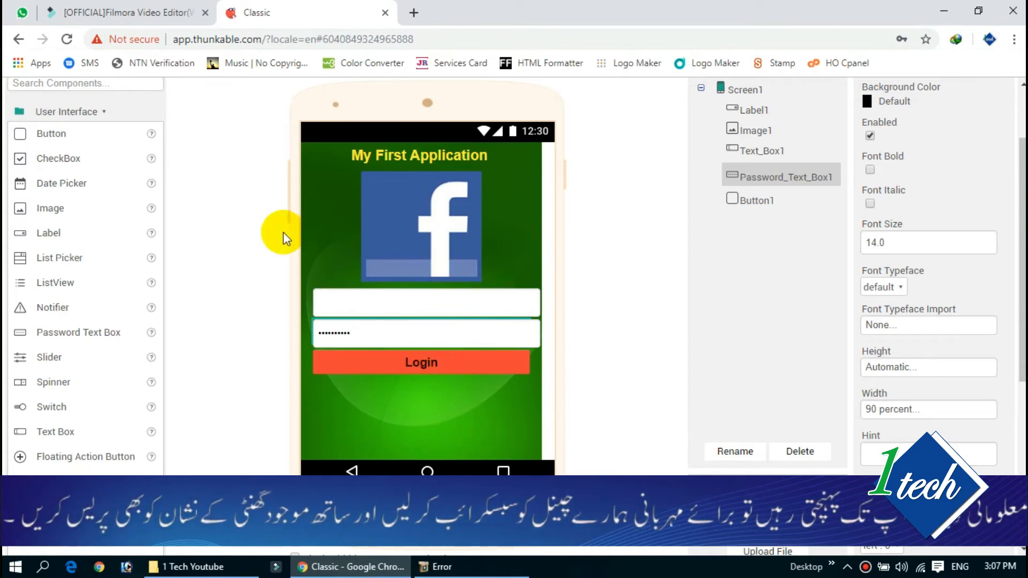
# Step: Add a Horizontal Arrangement between the image and the text box as a spacer
pyautogui.click(95, 111)
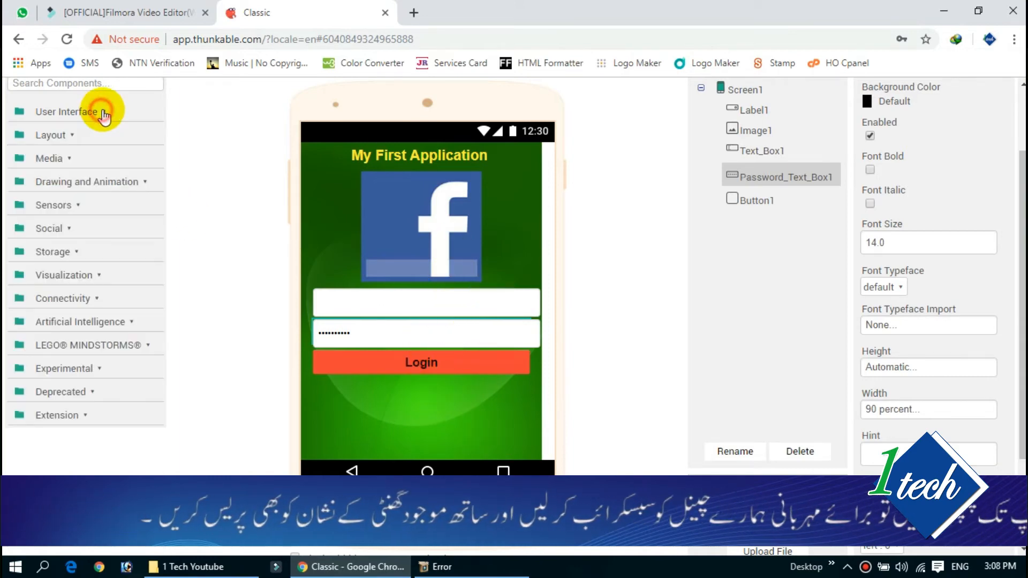
pyautogui.click(68, 137)
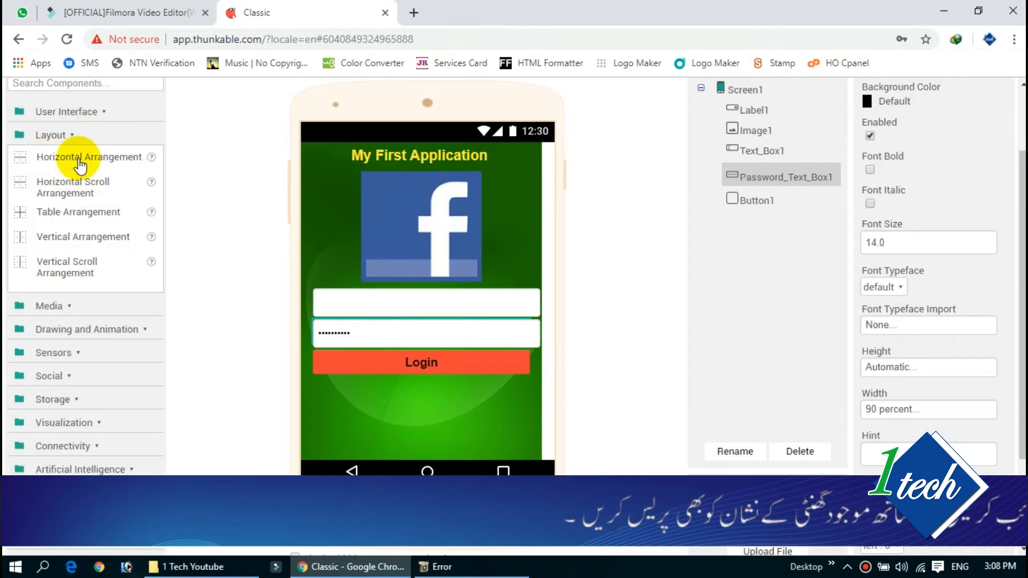
pyautogui.moveTo(24, 157); pyautogui.dragTo(426, 265)
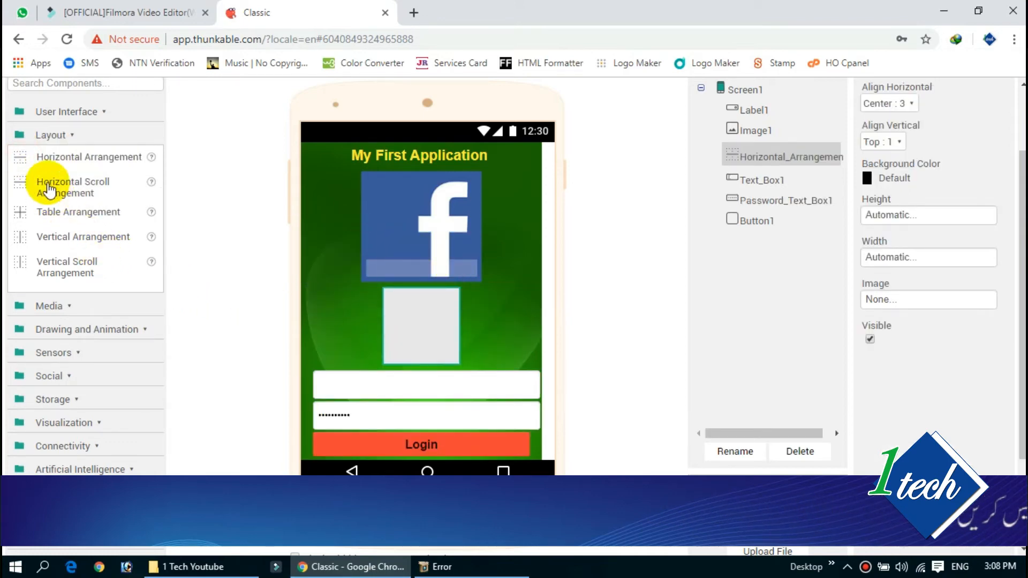
pyautogui.click(423, 337)
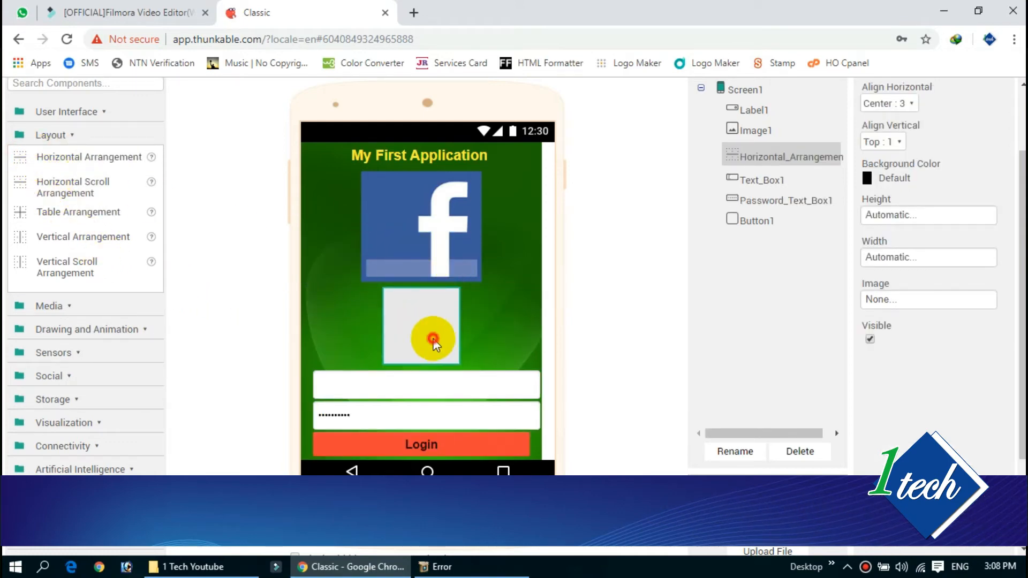
pyautogui.click(900, 259)
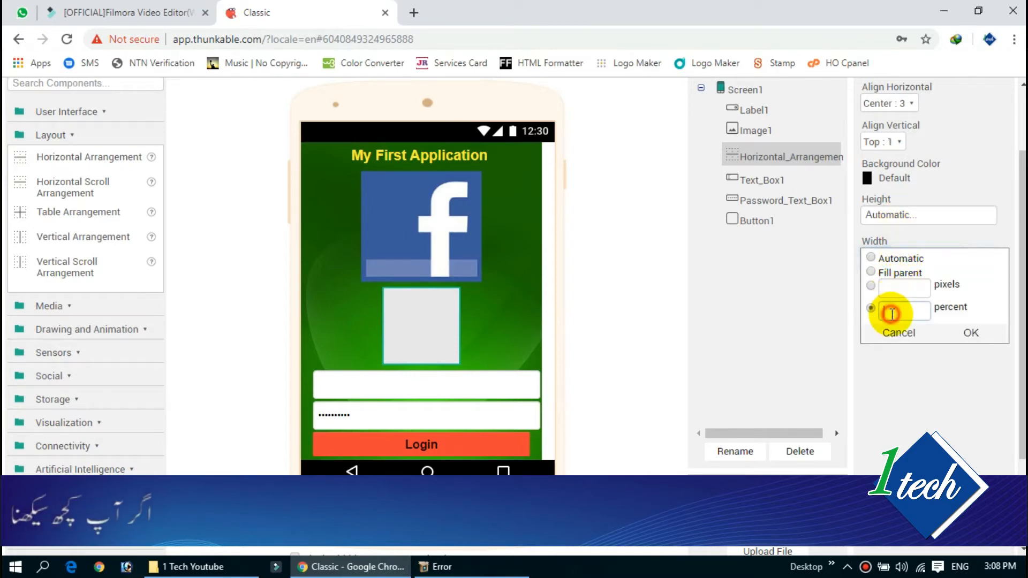
pyautogui.click(890, 313)
pyautogui.click(892, 290)
pyautogui.write('20')
pyautogui.press('Return')
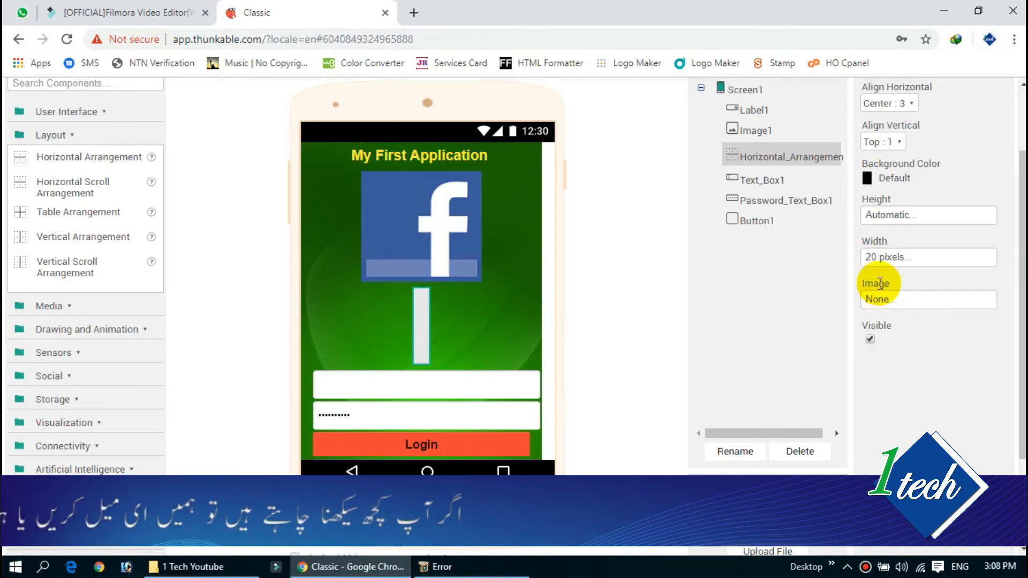
pyautogui.click(890, 258)
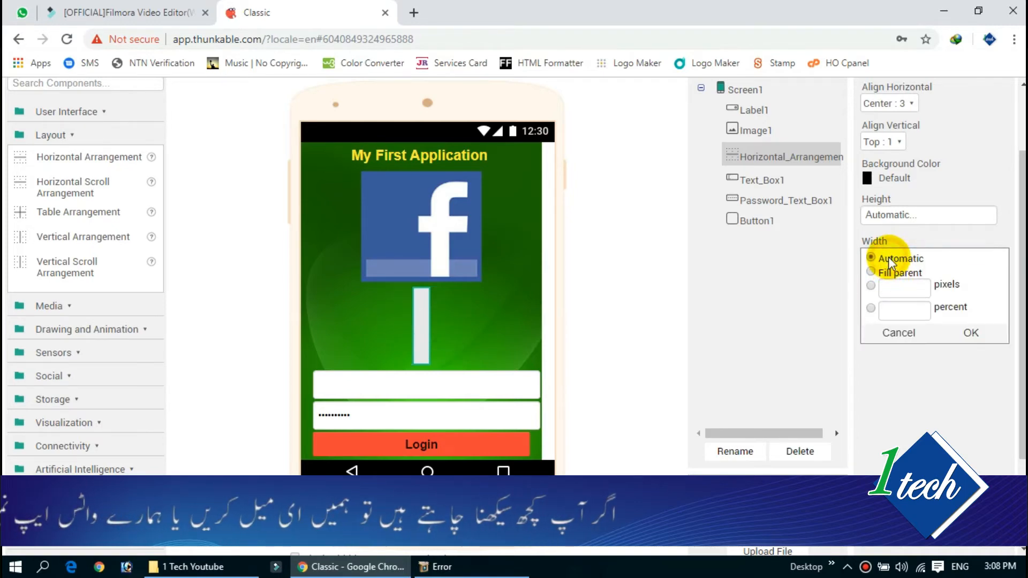
pyautogui.click(969, 331)
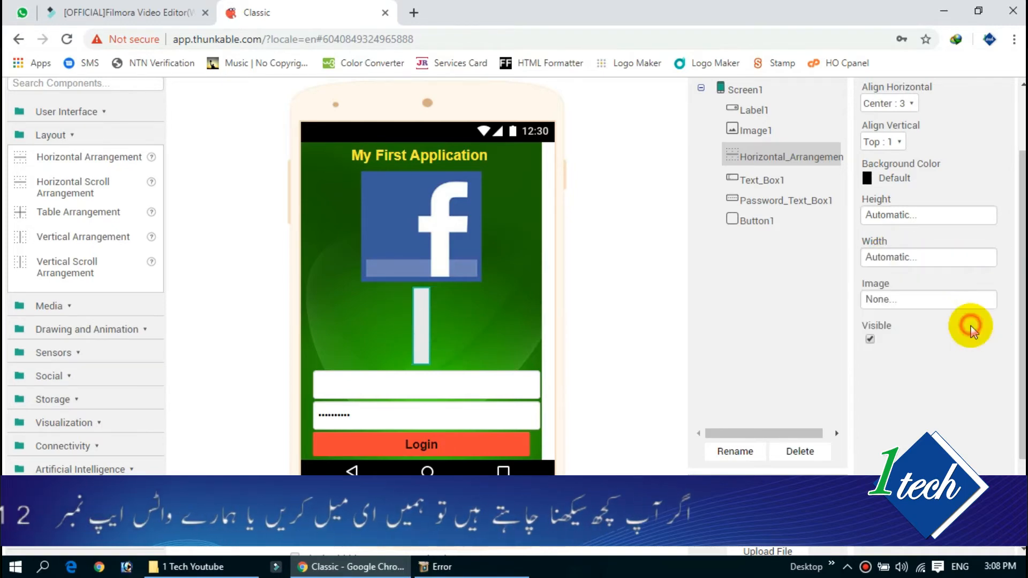
# Step: Set the height of the Horizontal Arrangement beneath the image to 20 pixels
pyautogui.click(895, 215)
pyautogui.click(903, 243)
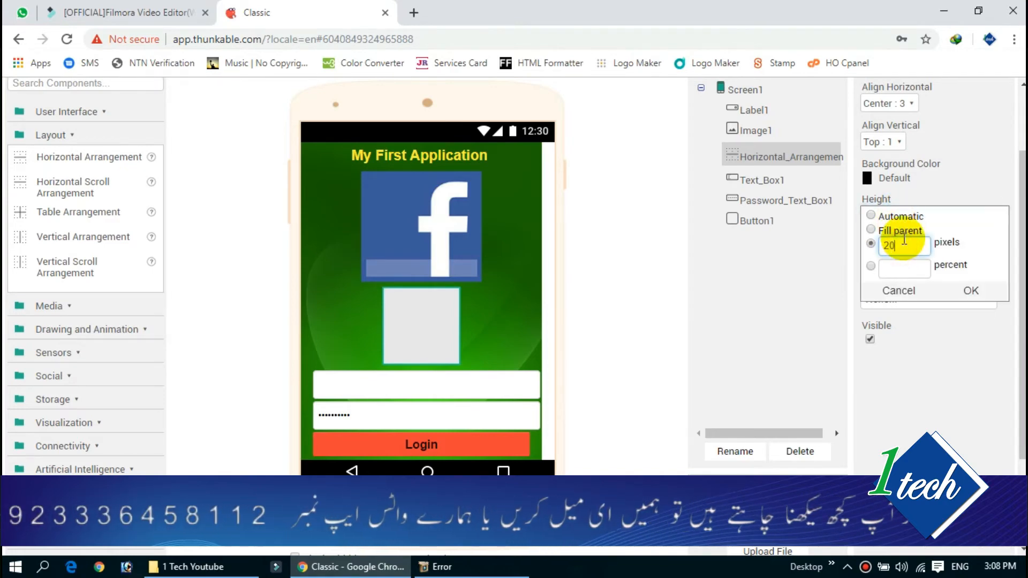
pyautogui.write('20')
pyautogui.press('Return')
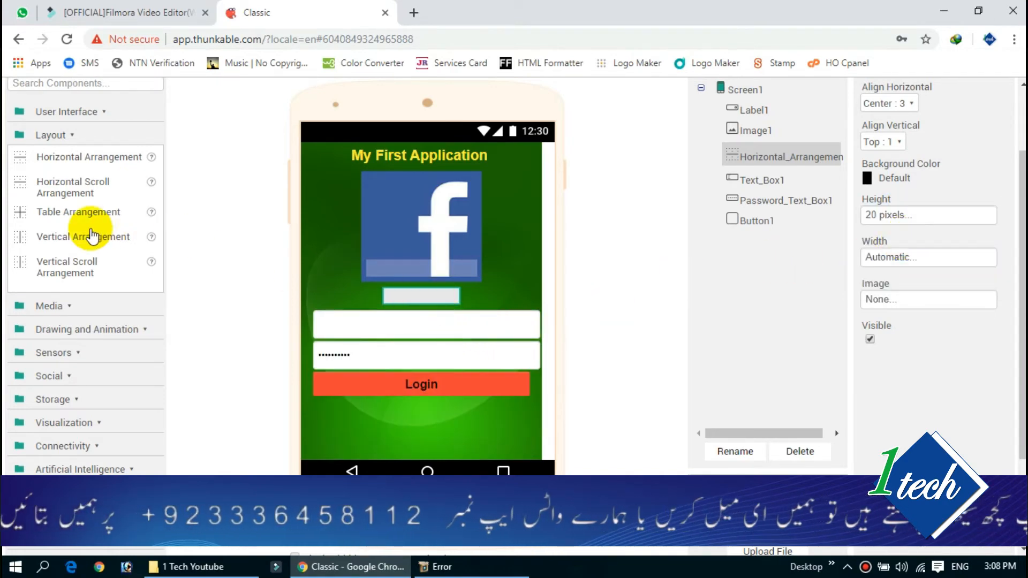
# Step: Add a Horizontal Arrangement between the text box and the password text box, with a height of 10 pixels
pyautogui.moveTo(67, 156)
pyautogui.mouseDown()
pyautogui.moveTo(299, 229)
pyautogui.moveTo(440, 344)
pyautogui.moveTo(424, 338)
pyautogui.mouseUp()
pyautogui.click(899, 215)
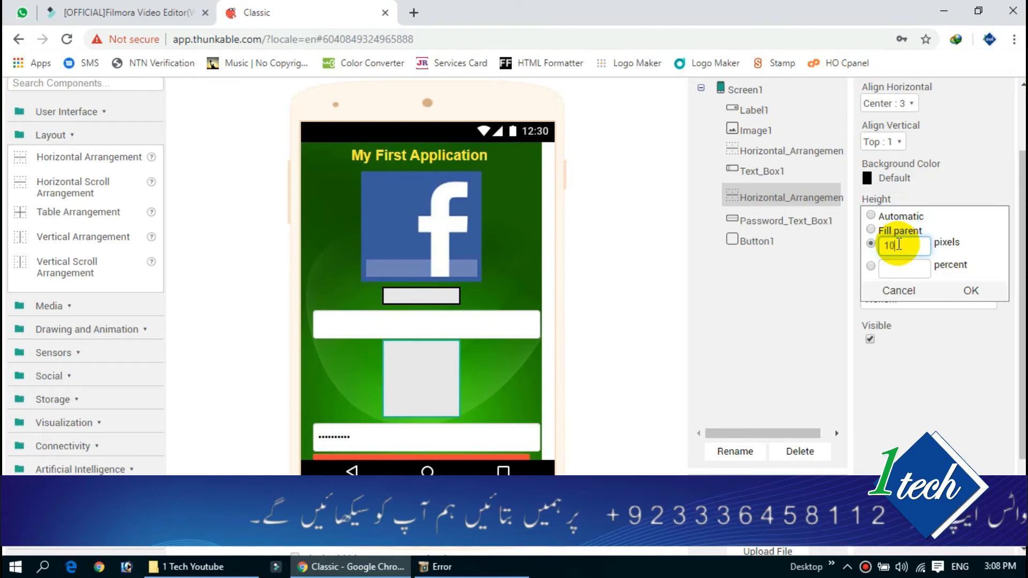
pyautogui.click(899, 244)
pyautogui.write('10')
pyautogui.click(969, 290)
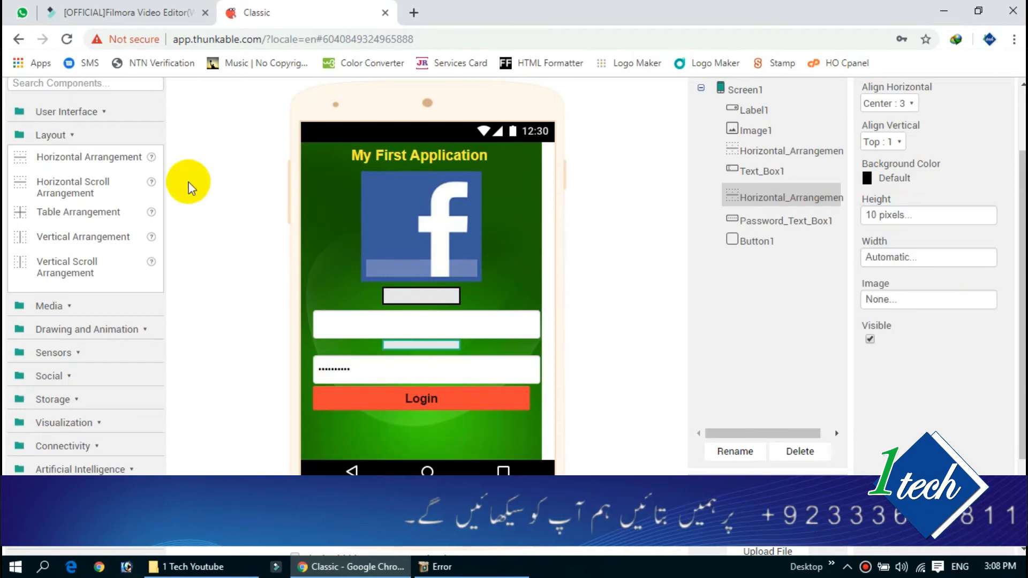
# Step: Add a Horizontal Arrangement between the password text box and the Login button, with a height of 10 pixels
pyautogui.moveTo(65, 156); pyautogui.dragTo(416, 377)
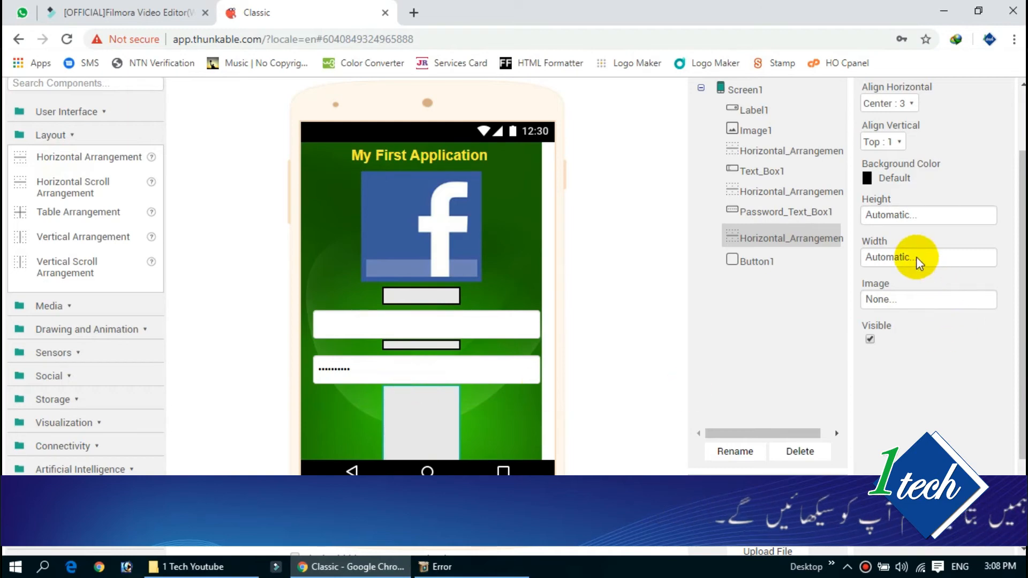
pyautogui.click(921, 220)
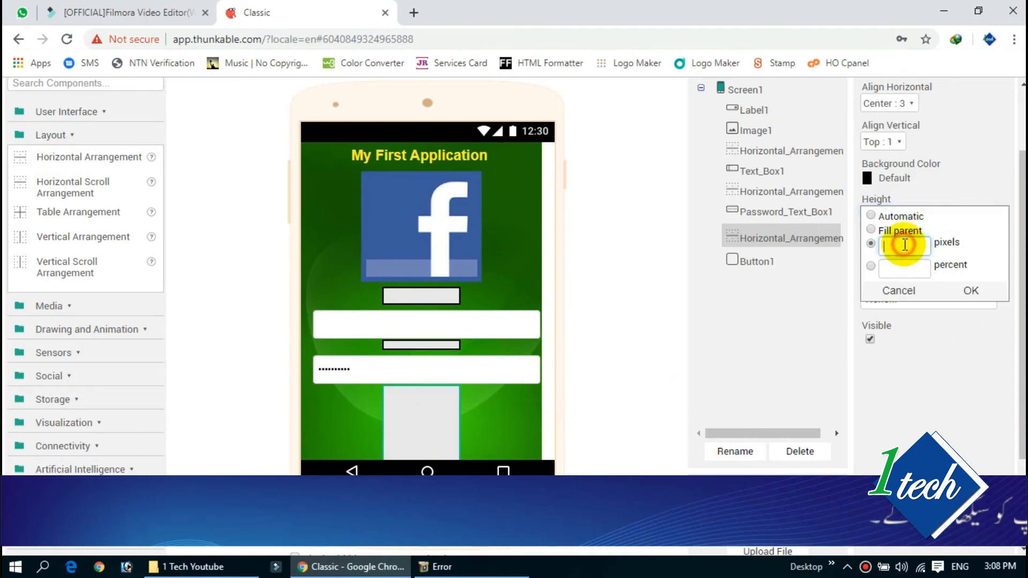
pyautogui.click(903, 246)
pyautogui.write('10')
pyautogui.press('Return')
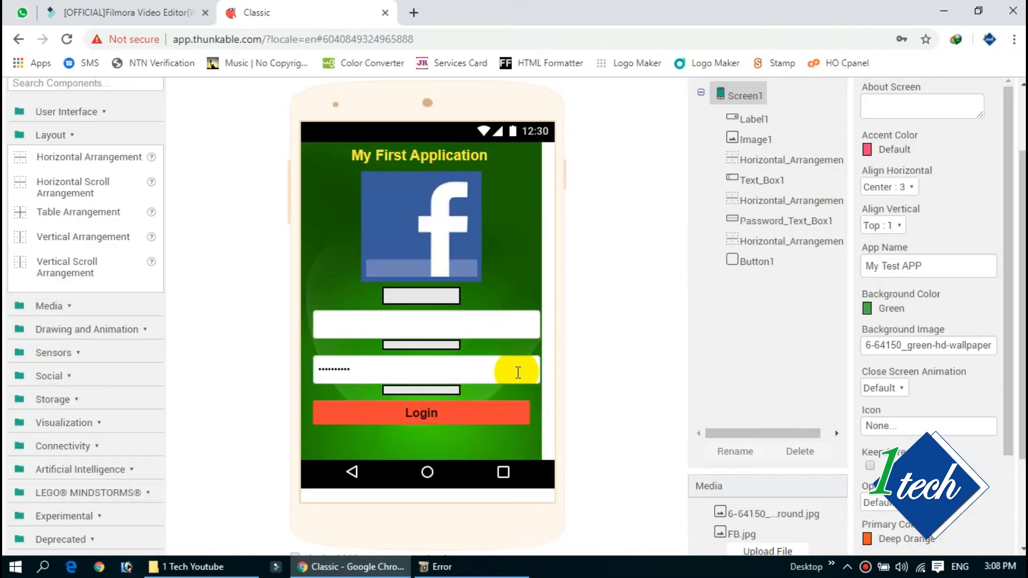
pyautogui.click(428, 295)
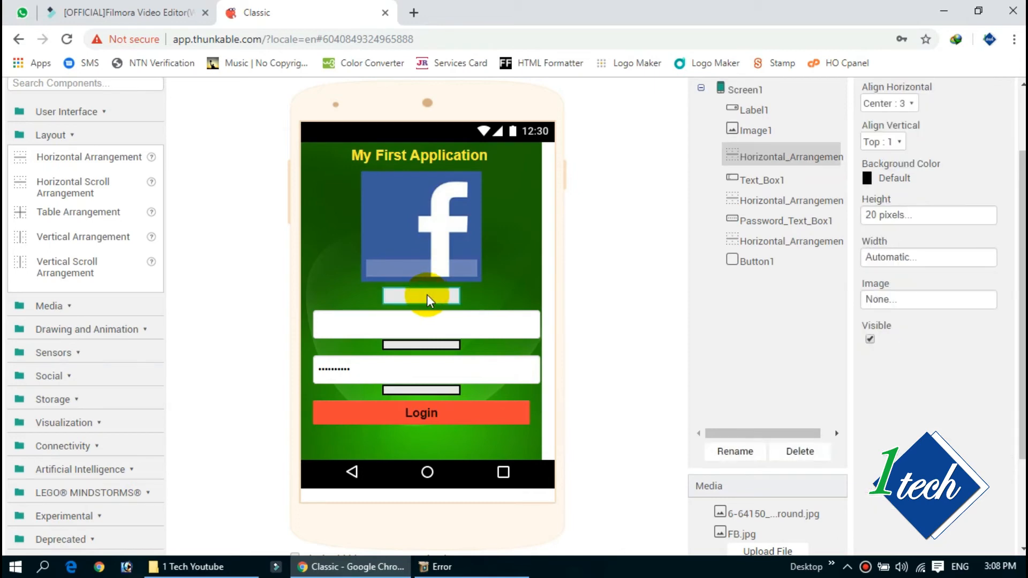
pyautogui.click(413, 346)
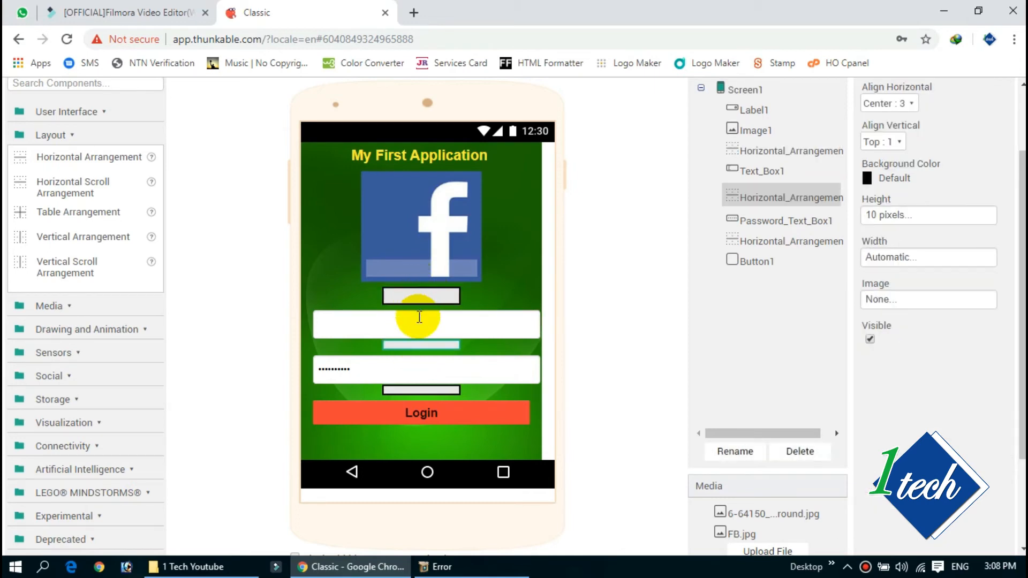
pyautogui.click(421, 391)
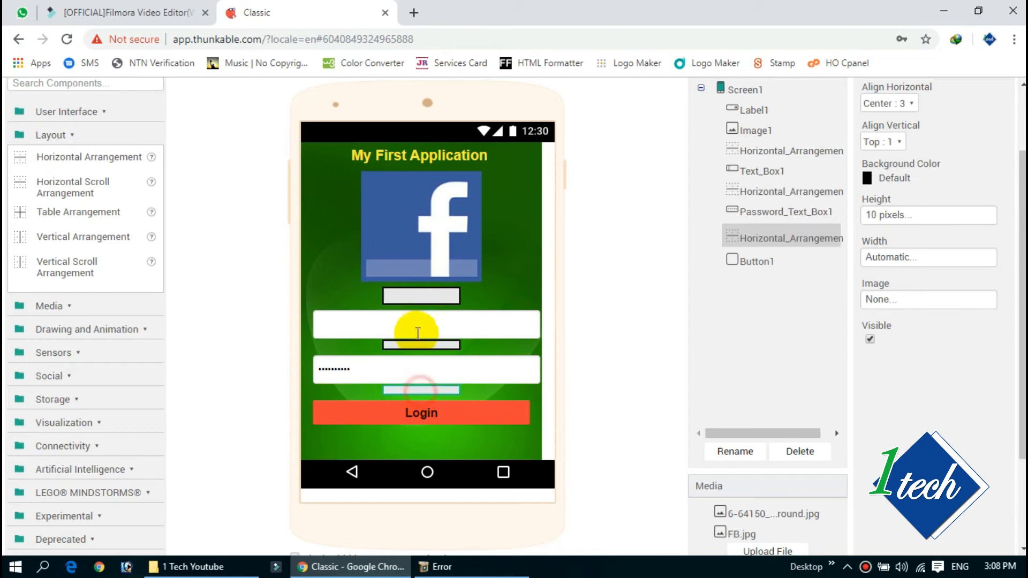
# Step: Set the Background Color of the Horizontal Arrangement beneath the image to None
pyautogui.click(419, 296)
pyautogui.scroll(2, 937, 203)
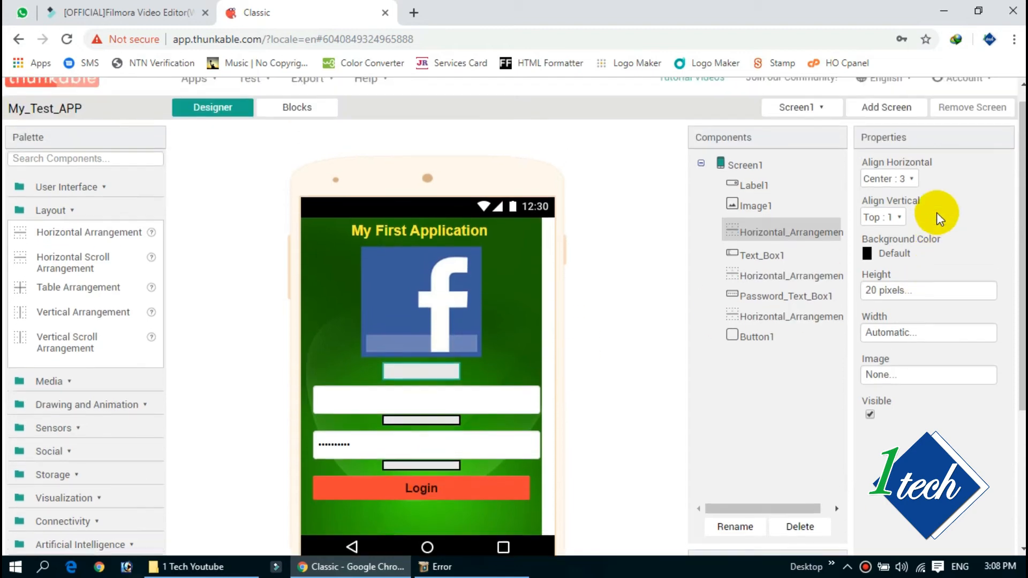
pyautogui.click(882, 257)
pyautogui.scroll(-3, 888, 289)
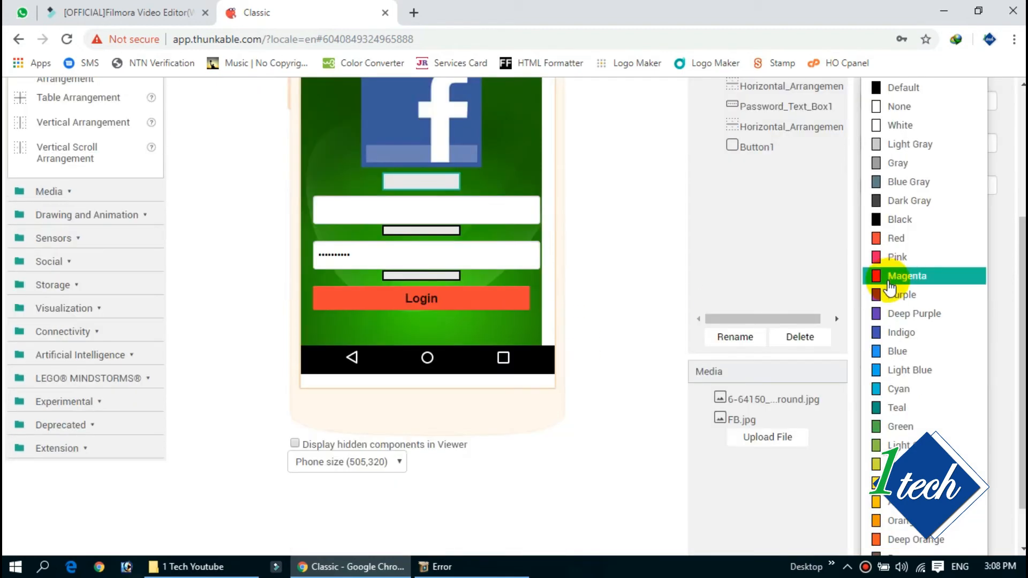
pyautogui.click(892, 110)
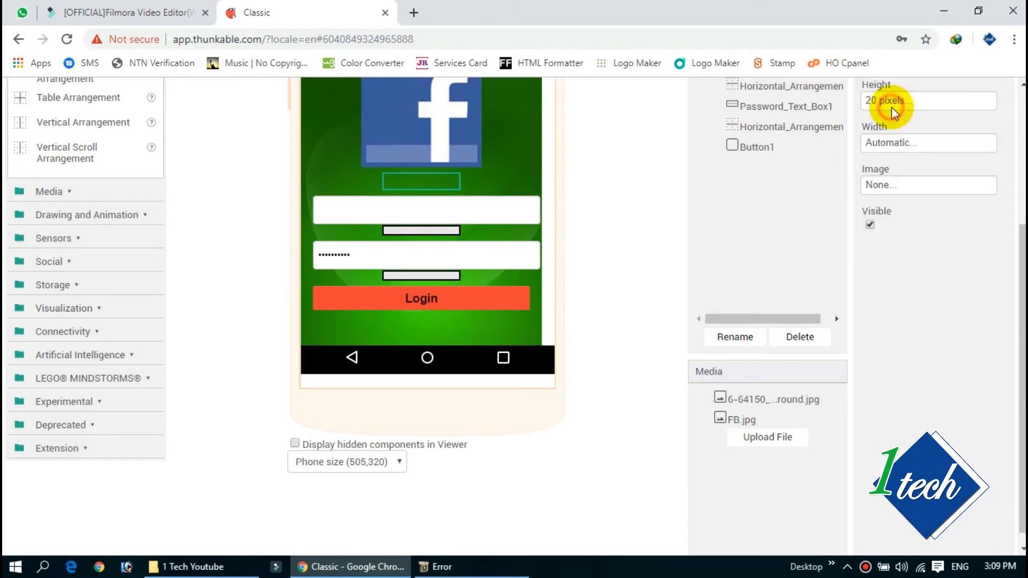
# Step: Set the Background Color of the arrangements beneath the text box and beneath the password text box to None
pyautogui.click(418, 231)
pyautogui.scroll(1, 894, 195)
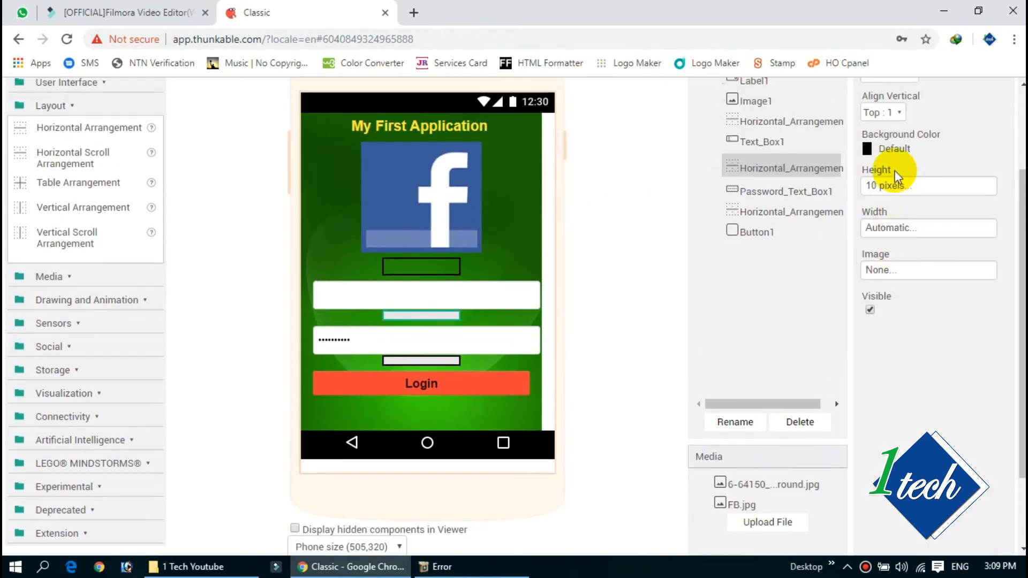
pyautogui.click(893, 152)
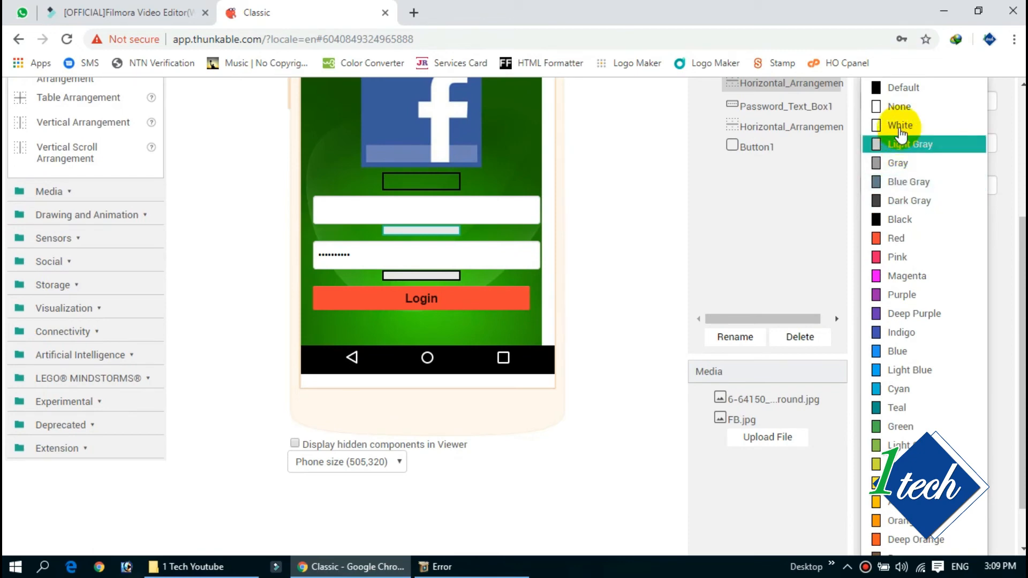
pyautogui.click(899, 108)
pyautogui.click(424, 279)
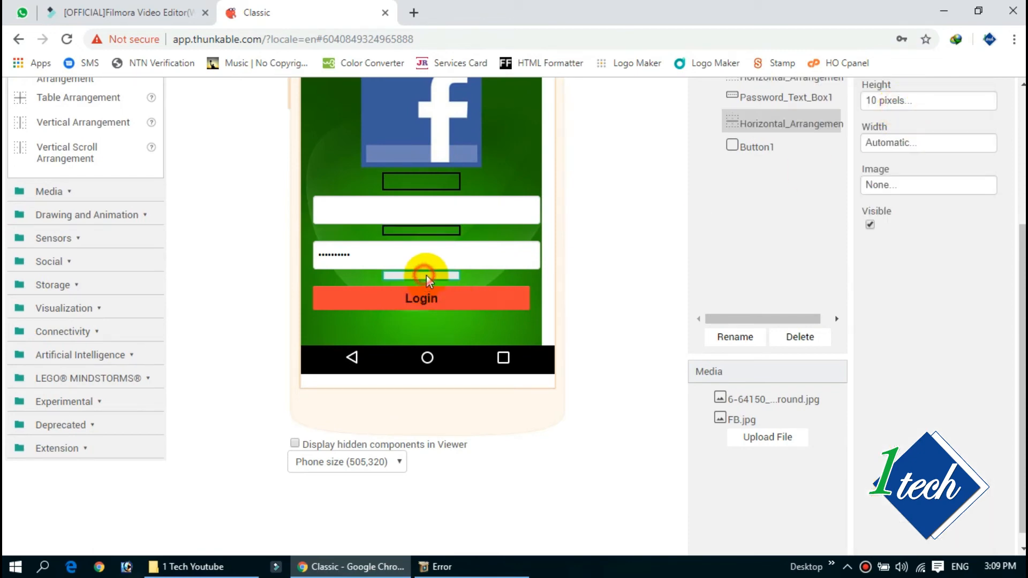
pyautogui.scroll(1, 878, 230)
pyautogui.click(893, 145)
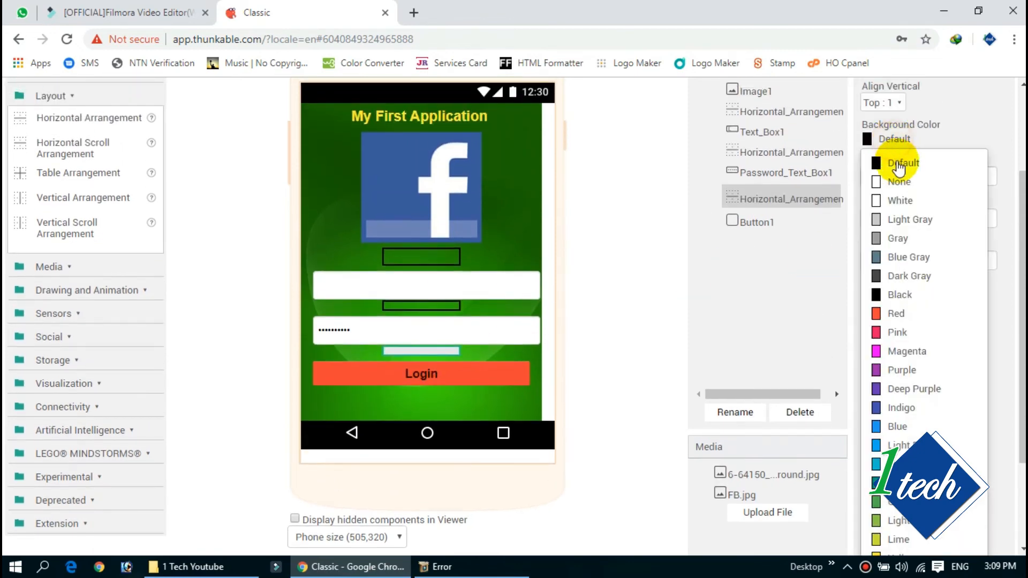
pyautogui.click(895, 105)
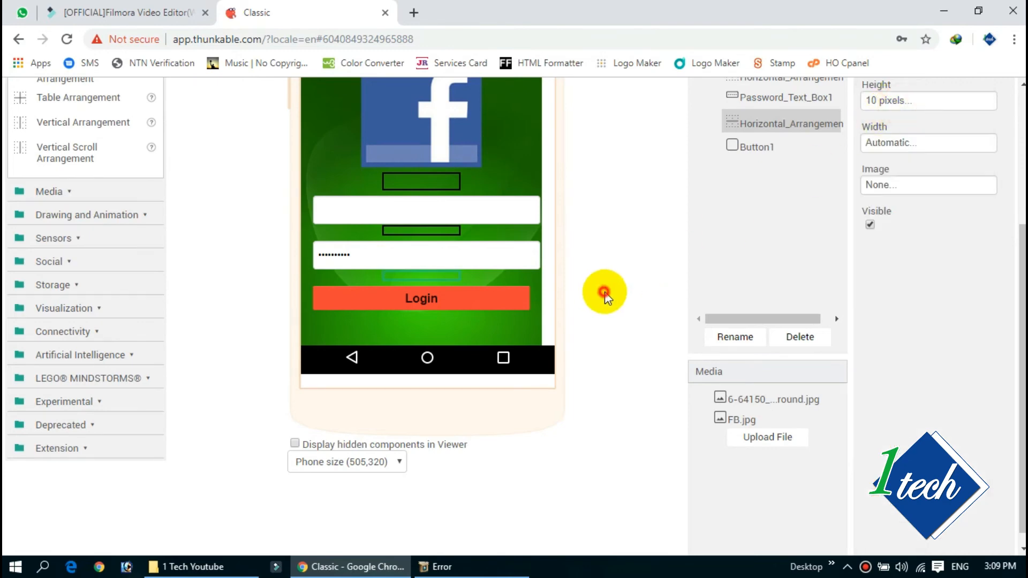
# Step: Look over the finished Screen1 login layout and switch the designer to Screen2
pyautogui.scroll(2, 608, 374)
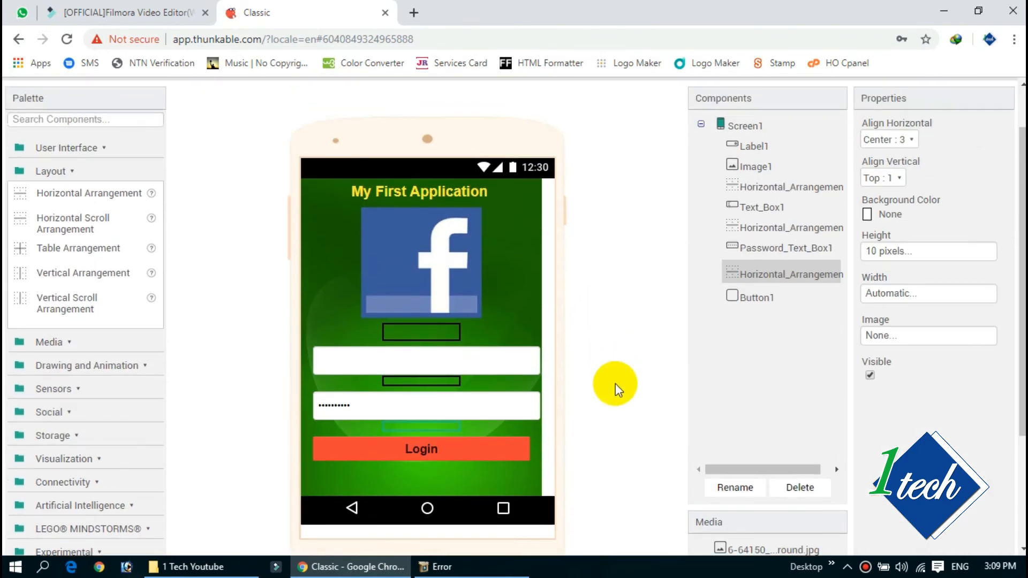
pyautogui.scroll(-1, 614, 393)
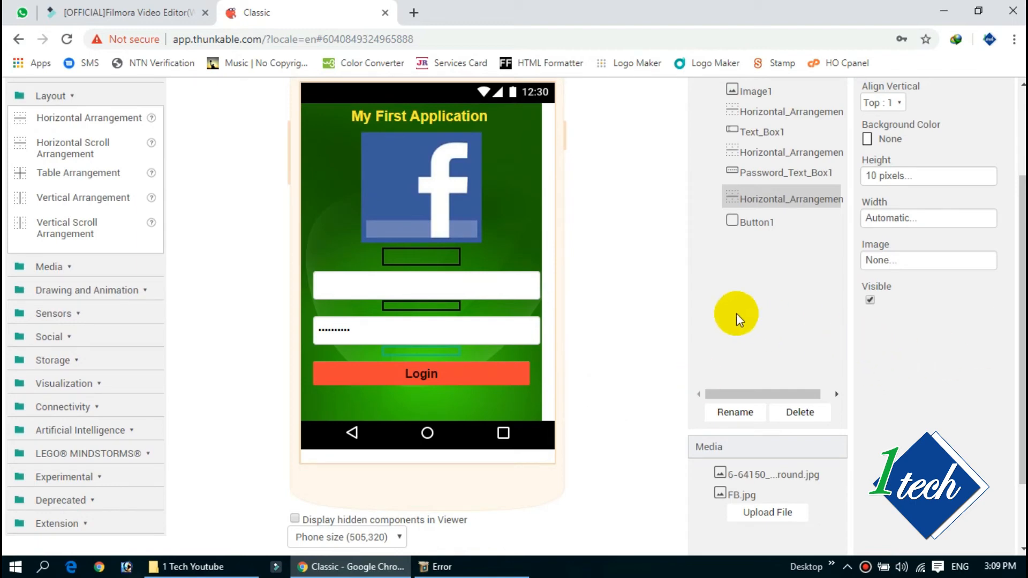
pyautogui.scroll(2, 612, 356)
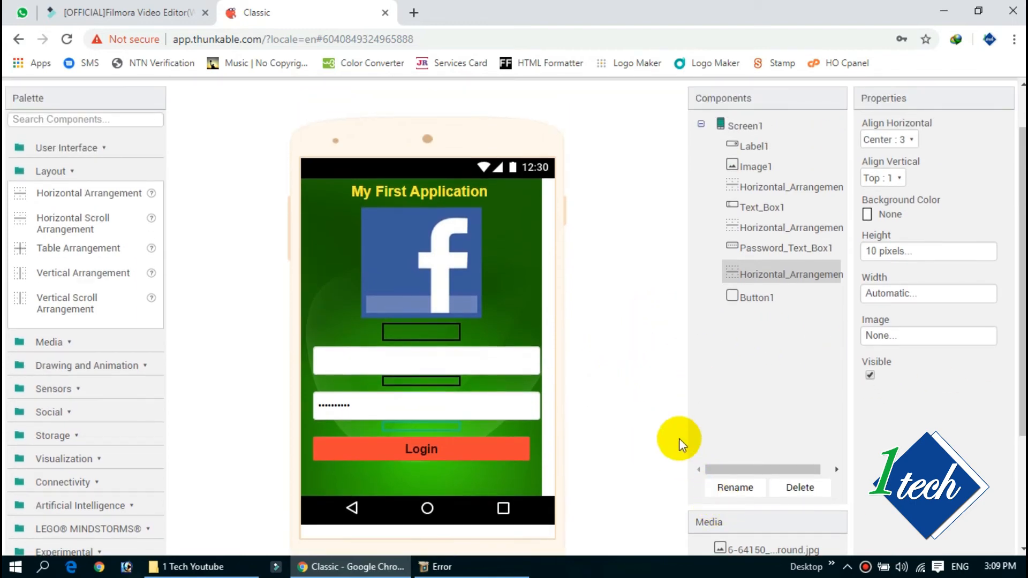
pyautogui.scroll(1, 653, 310)
pyautogui.click(817, 124)
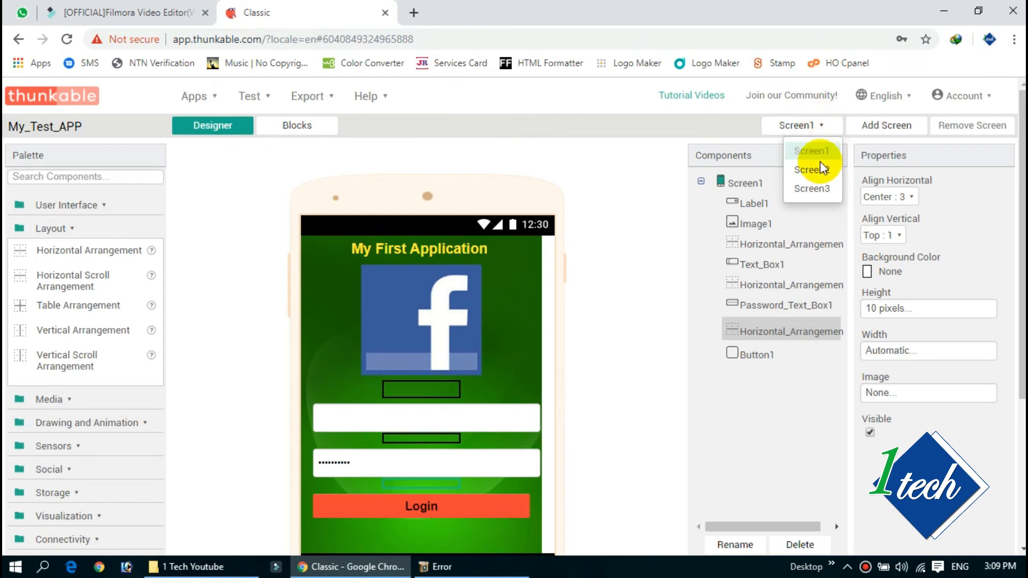
pyautogui.click(814, 171)
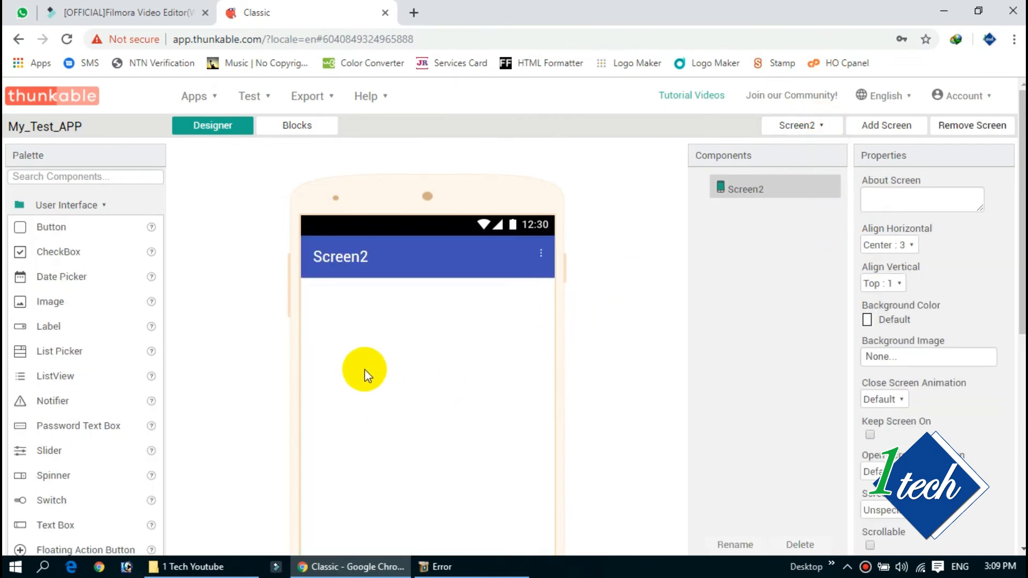
# Step: Switch the designer to Screen3 and examine its layout, properties and the project's screen list
pyautogui.click(820, 128)
pyautogui.click(813, 189)
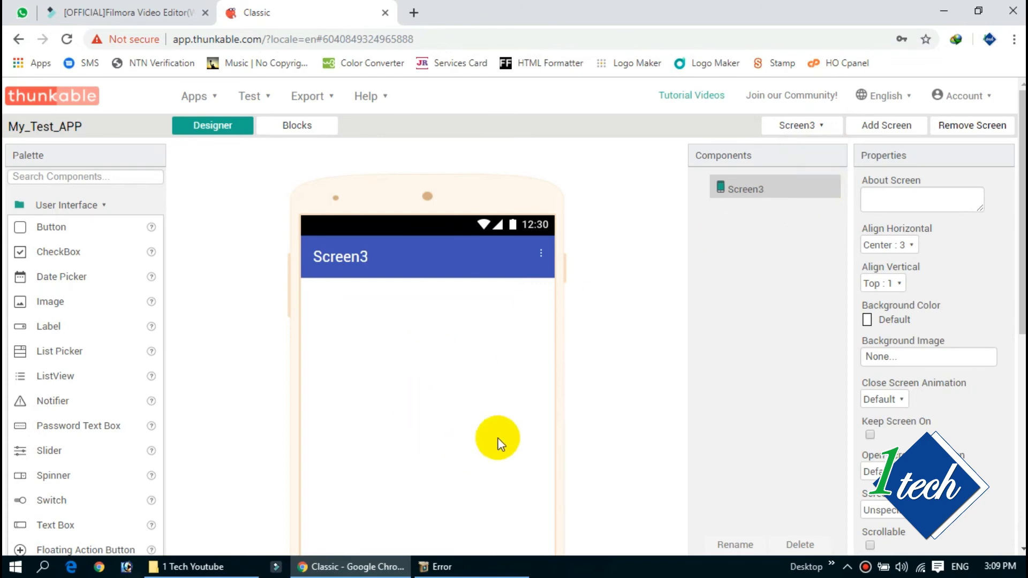
pyautogui.scroll(-5, 397, 393)
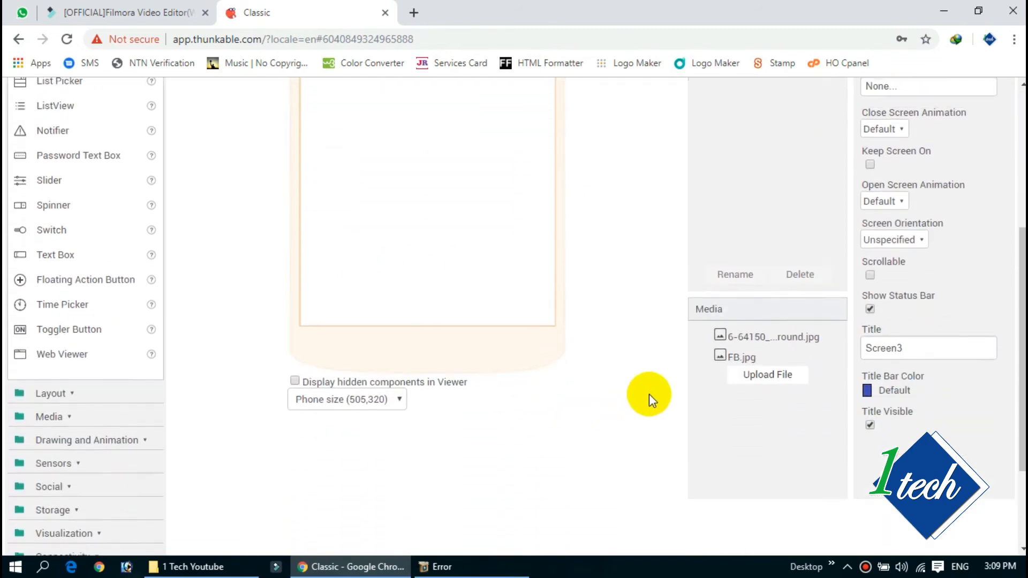
pyautogui.scroll(5, 678, 355)
pyautogui.click(798, 126)
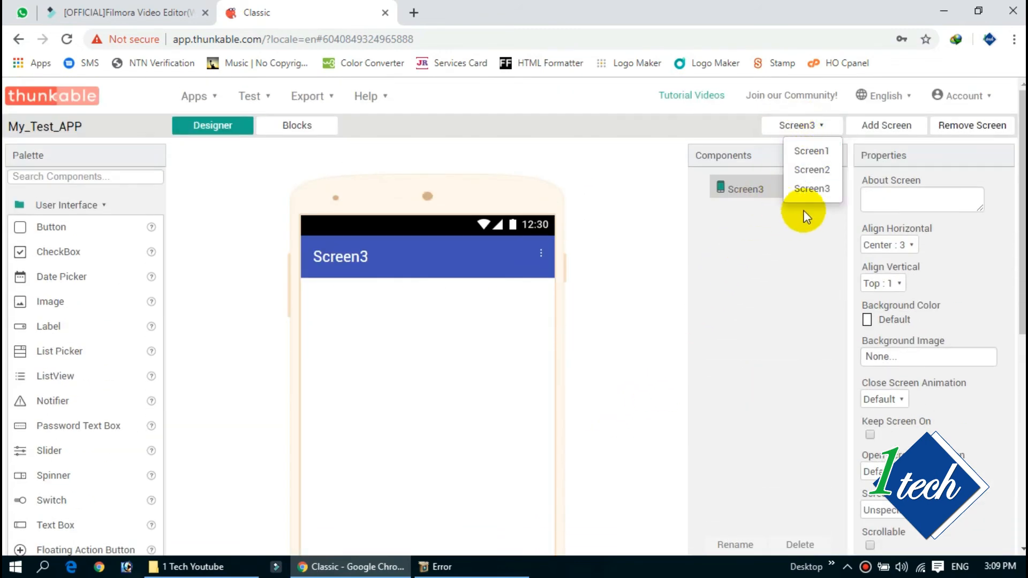
pyautogui.click(477, 427)
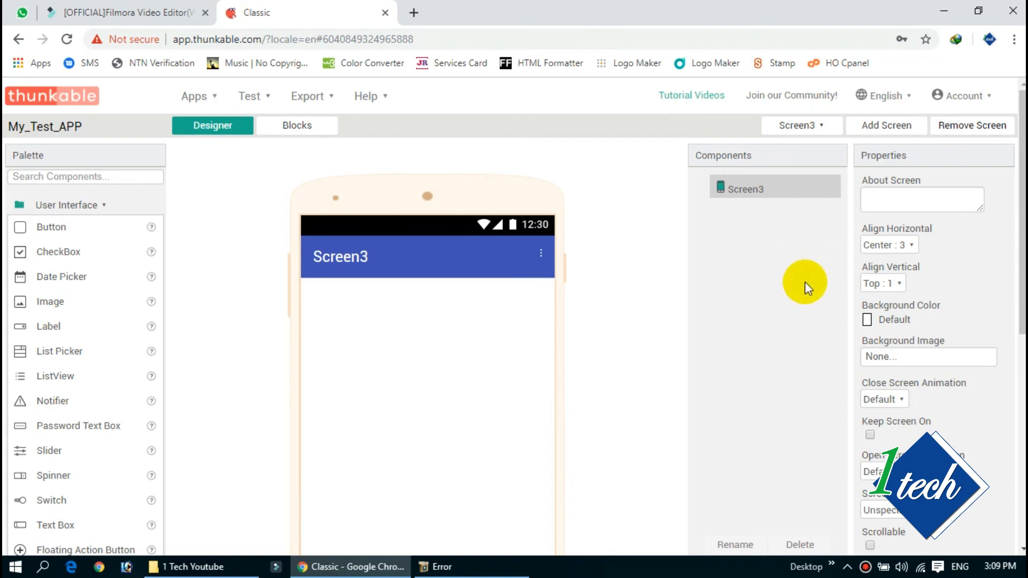
# Step: Leave the My_Test_APP project and open the overview of all saved apps
pyautogui.click(203, 99)
pyautogui.click(212, 134)
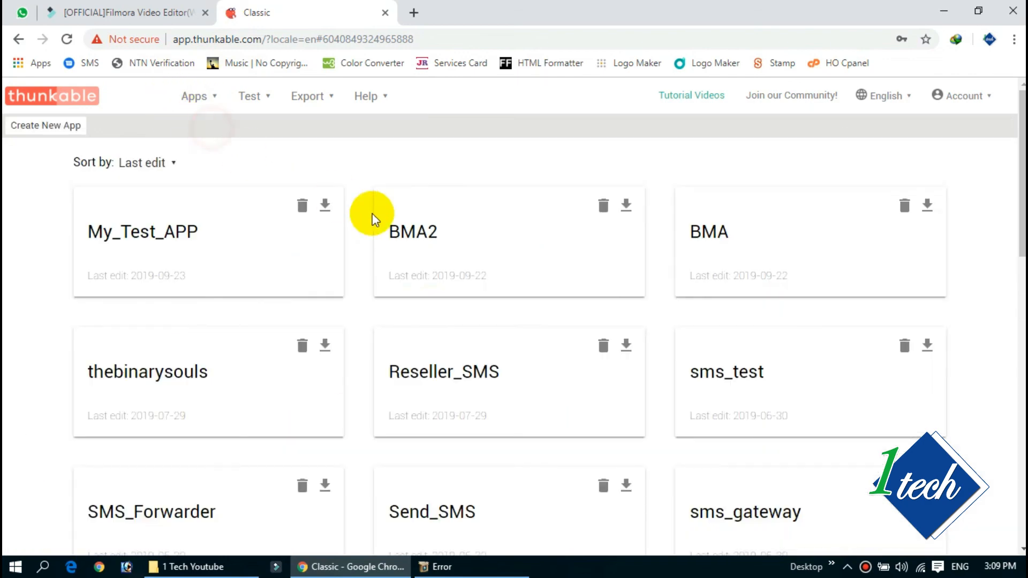